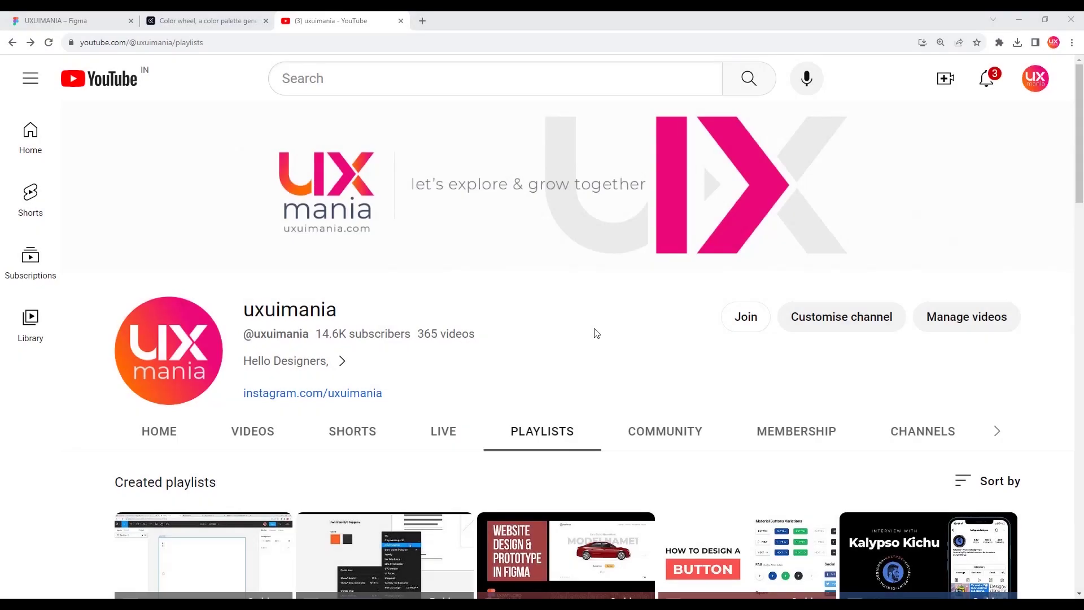
Scroll down the channel's created playlists and open the Color playlist.
{"action": "scroll", "coordinate": [614, 357], "scroll_direction": "down", "scroll_amount": 2}
{"action": "scroll", "coordinate": [545, 316], "scroll_direction": "down", "scroll_amount": 3}
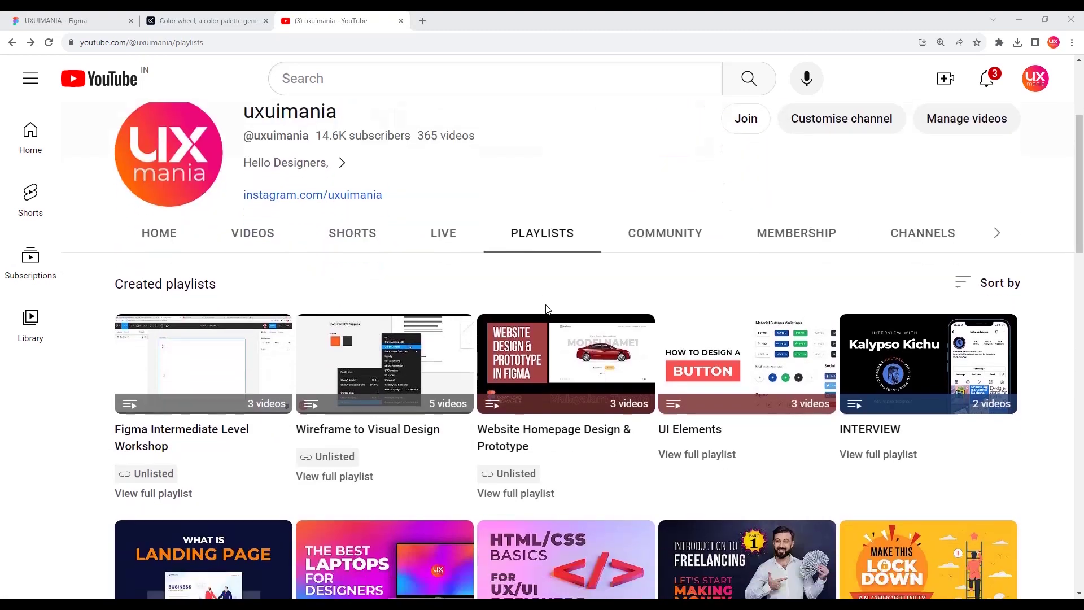
{"action": "scroll", "coordinate": [547, 327], "scroll_direction": "down", "scroll_amount": 3}
{"action": "scroll", "coordinate": [550, 330], "scroll_direction": "down", "scroll_amount": 3}
{"action": "scroll", "coordinate": [556, 336], "scroll_direction": "down", "scroll_amount": 4}
{"action": "scroll", "coordinate": [559, 339], "scroll_direction": "down", "scroll_amount": 4}
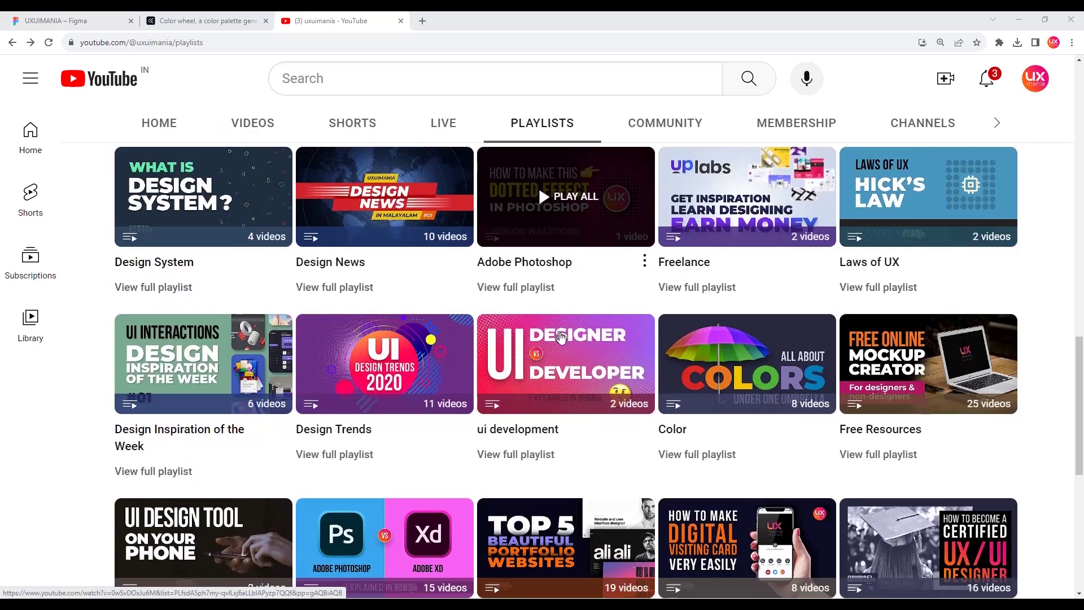
{"action": "left_click", "coordinate": [700, 398]}
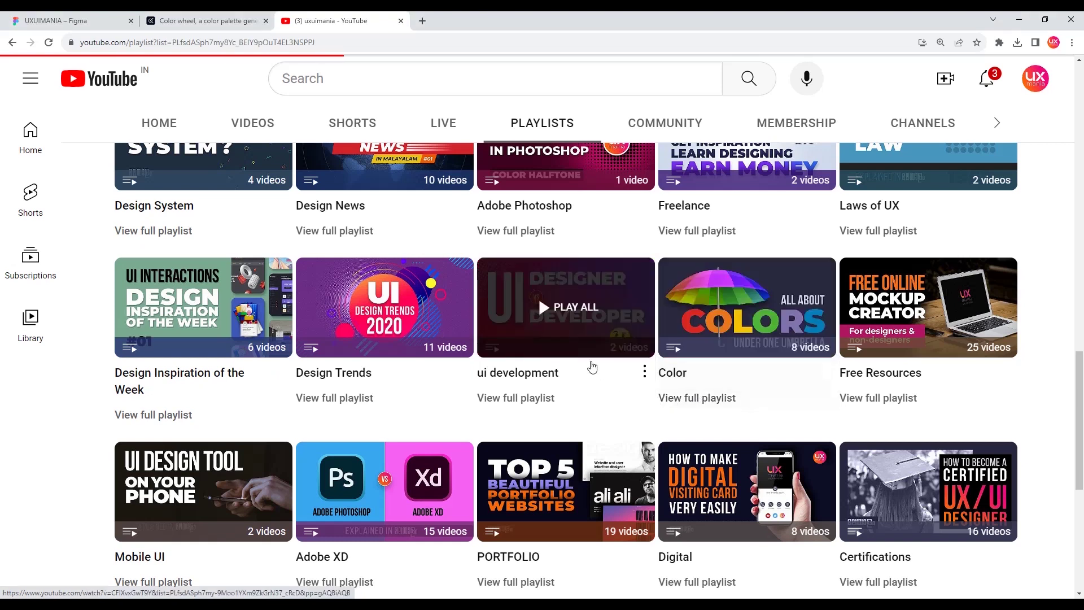
Browse the 8 videos in the Color playlist, then switch to the Adobe Color wheel tab.
{"action": "scroll", "coordinate": [591, 337], "scroll_direction": "down", "scroll_amount": 1}
{"action": "scroll", "coordinate": [658, 340], "scroll_direction": "up", "scroll_amount": 1}
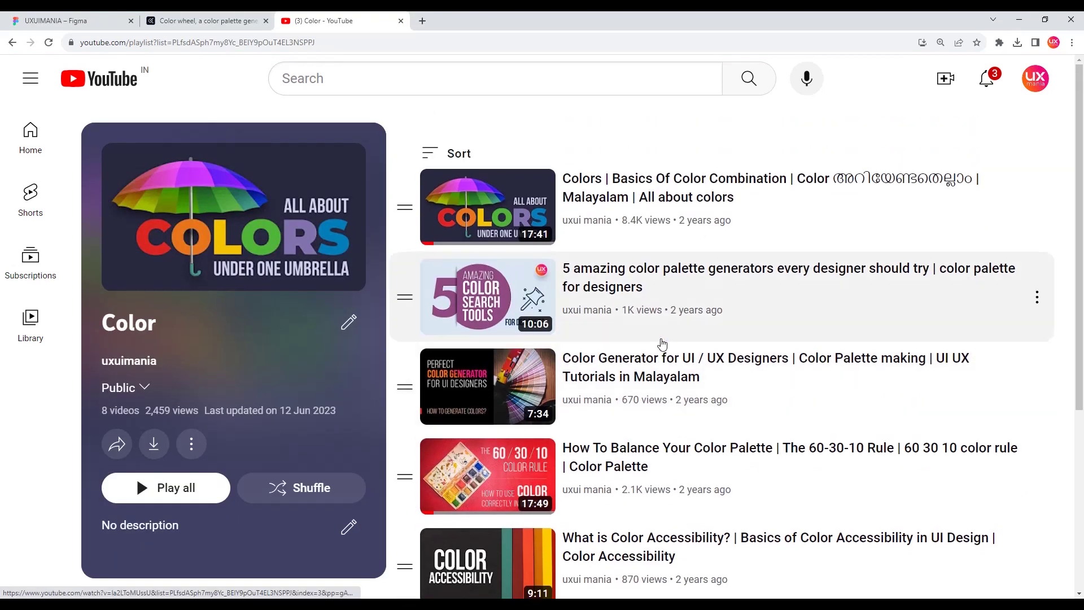
{"action": "scroll", "coordinate": [677, 353], "scroll_direction": "down", "scroll_amount": 1}
{"action": "scroll", "coordinate": [687, 364], "scroll_direction": "down", "scroll_amount": 2}
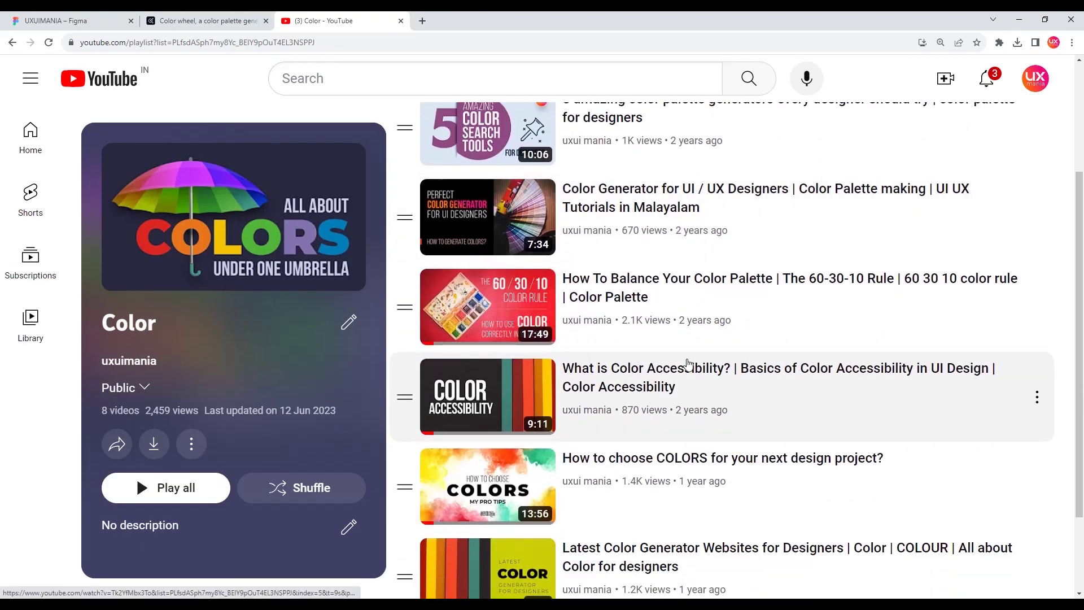
{"action": "scroll", "coordinate": [686, 368], "scroll_direction": "down", "scroll_amount": 2}
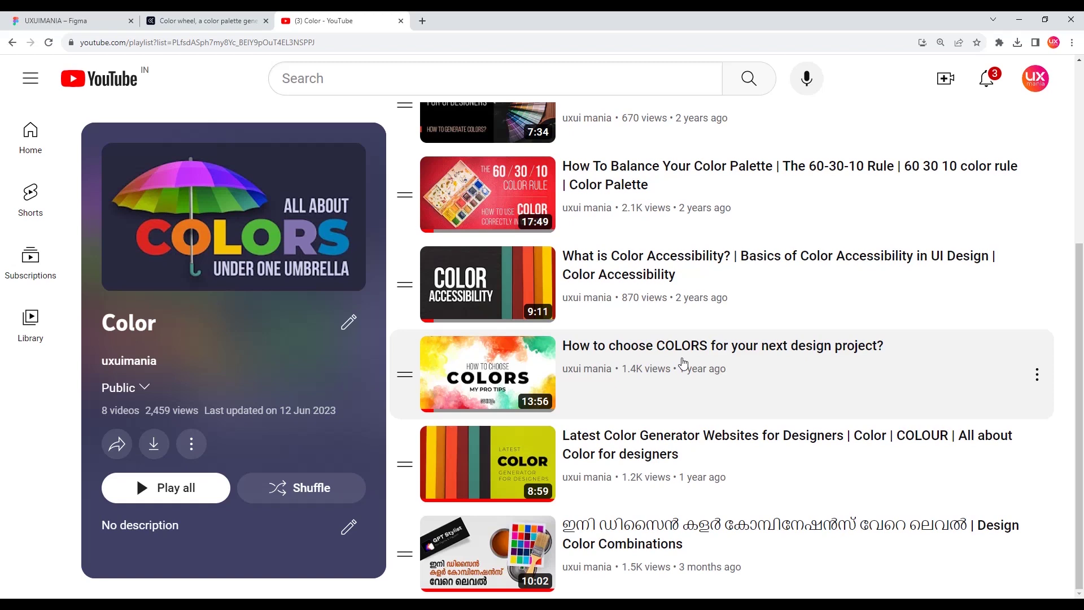
{"action": "scroll", "coordinate": [661, 477], "scroll_direction": "up", "scroll_amount": 3}
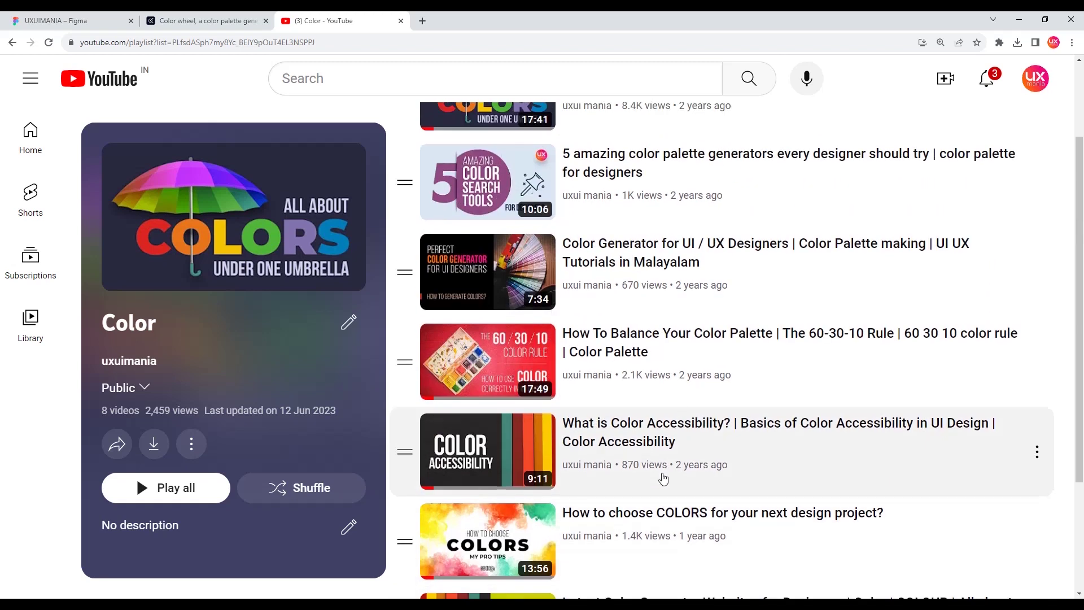
{"action": "scroll", "coordinate": [682, 416], "scroll_direction": "up", "scroll_amount": 2}
{"action": "scroll", "coordinate": [681, 420], "scroll_direction": "down", "scroll_amount": 5}
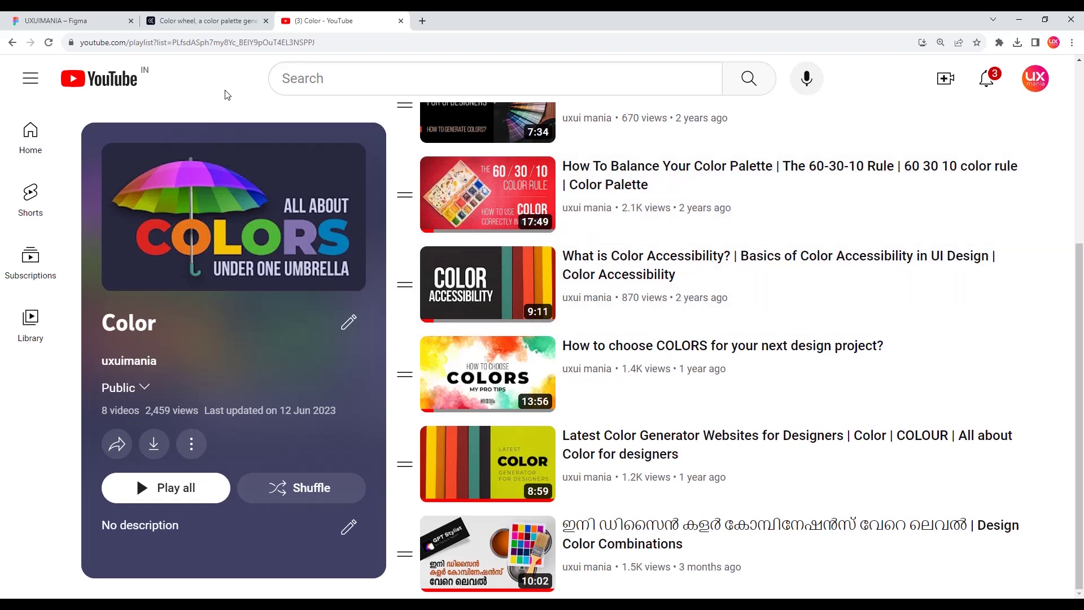
{"action": "left_click", "coordinate": [208, 21]}
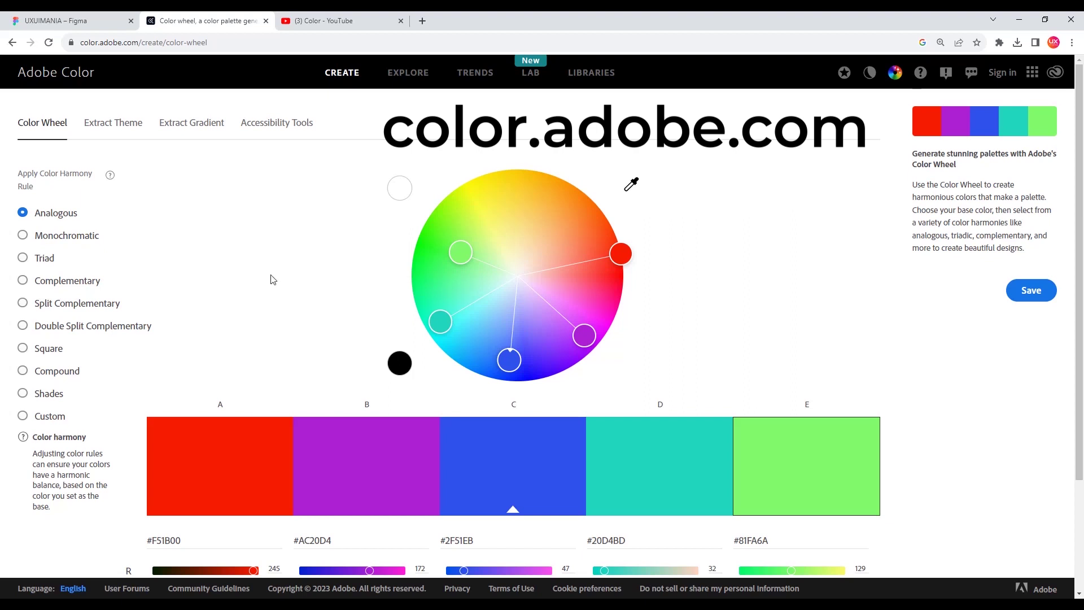
Review the analogous palette's hex codes and RGB sliders, then switch to the UXUIMANIA Figma file.
{"action": "scroll", "coordinate": [713, 333], "scroll_direction": "down", "scroll_amount": 2}
{"action": "scroll", "coordinate": [712, 333], "scroll_direction": "up", "scroll_amount": 2}
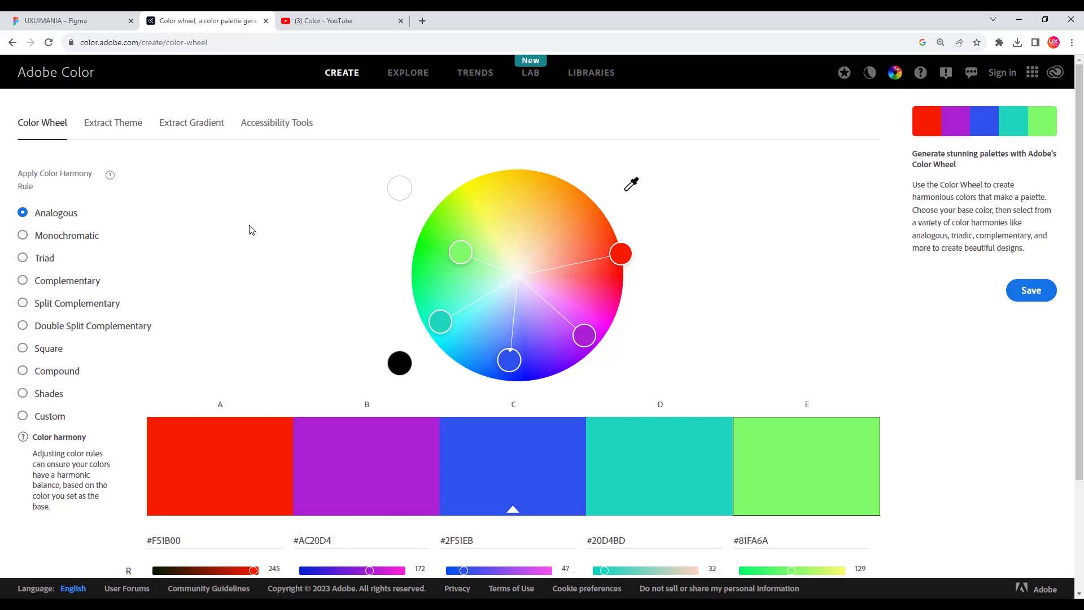
{"action": "scroll", "coordinate": [248, 231], "scroll_direction": "down", "scroll_amount": 1}
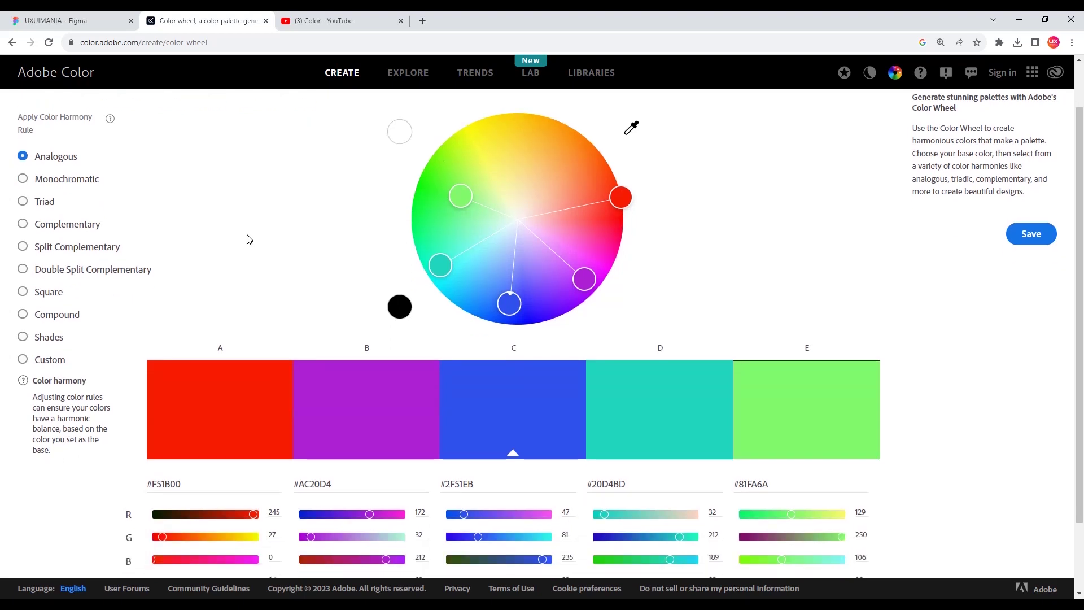
{"action": "scroll", "coordinate": [247, 243], "scroll_direction": "down", "scroll_amount": 1}
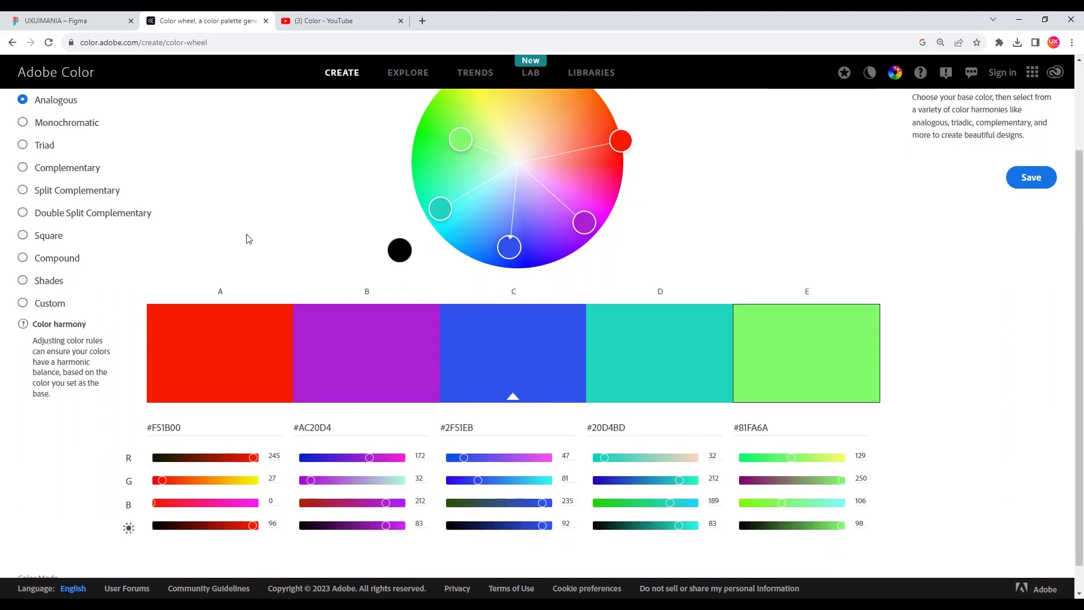
{"action": "scroll", "coordinate": [248, 239], "scroll_direction": "up", "scroll_amount": 2}
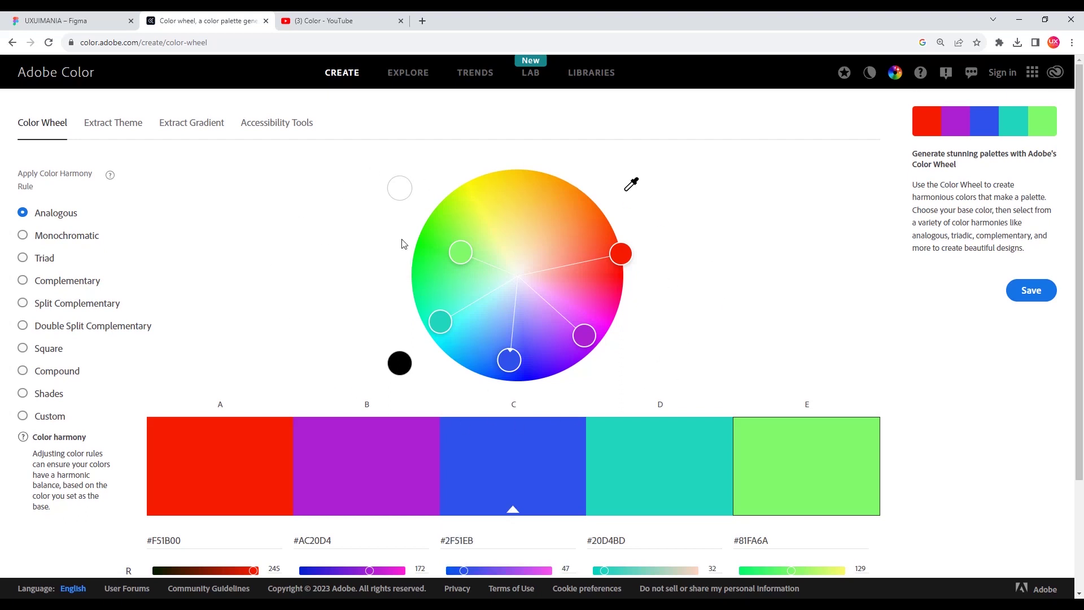
{"action": "scroll", "coordinate": [366, 231], "scroll_direction": "down", "scroll_amount": 1}
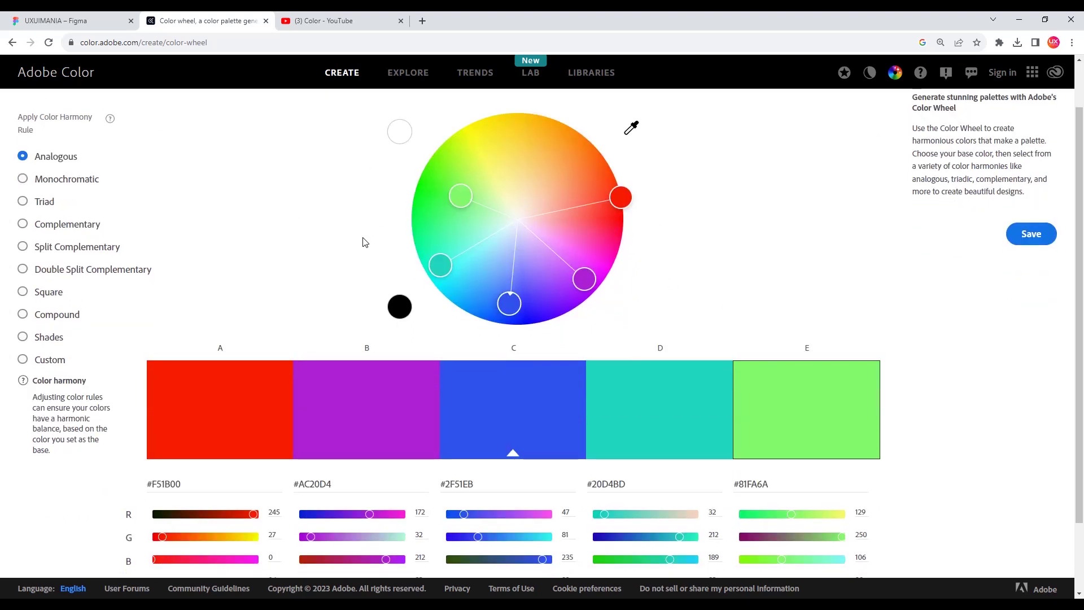
{"action": "scroll", "coordinate": [363, 241], "scroll_direction": "down", "scroll_amount": 1}
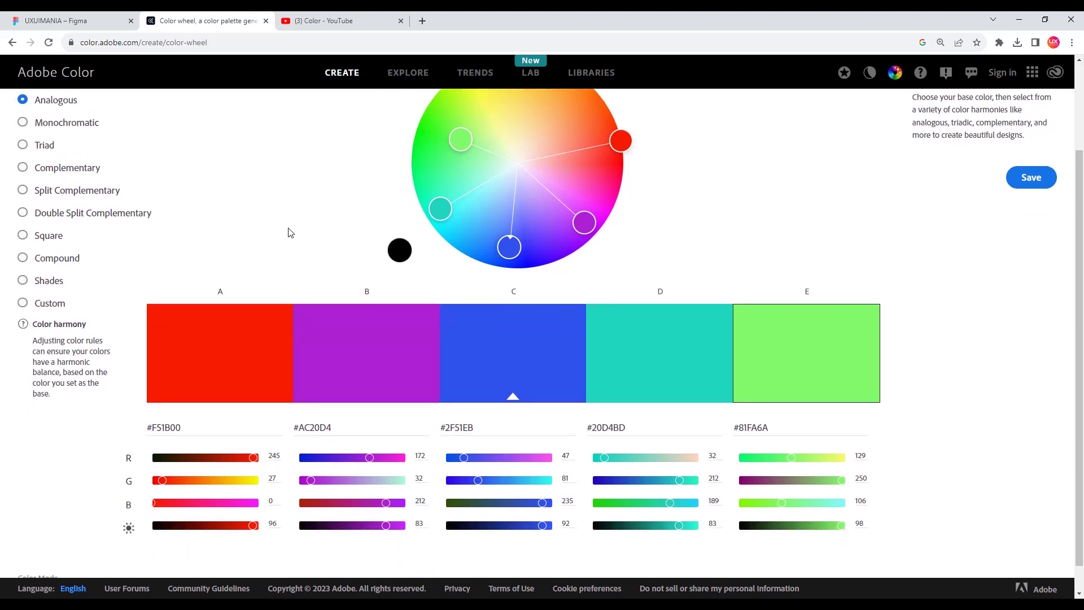
{"action": "left_click", "coordinate": [97, 24]}
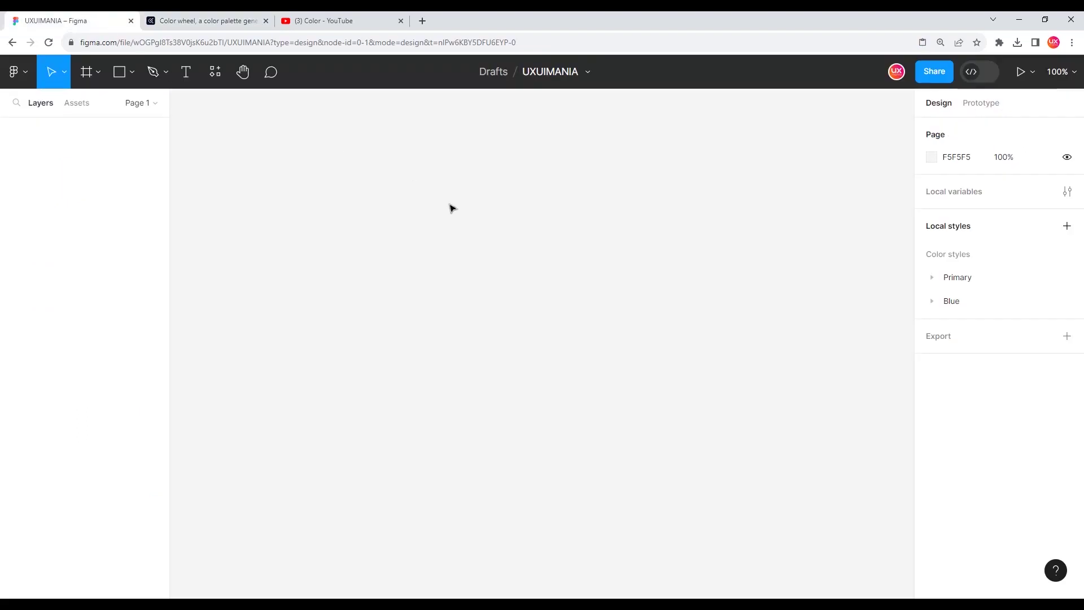
Back in Adobe Color, select red swatch A's hex code F51B00.
{"action": "left_click", "coordinate": [219, 21]}
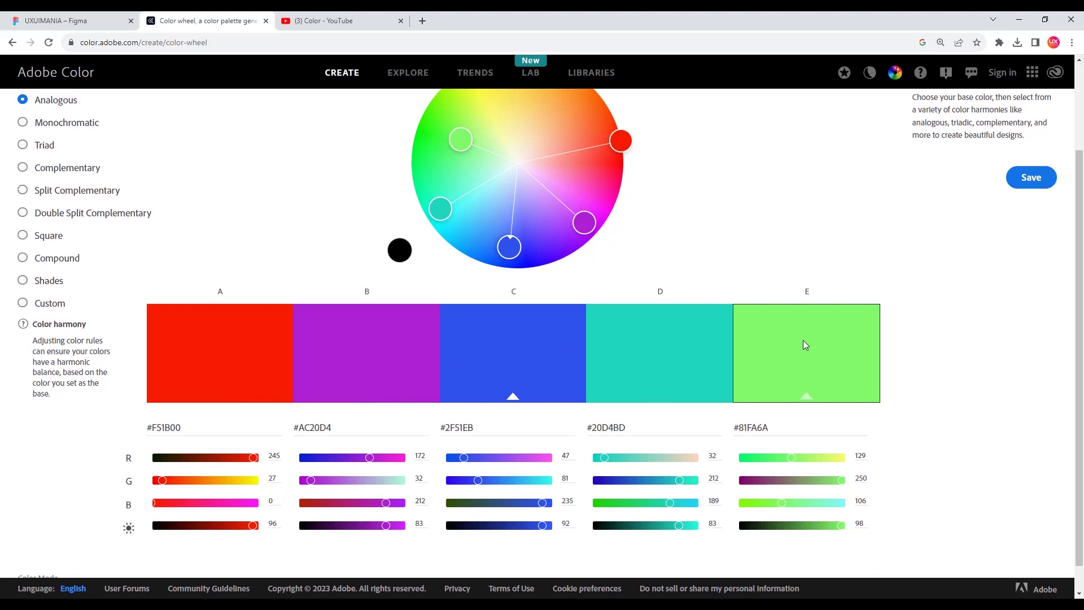
{"action": "scroll", "coordinate": [346, 305], "scroll_direction": "up", "scroll_amount": 2}
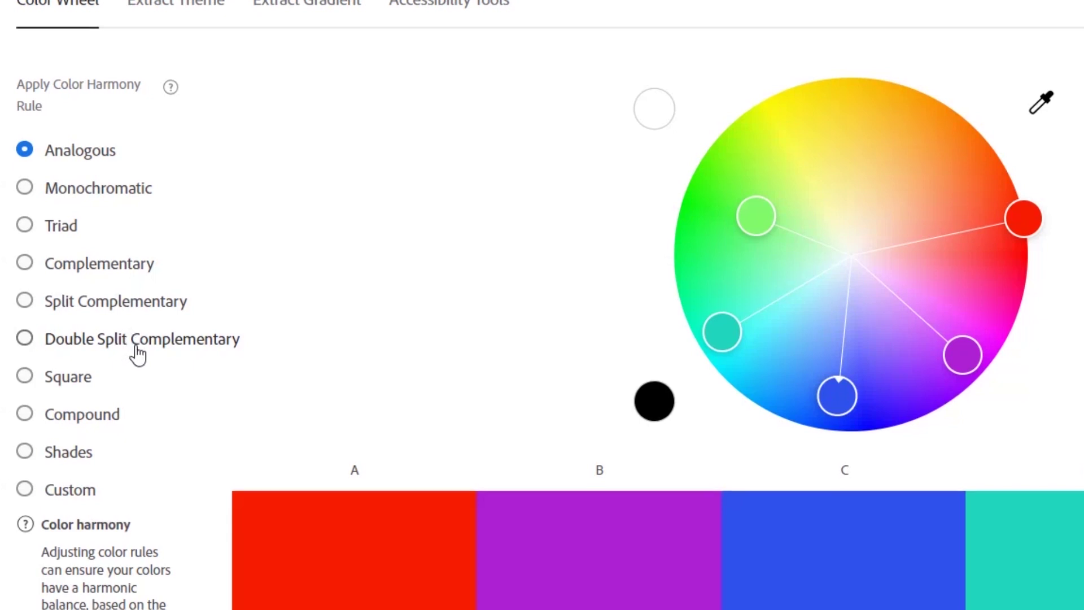
{"action": "scroll", "coordinate": [138, 355], "scroll_direction": "down", "scroll_amount": 2}
{"action": "scroll", "coordinate": [138, 354], "scroll_direction": "down", "scroll_amount": 2}
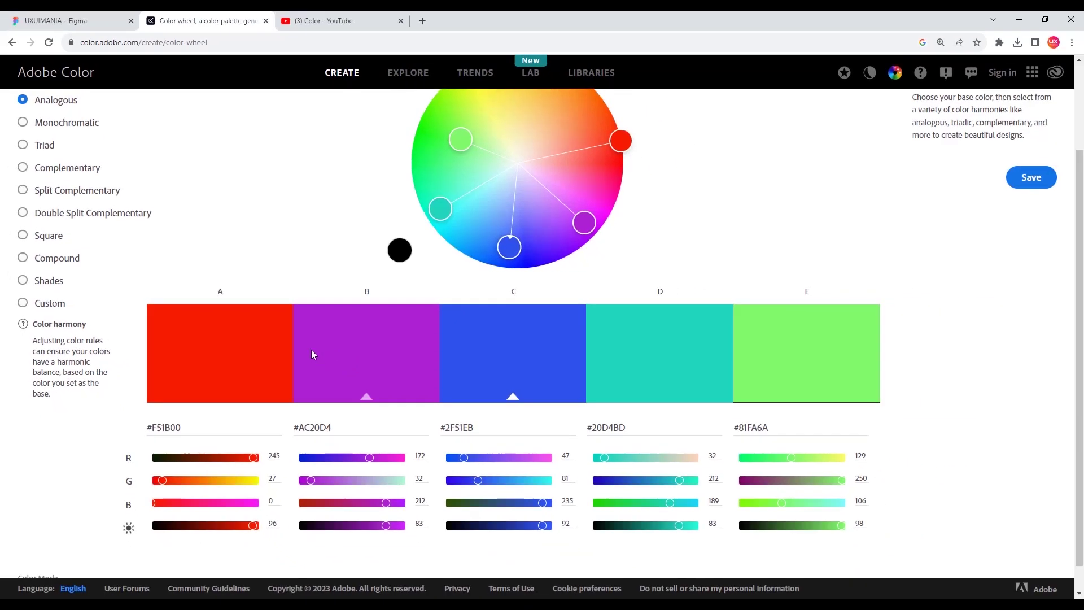
{"action": "scroll", "coordinate": [296, 347], "scroll_direction": "down", "scroll_amount": 1}
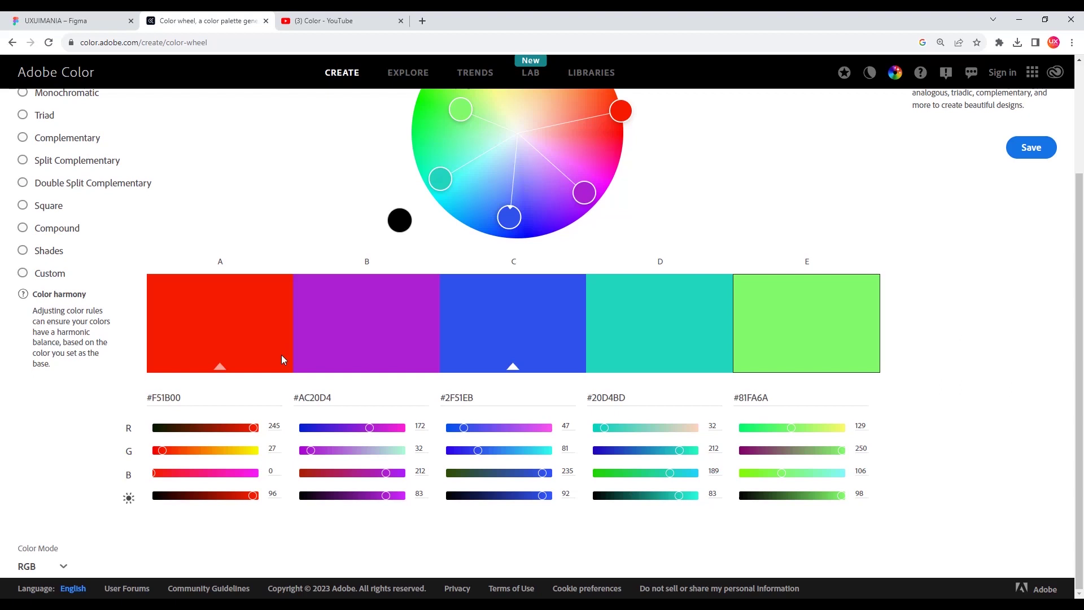
{"action": "double_click", "coordinate": [171, 398]}
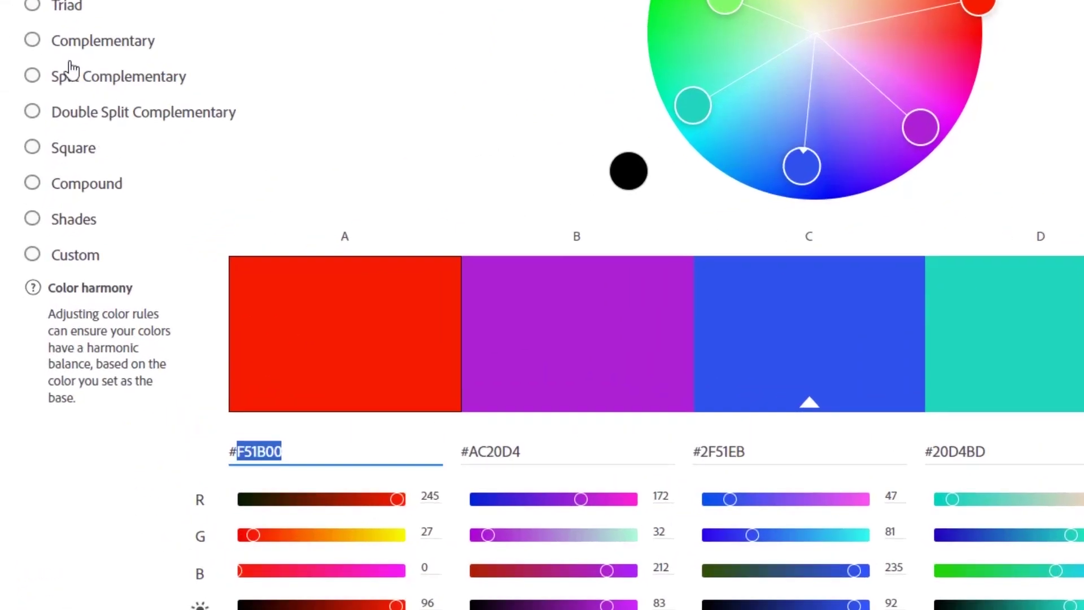
Draw a 111×76 rectangle with corner radius 10 and red fill F51B00.
{"action": "key", "text": "r"}
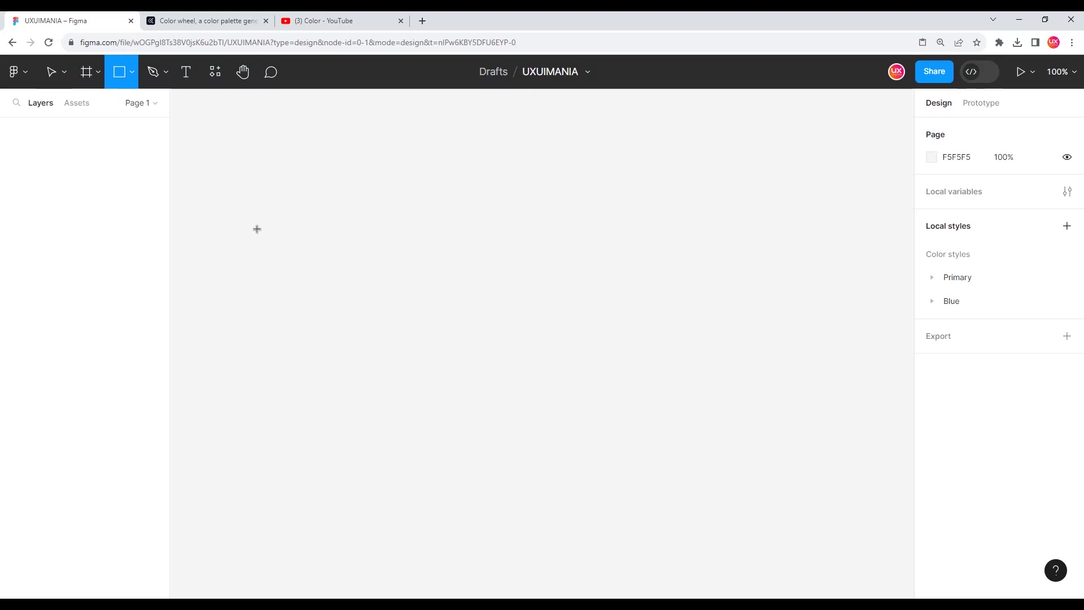
{"action": "left_click_drag", "start_coordinate": [248, 204], "coordinate": [327, 258]}
{"action": "left_click", "coordinate": [1025, 207]}
{"action": "type", "text": "10"}
{"action": "key", "text": "Return"}
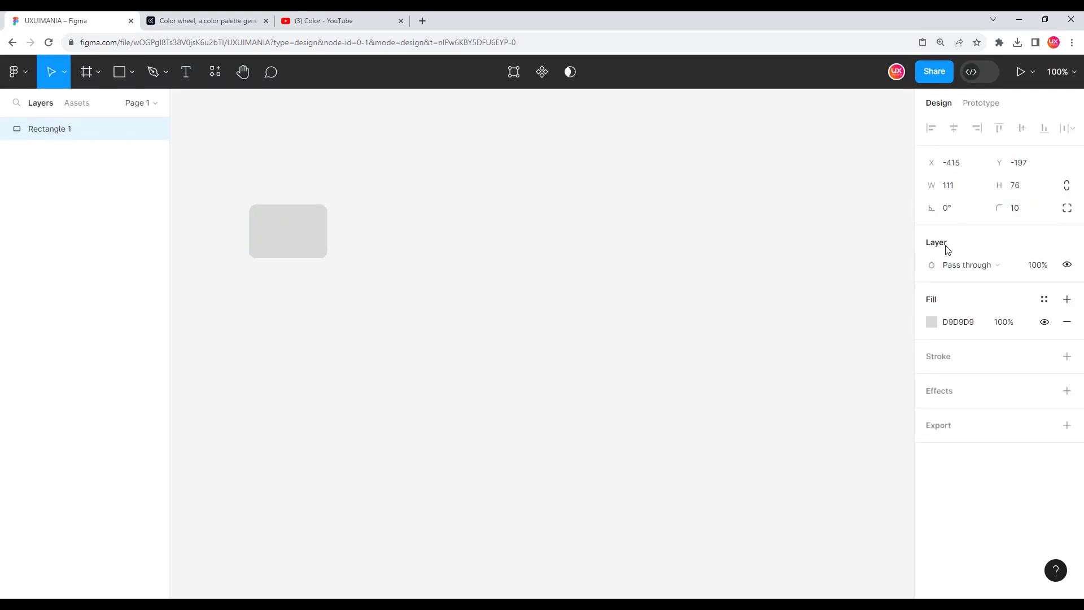
{"action": "left_click", "coordinate": [962, 326]}
{"action": "type", "text": "F51B00"}
{"action": "key", "text": "Return"}
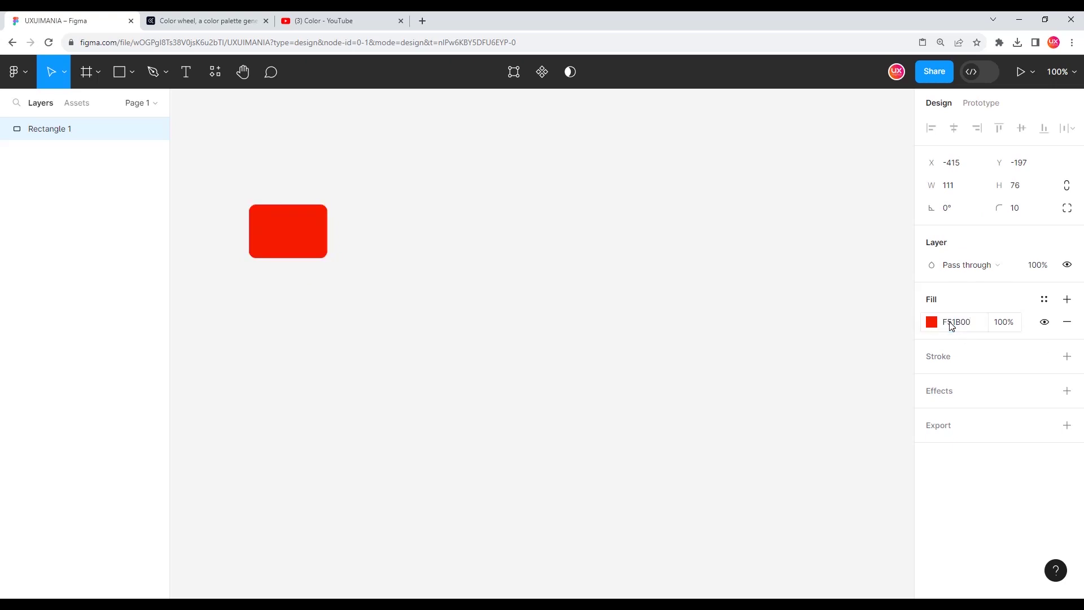
{"action": "key", "text": "Escape"}
Duplicate the red rectangle into an evenly spaced row of five.
{"action": "scroll", "coordinate": [252, 219], "scroll_direction": "up", "scroll_amount": 2, "text": "ctrl"}
{"action": "scroll", "coordinate": [325, 265], "scroll_direction": "down", "scroll_amount": 2, "text": "ctrl"}
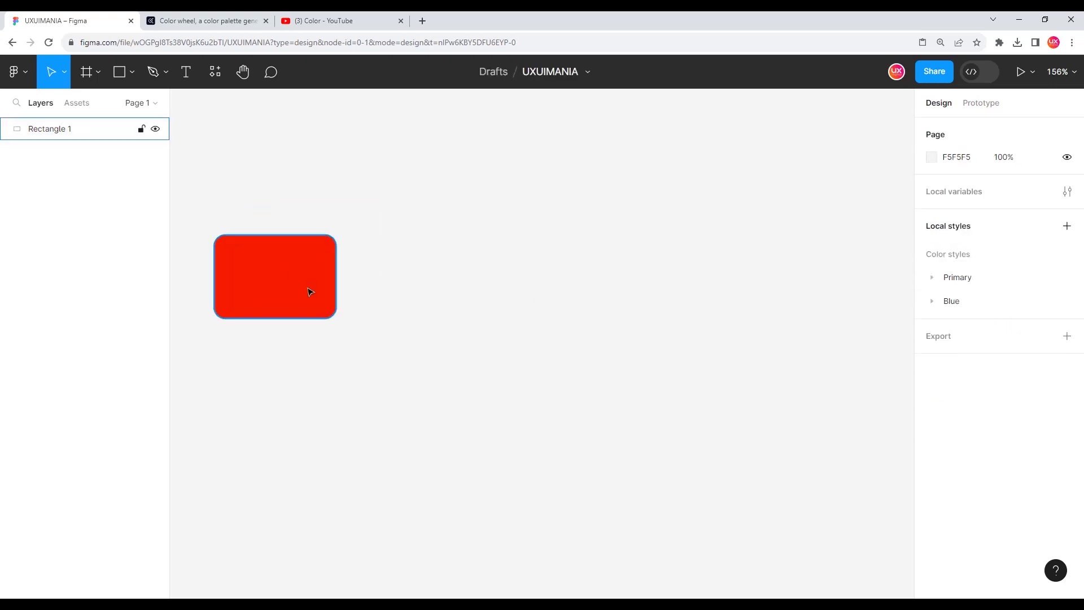
{"action": "left_click", "coordinate": [313, 288]}
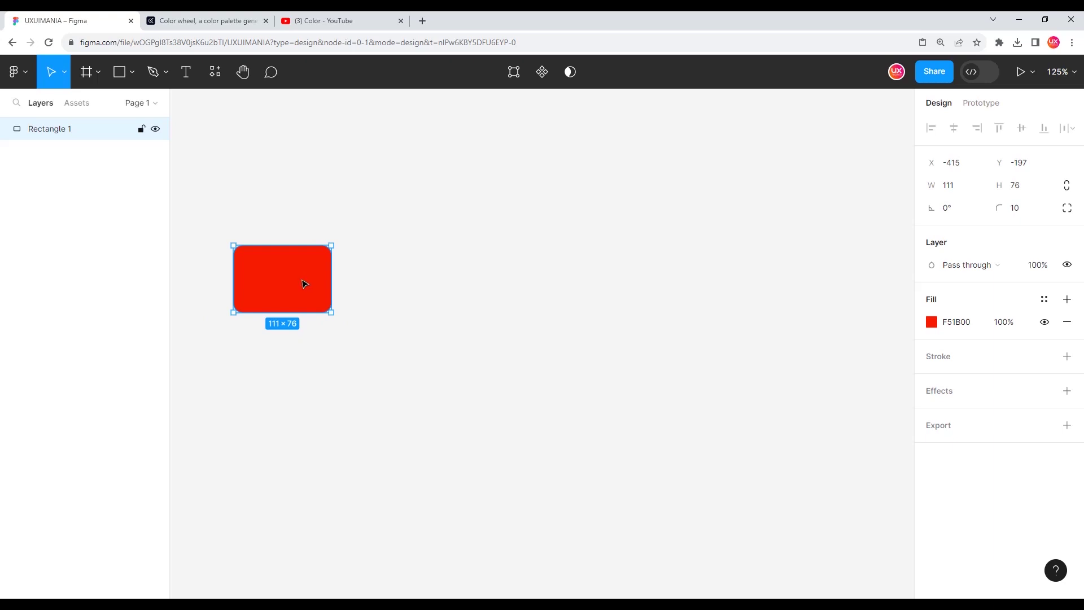
{"action": "left_click_drag", "start_coordinate": [287, 279], "coordinate": [403, 279], "text": "alt"}
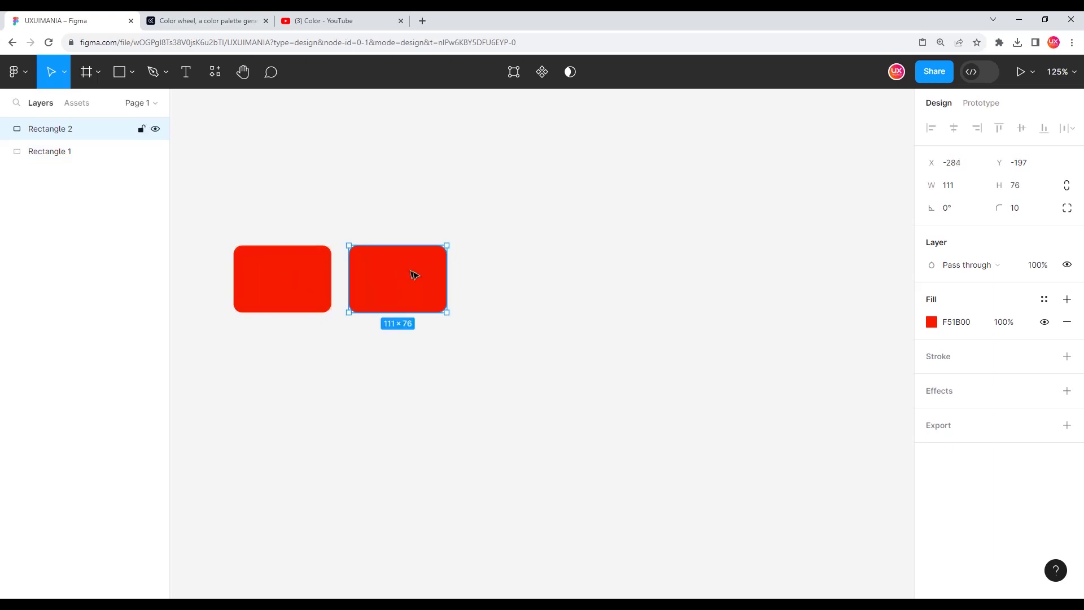
{"action": "key", "text": "ctrl+d"}
{"action": "key", "text": "ctrl+d"}
{"action": "key", "text": "ctrl+d"}
{"action": "key", "text": "Escape"}
{"action": "left_click_drag", "start_coordinate": [218, 194], "coordinate": [805, 348]}
{"action": "left_click", "coordinate": [633, 466]}
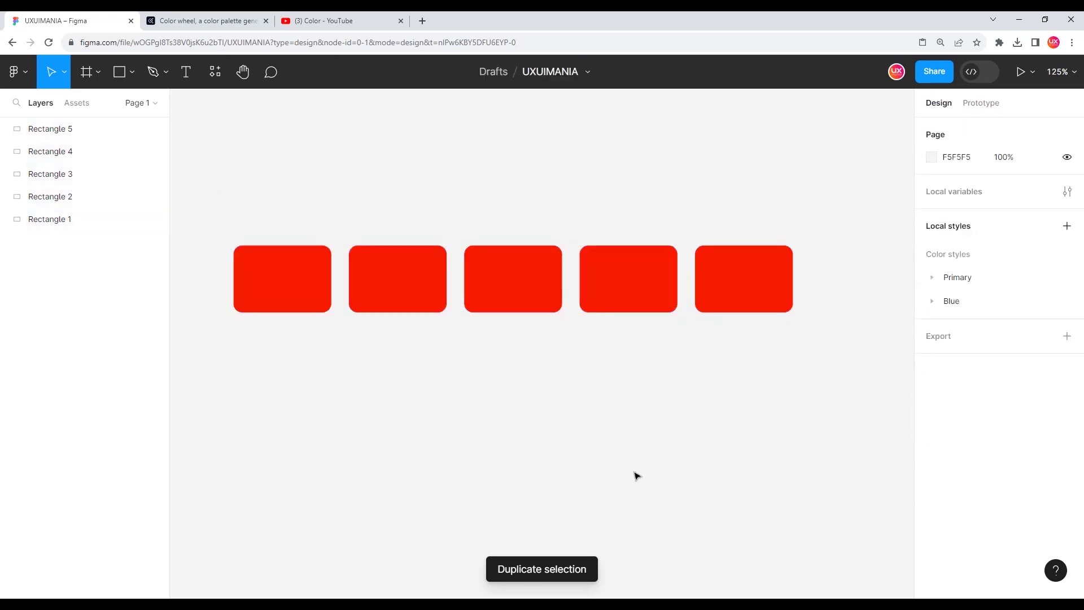
Give the second rectangle the purple fill AC20D4 from the Adobe palette.
{"action": "left_click", "coordinate": [217, 21]}
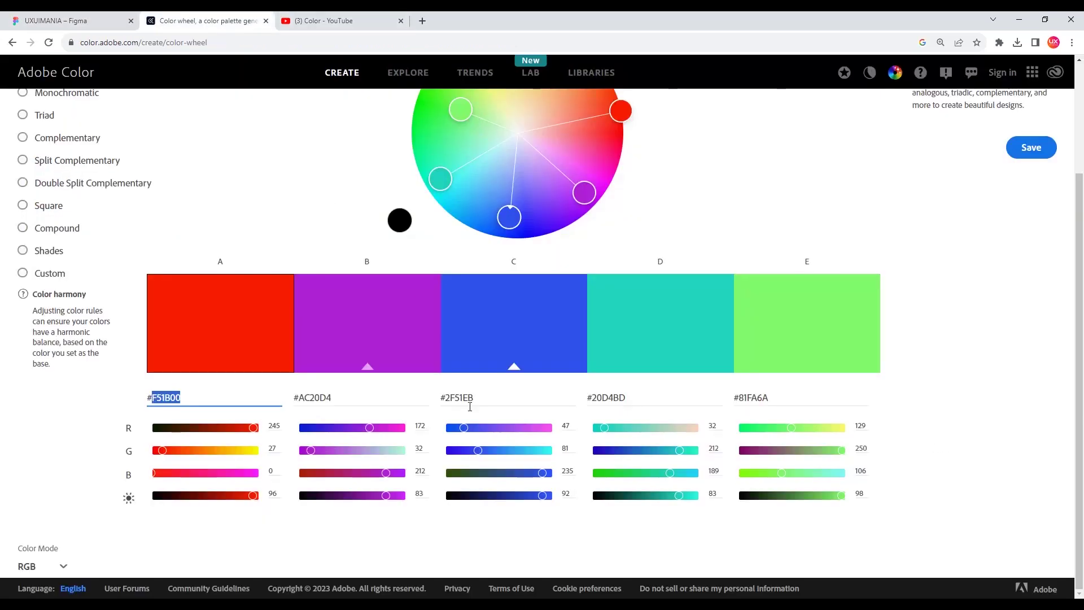
{"action": "double_click", "coordinate": [314, 396]}
{"action": "key", "text": "ctrl+c"}
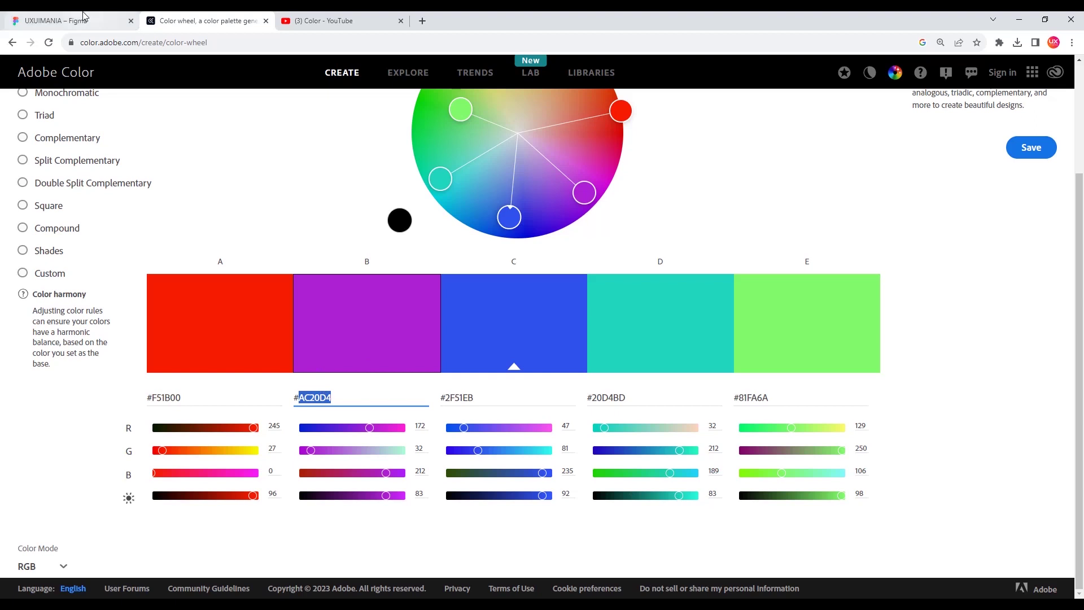
{"action": "left_click", "coordinate": [68, 20]}
{"action": "left_click", "coordinate": [443, 294]}
{"action": "left_click", "coordinate": [953, 322]}
{"action": "key", "text": "ctrl+v"}
{"action": "key", "text": "Return"}
Give the third rectangle the blue fill 2F51EB from the Adobe palette.
{"action": "left_click", "coordinate": [212, 21]}
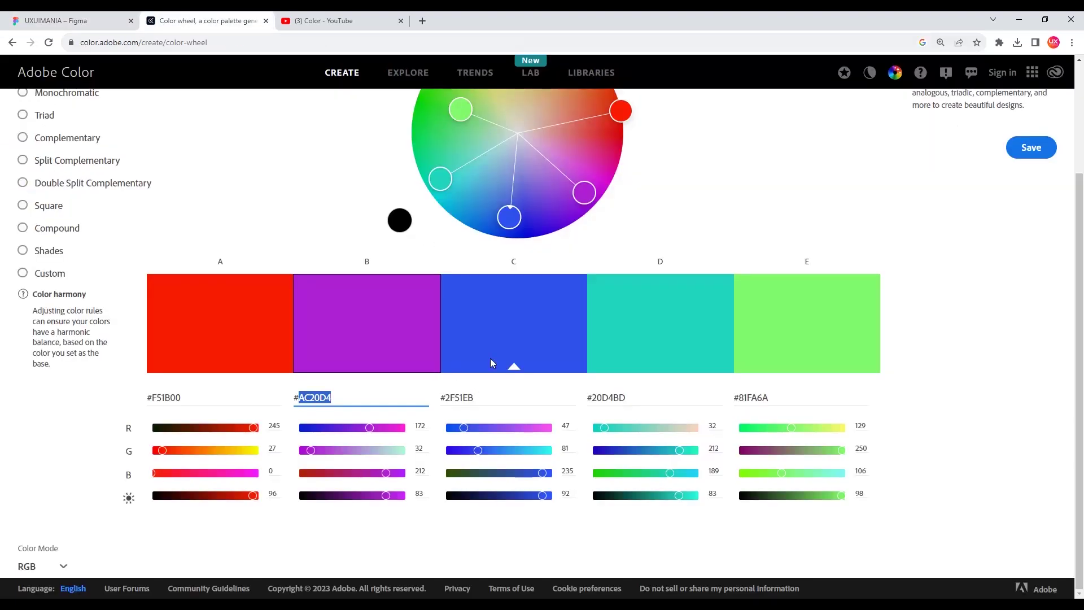
{"action": "double_click", "coordinate": [461, 398]}
{"action": "key", "text": "ctrl+c"}
{"action": "left_click", "coordinate": [74, 21]}
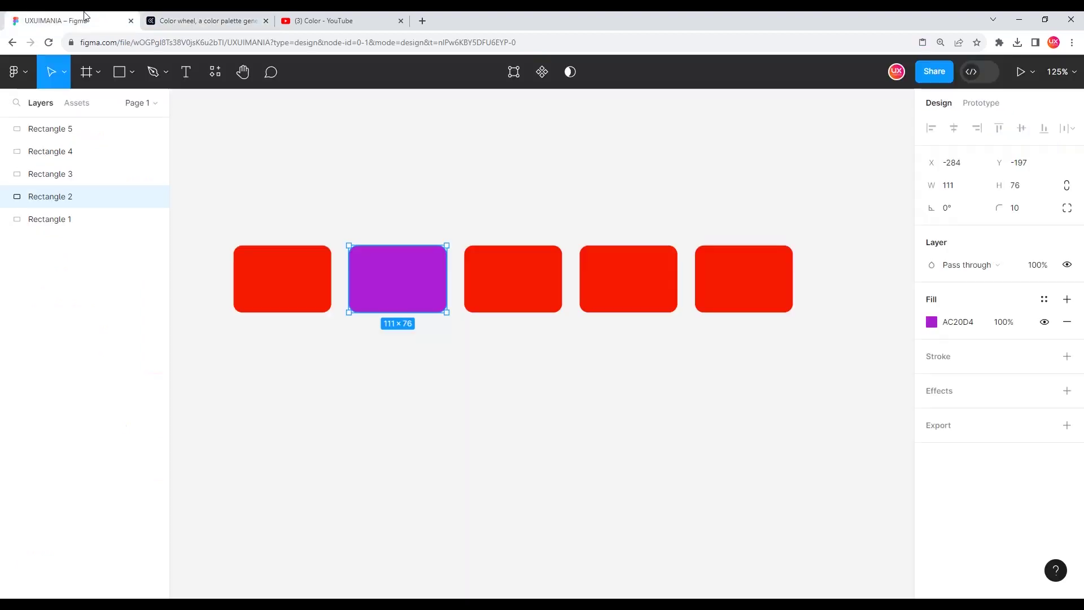
{"action": "left_click", "coordinate": [526, 269]}
{"action": "left_click", "coordinate": [965, 323]}
{"action": "key", "text": "ctrl+v"}
{"action": "key", "text": "Return"}
Give the fourth rectangle the teal fill 20D4BD from the Adobe palette.
{"action": "left_click", "coordinate": [211, 21]}
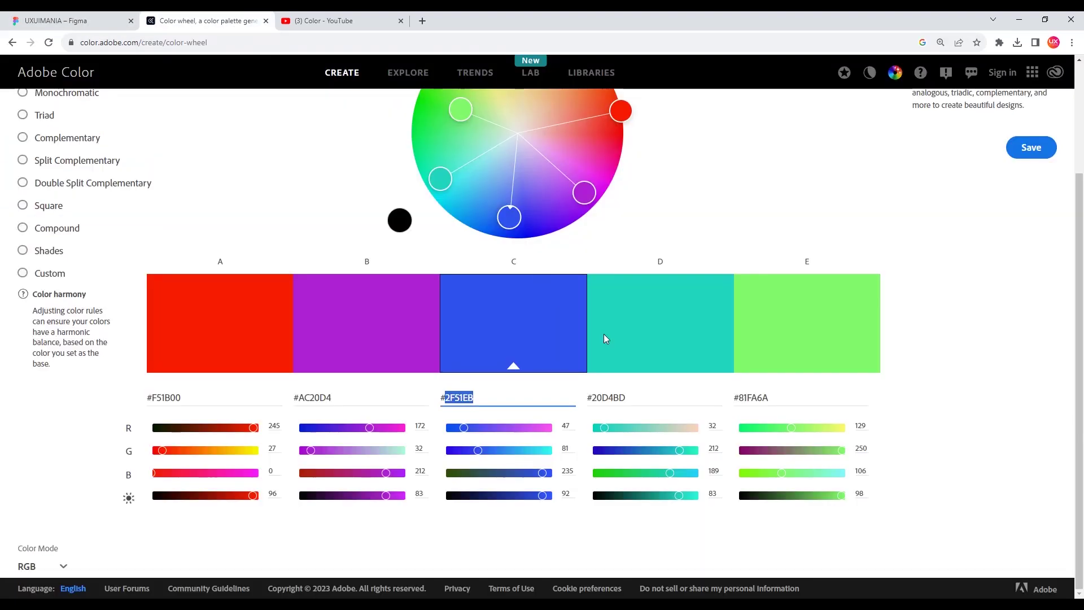
{"action": "left_click", "coordinate": [621, 398]}
{"action": "double_click", "coordinate": [614, 399]}
{"action": "key", "text": "ctrl+c"}
{"action": "left_click", "coordinate": [107, 21]}
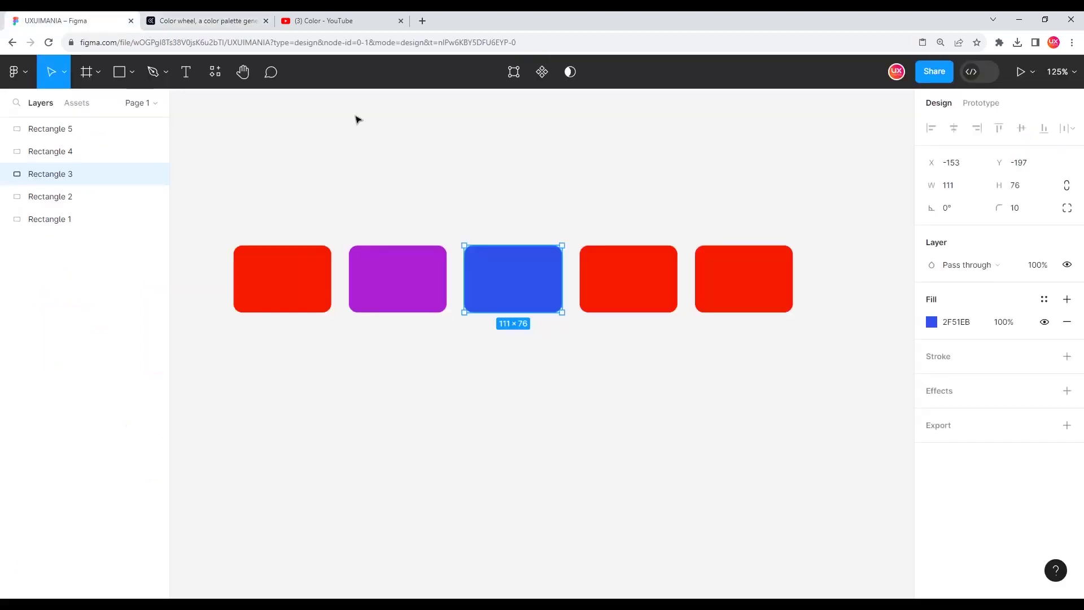
{"action": "left_click", "coordinate": [668, 295]}
{"action": "left_click", "coordinate": [957, 321]}
{"action": "key", "text": "ctrl+v"}
{"action": "key", "text": "Return"}
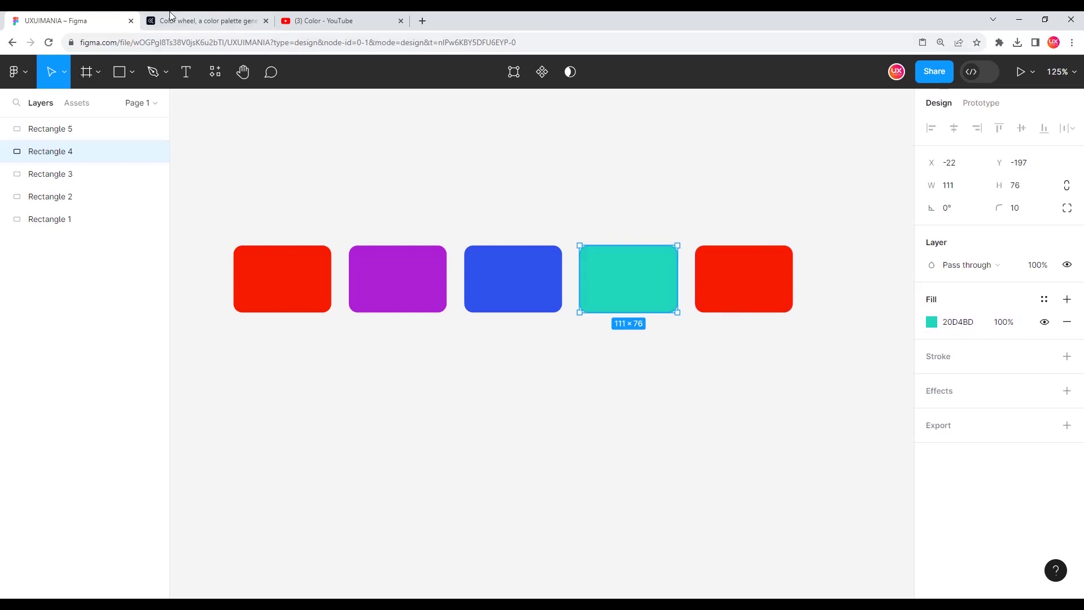
Give the fifth rectangle the green fill 81FA6A and deselect it.
{"action": "left_click", "coordinate": [171, 16]}
{"action": "double_click", "coordinate": [761, 397]}
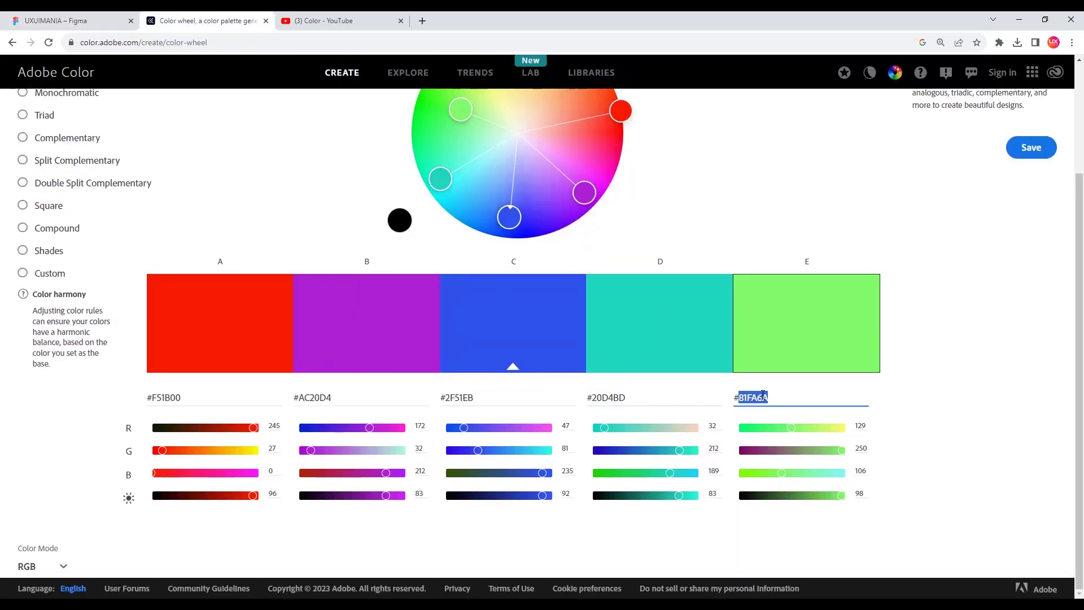
{"action": "key", "text": "ctrl+c"}
{"action": "left_click", "coordinate": [68, 21]}
{"action": "left_click", "coordinate": [743, 278]}
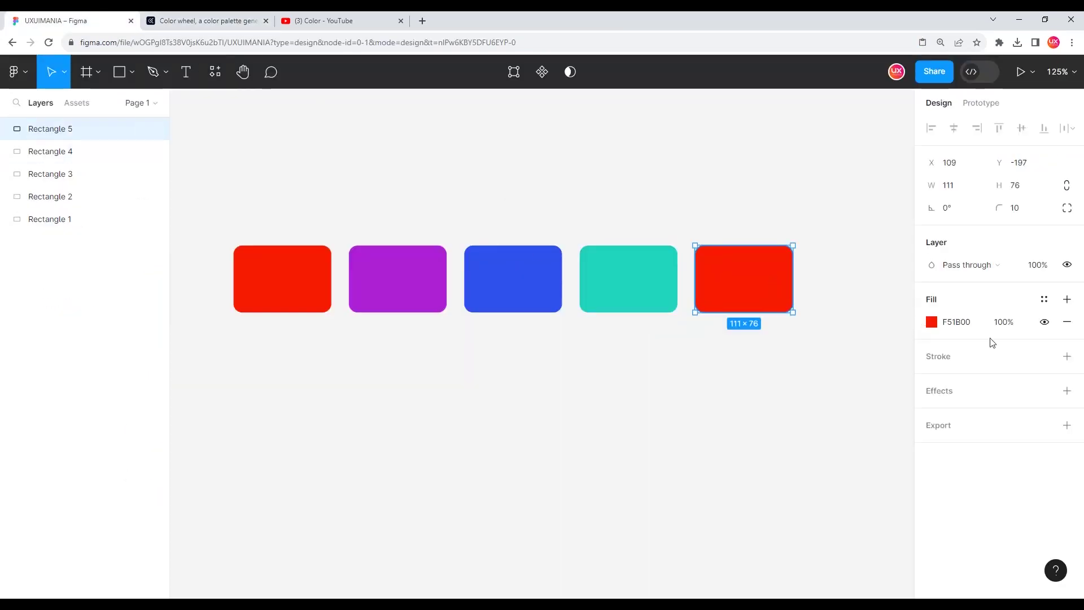
{"action": "left_click", "coordinate": [956, 321]}
{"action": "key", "text": "ctrl+v"}
{"action": "key", "text": "Return"}
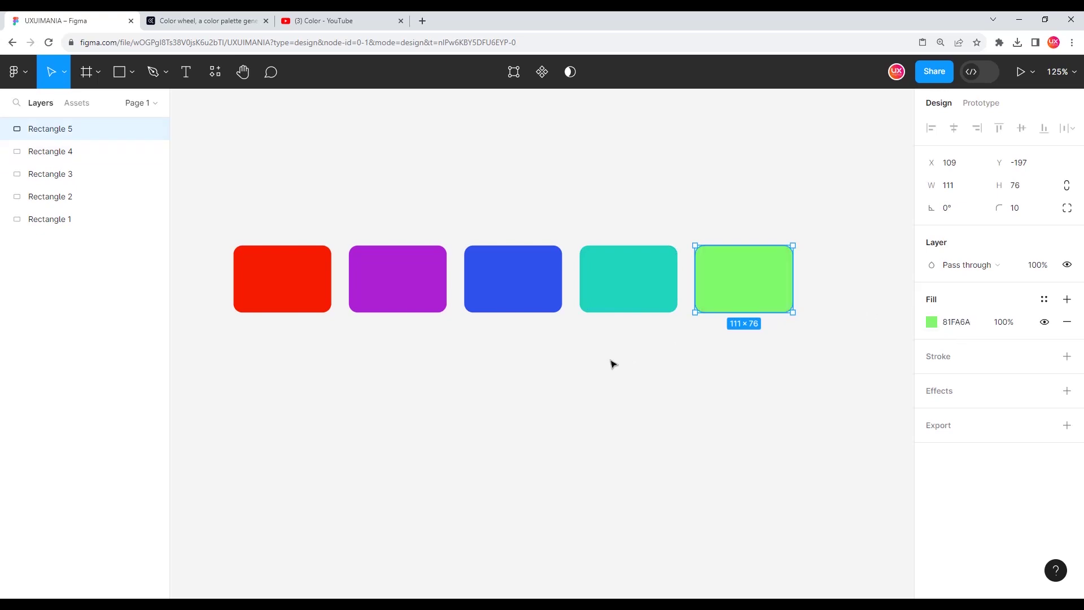
{"action": "left_click", "coordinate": [610, 364]}
{"action": "scroll", "coordinate": [584, 364], "scroll_direction": "down", "scroll_amount": 1}
{"action": "scroll", "coordinate": [465, 344], "scroll_direction": "down", "scroll_amount": 3}
{"action": "scroll", "coordinate": [467, 322], "scroll_direction": "down", "scroll_amount": 3}
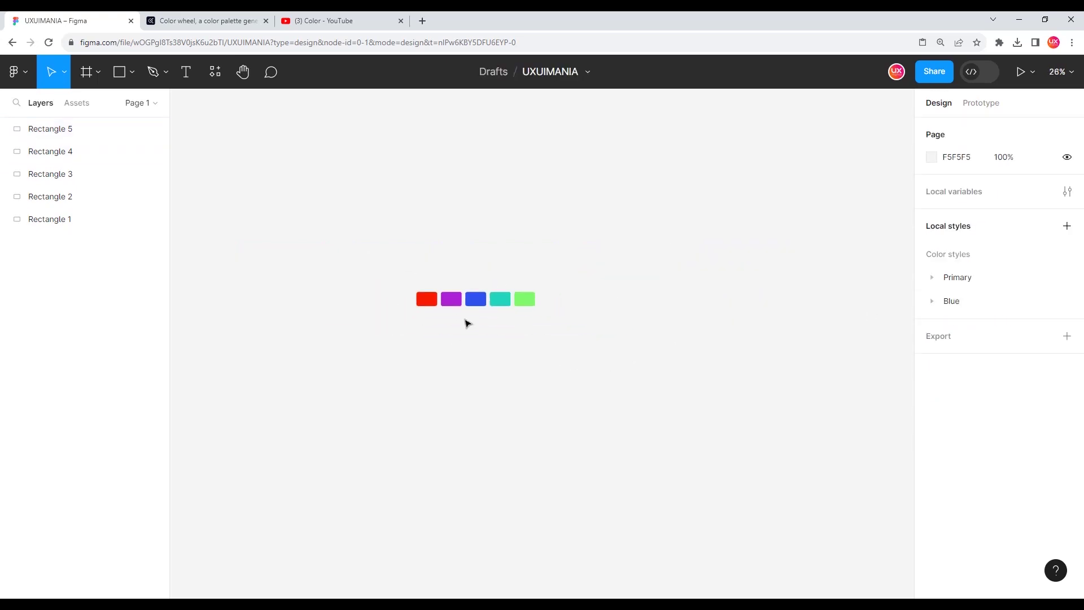
{"action": "key", "text": "ctrl+a"}
{"action": "scroll", "coordinate": [425, 324], "scroll_direction": "up", "scroll_amount": 3}
{"action": "left_click_drag", "start_coordinate": [430, 358], "coordinate": [445, 375]}
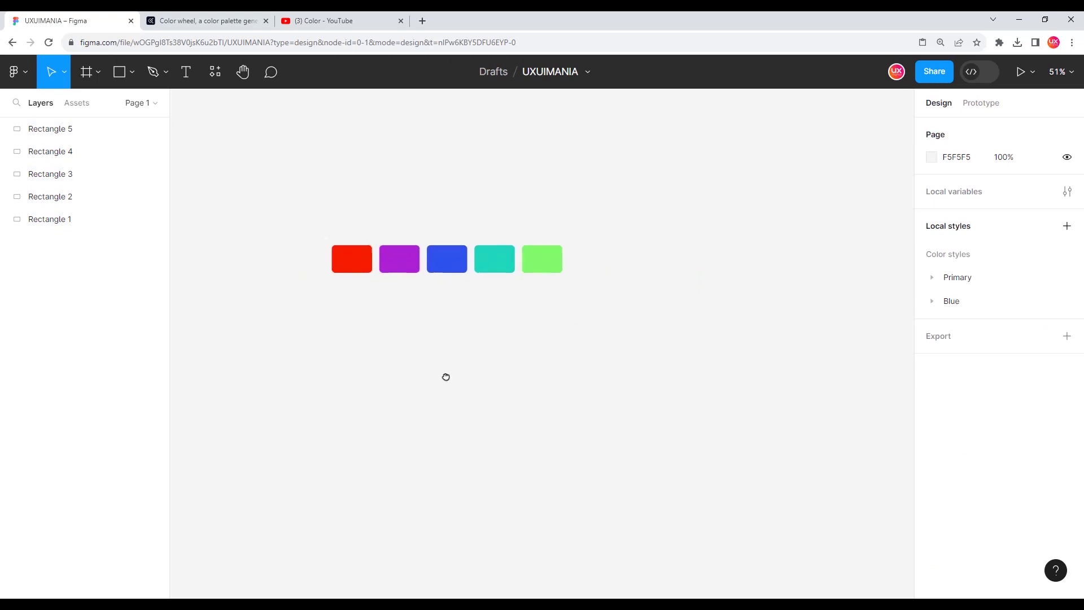
{"action": "scroll", "coordinate": [370, 278], "scroll_direction": "up", "scroll_amount": 5, "text": "ctrl"}
{"action": "scroll", "coordinate": [419, 263], "scroll_direction": "up", "scroll_amount": 5, "text": "ctrl"}
{"action": "left_click", "coordinate": [420, 269]}
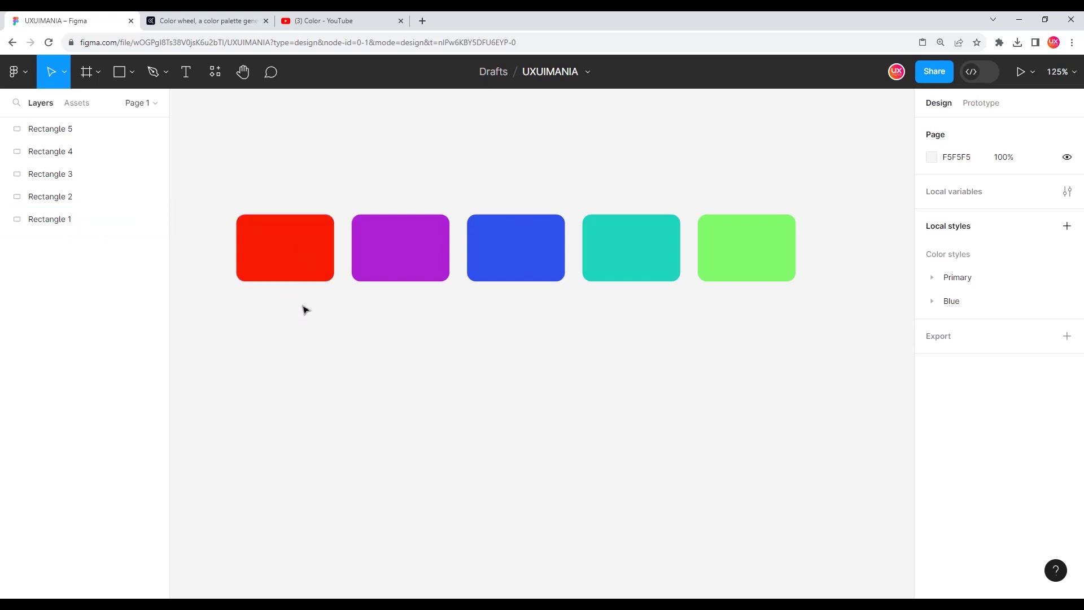
{"action": "scroll", "coordinate": [302, 307], "scroll_direction": "down", "scroll_amount": 1}
{"action": "scroll", "coordinate": [333, 302], "scroll_direction": "down", "scroll_amount": 2}
{"action": "scroll", "coordinate": [441, 290], "scroll_direction": "down", "scroll_amount": 2}
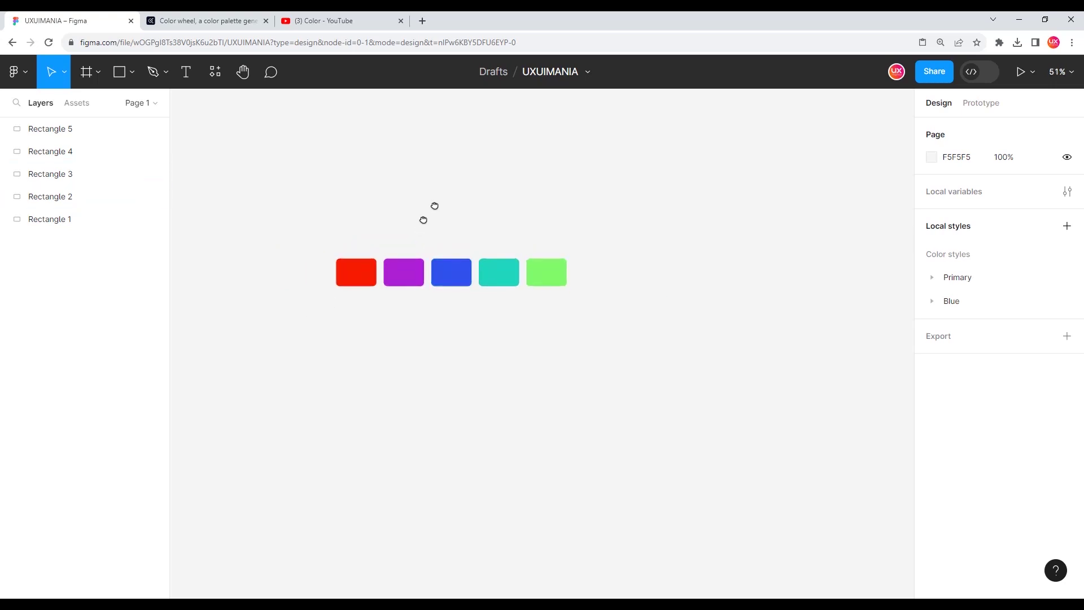
{"action": "scroll", "coordinate": [424, 218], "scroll_direction": "down", "scroll_amount": 1}
{"action": "scroll", "coordinate": [380, 160], "scroll_direction": "right", "scroll_amount": 1}
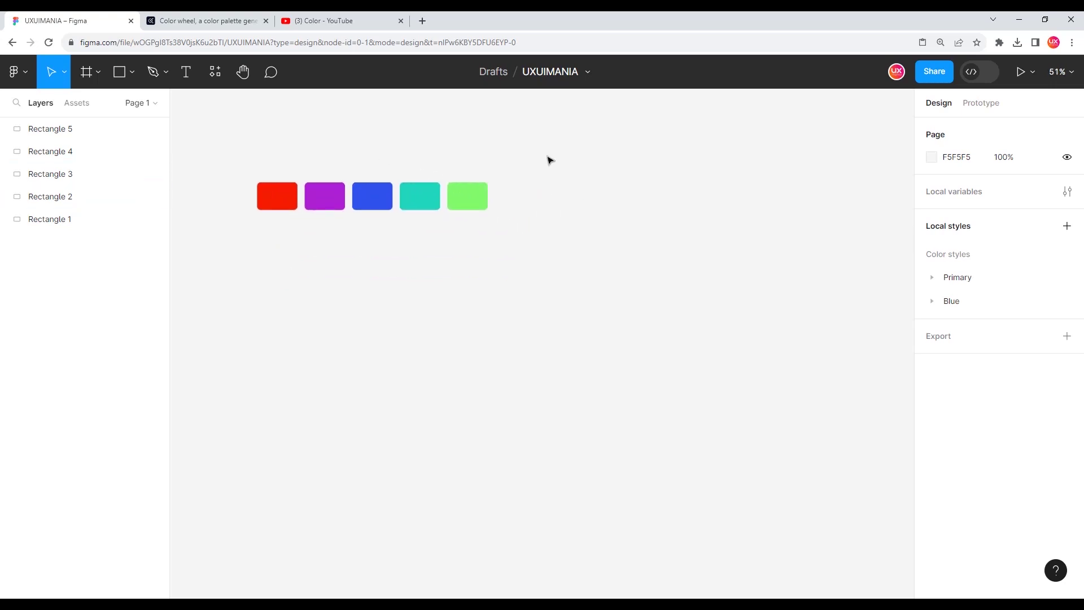
Search the plugins for 'foundation' and run Foundation: Color Generator.
{"action": "left_click", "coordinate": [215, 72]}
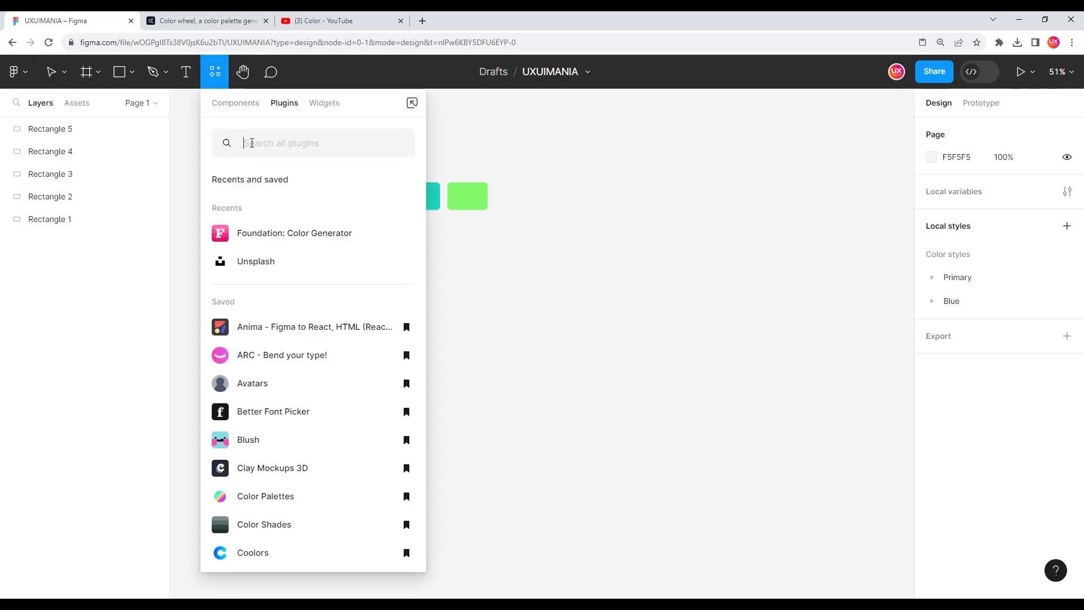
{"action": "type", "text": "founda"}
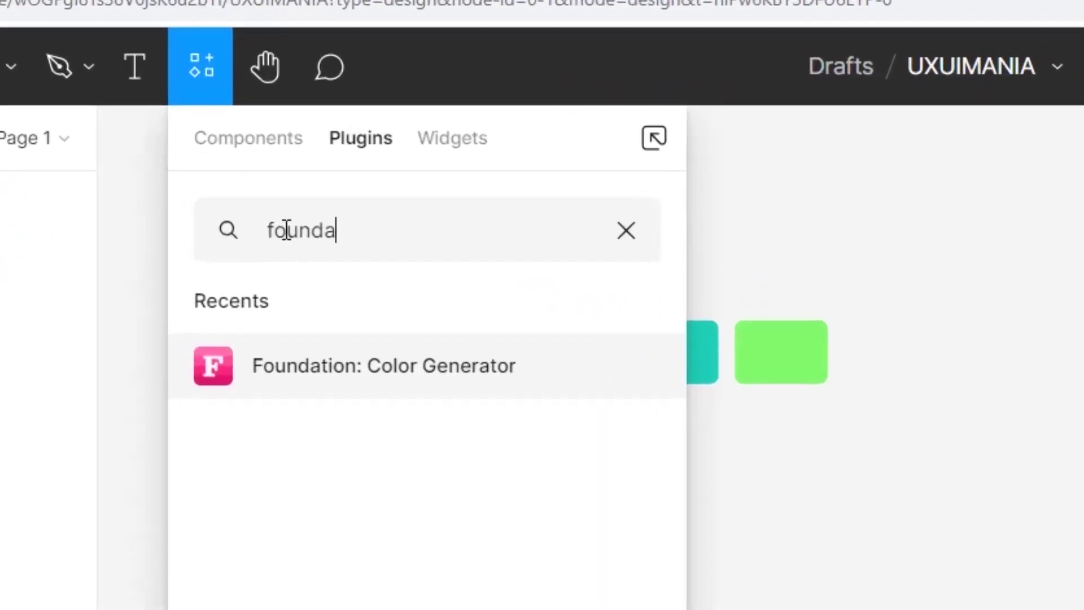
{"action": "type", "text": "tion"}
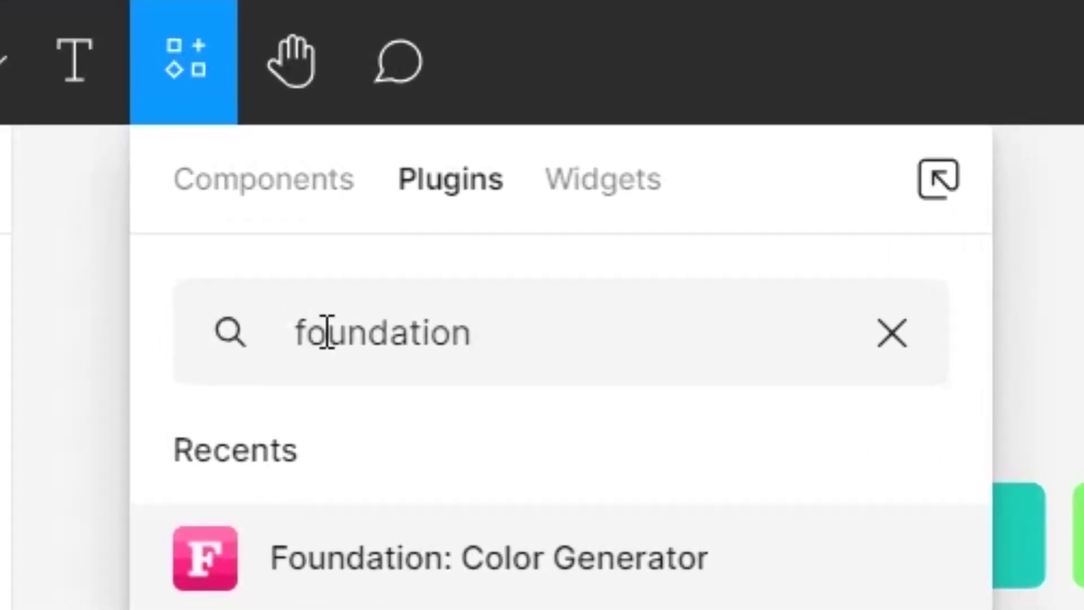
{"action": "mouse_move", "coordinate": [395, 213]}
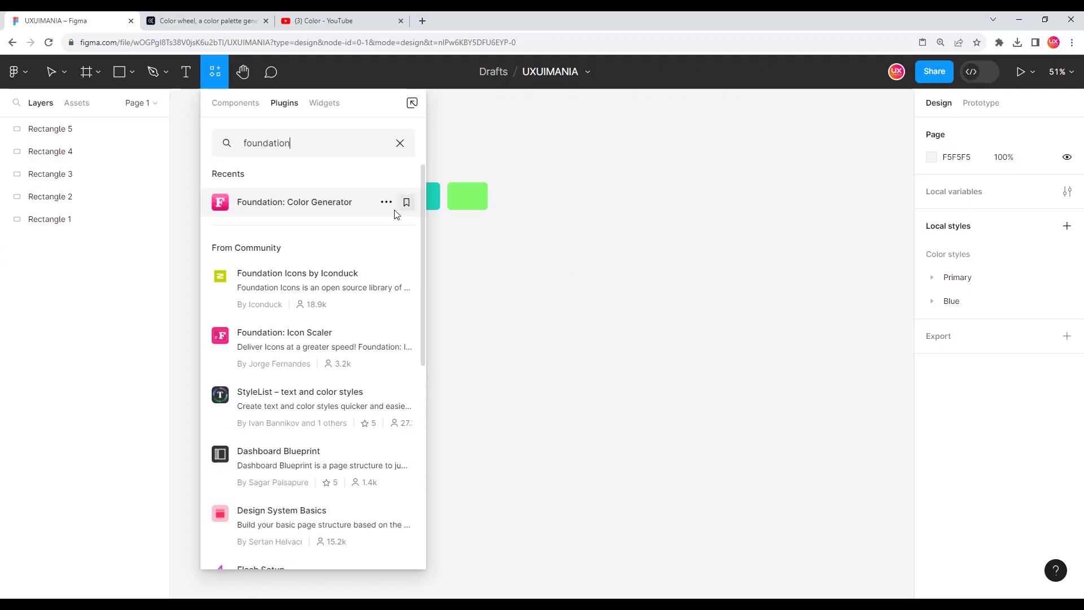
{"action": "left_click", "coordinate": [314, 210]}
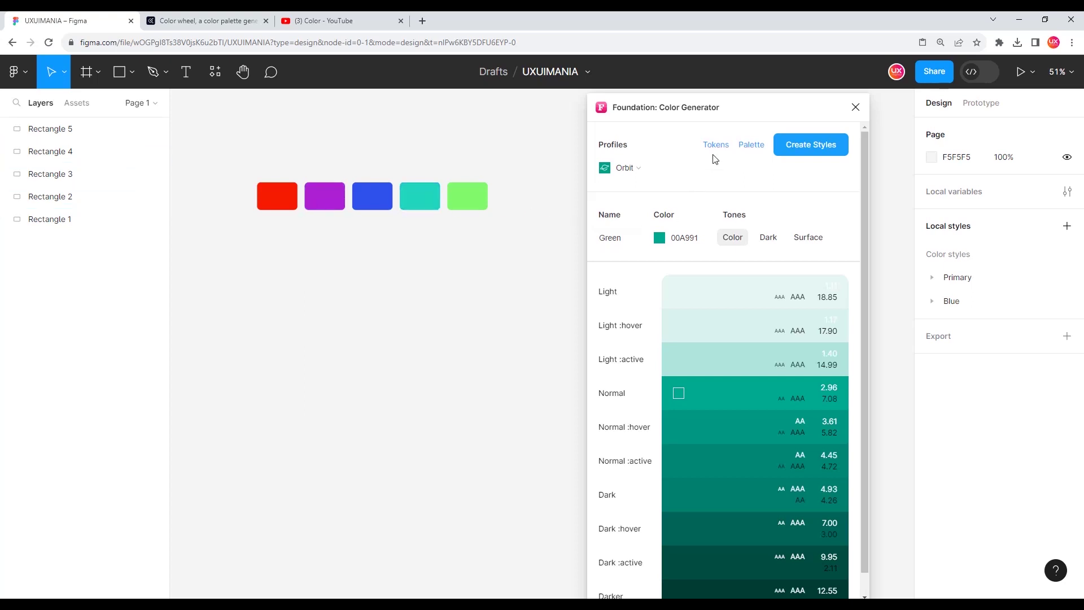
Name the generator colour Primary Red and set its base colour to Rectangle 1's F51B00.
{"action": "left_click_drag", "start_coordinate": [724, 111], "coordinate": [728, 106]}
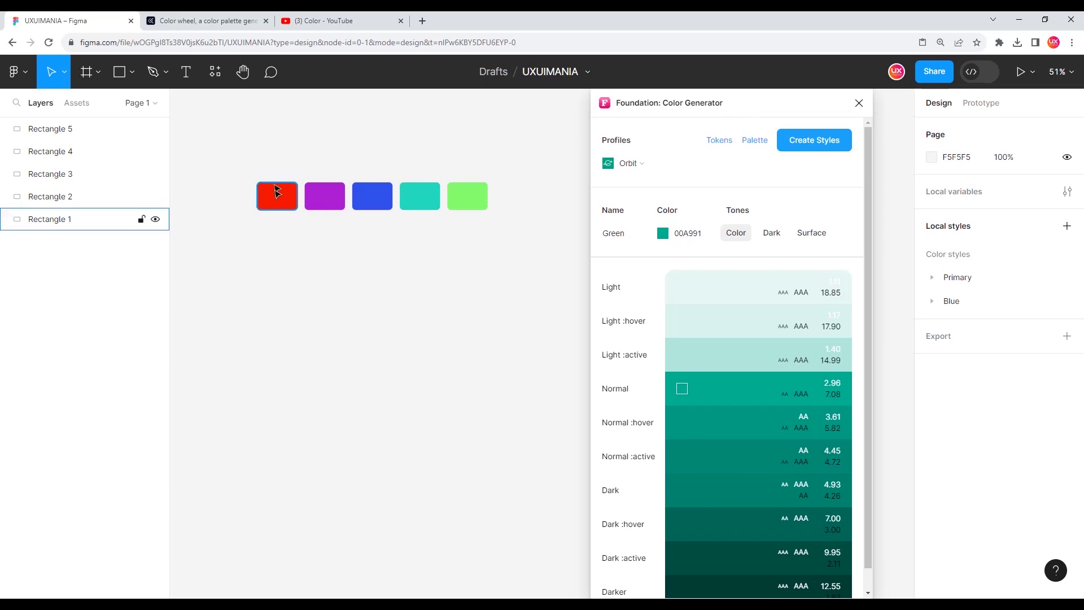
{"action": "left_click", "coordinate": [279, 204]}
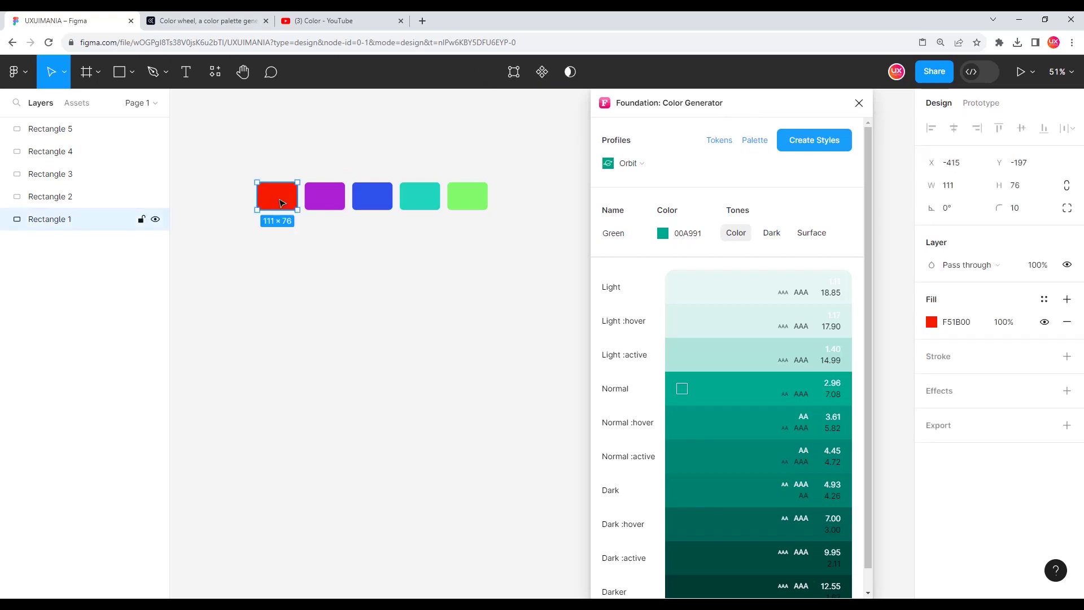
{"action": "left_click", "coordinate": [962, 327]}
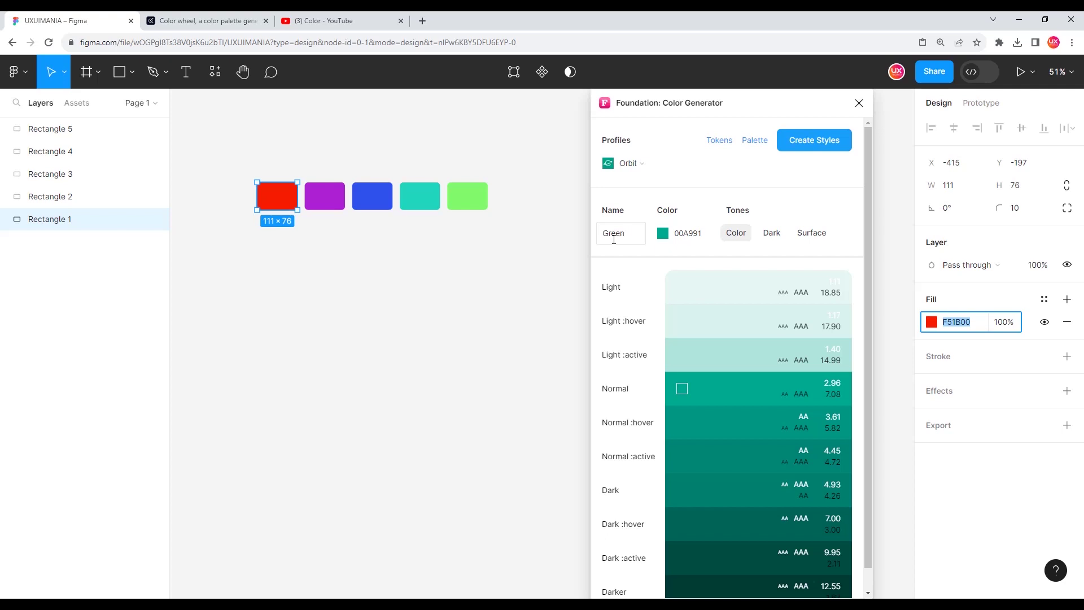
{"action": "double_click", "coordinate": [622, 234]}
{"action": "type", "text": "Primar Re"}
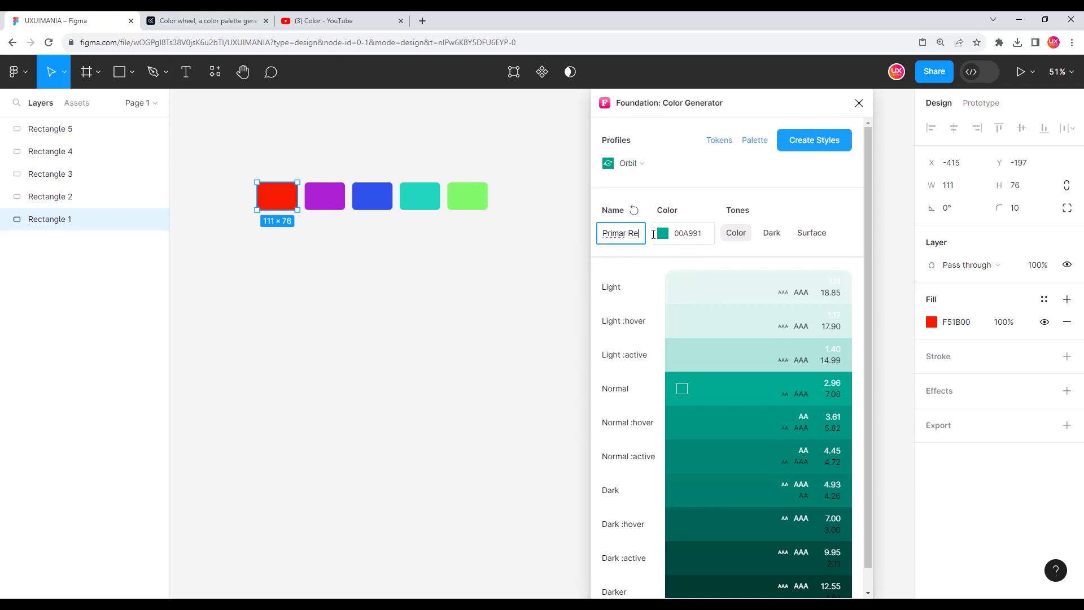
{"action": "key", "text": "BackSpace"}
{"action": "key", "text": "BackSpace"}
{"action": "key", "text": "BackSpace"}
{"action": "type", "text": "y Red"}
{"action": "left_click", "coordinate": [853, 237]}
{"action": "double_click", "coordinate": [685, 232]}
{"action": "key", "text": "ctrl+v"}
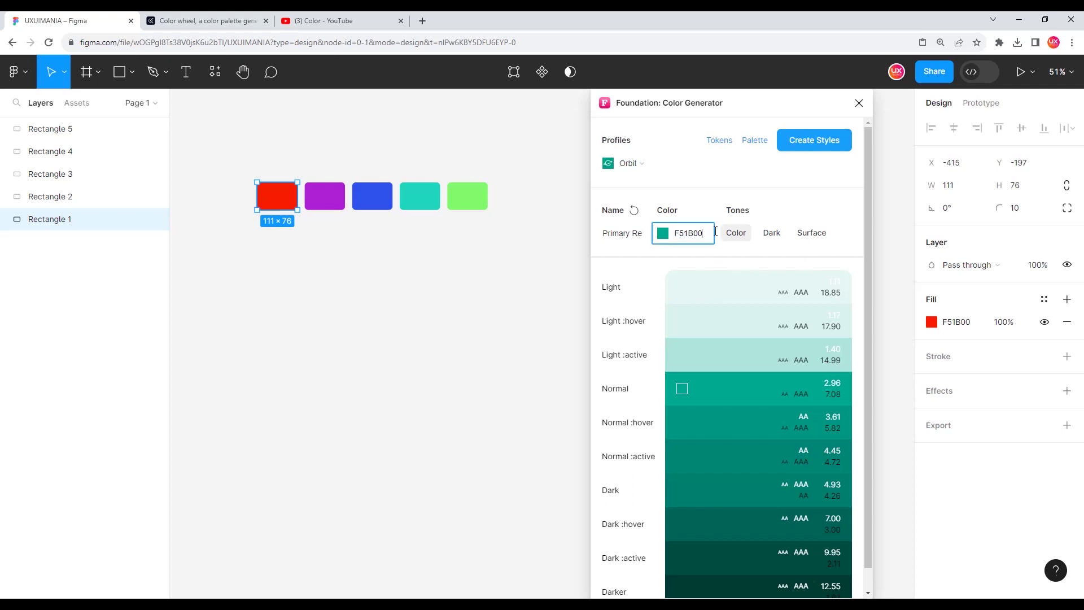
{"action": "key", "text": "Return"}
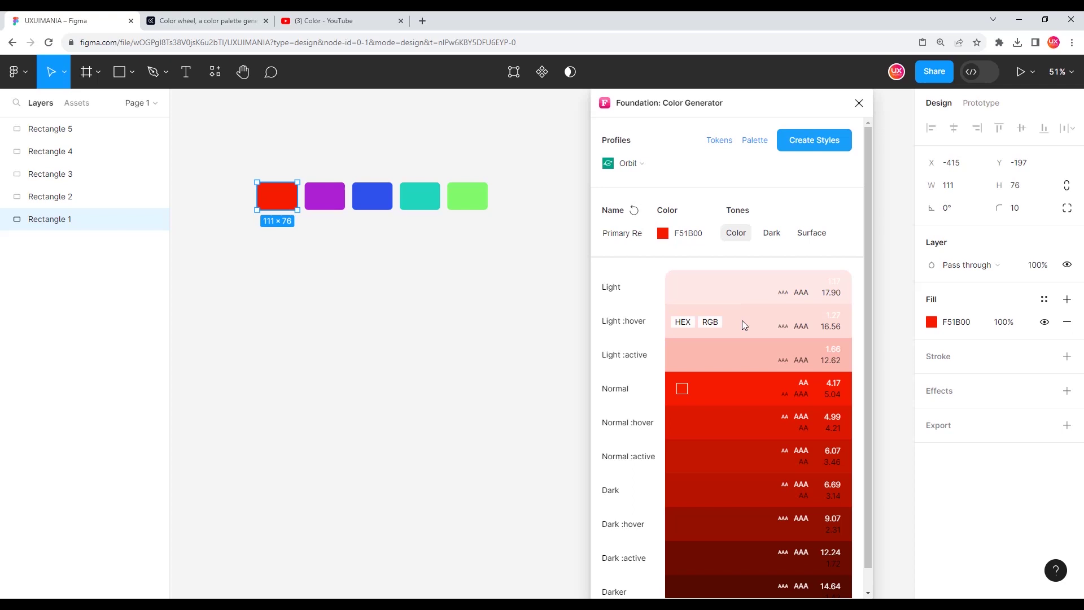
Scroll through the red tones from Light to Darker, then deselect the rectangle.
{"action": "scroll", "coordinate": [768, 333], "scroll_direction": "down", "scroll_amount": 1}
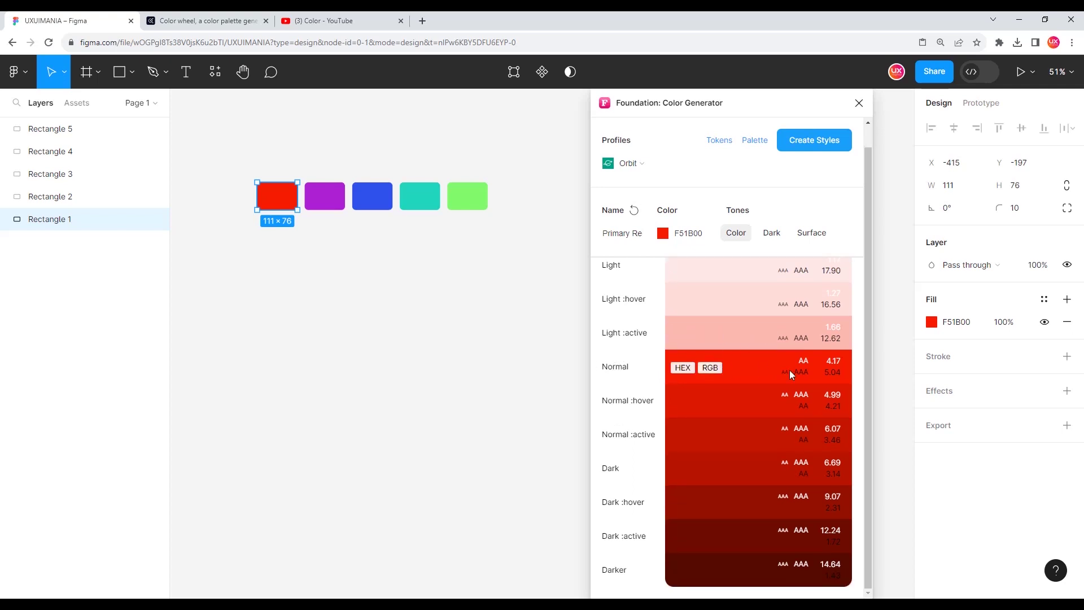
{"action": "scroll", "coordinate": [661, 380], "scroll_direction": "up", "scroll_amount": 1}
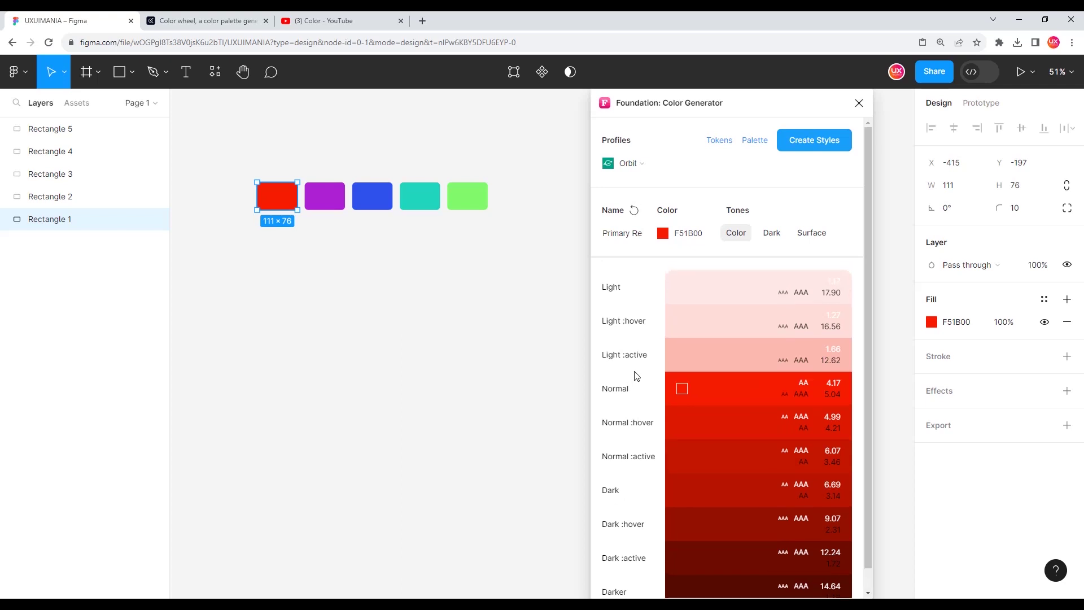
{"action": "scroll", "coordinate": [756, 409], "scroll_direction": "down", "scroll_amount": 1}
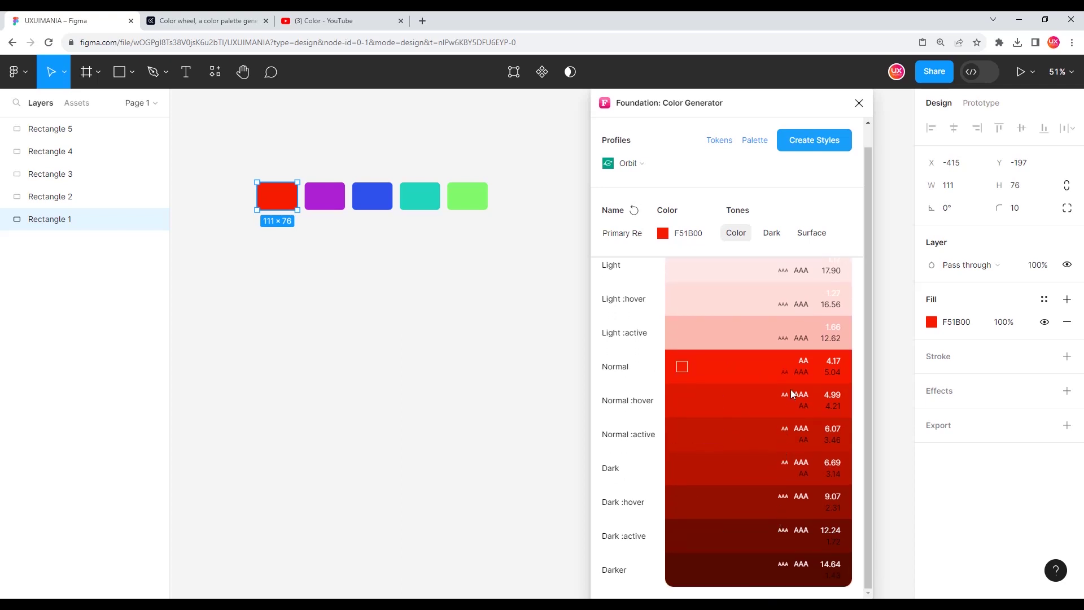
{"action": "scroll", "coordinate": [807, 384], "scroll_direction": "up", "scroll_amount": 1}
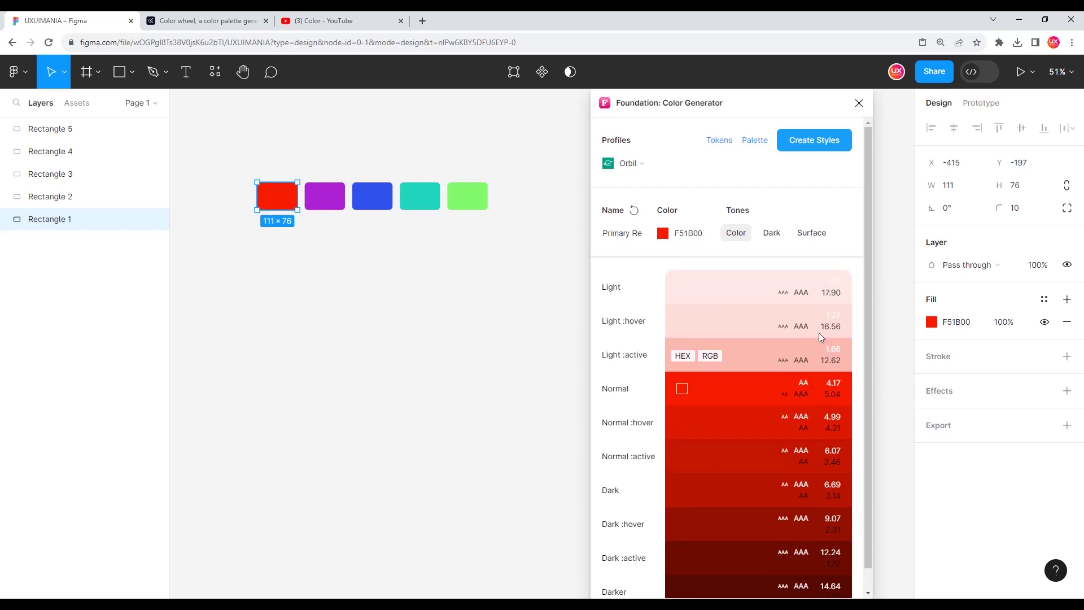
{"action": "mouse_move", "coordinate": [758, 271]}
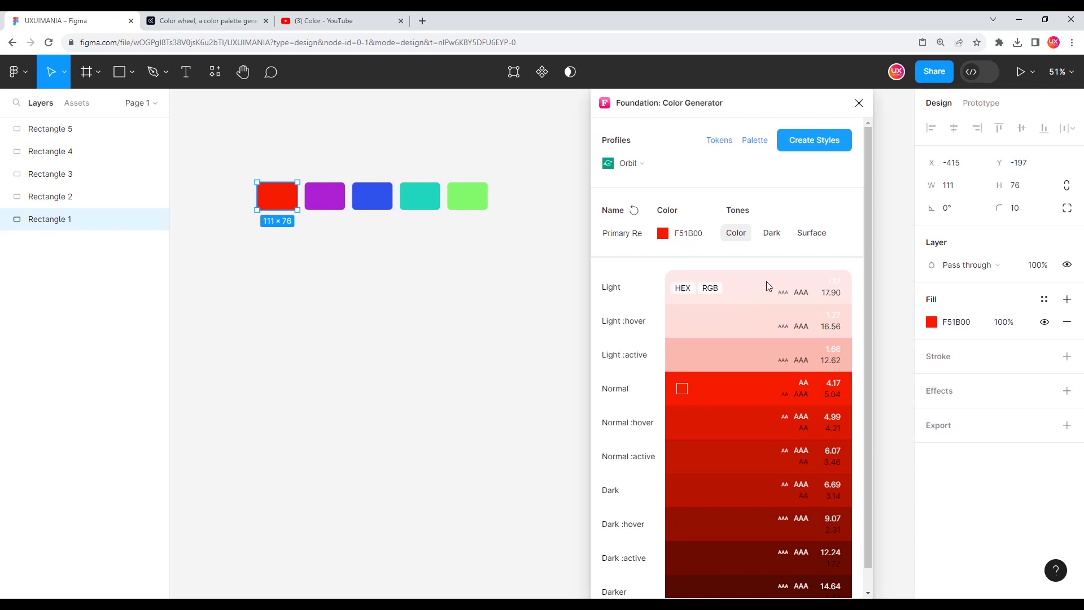
{"action": "left_click", "coordinate": [491, 309]}
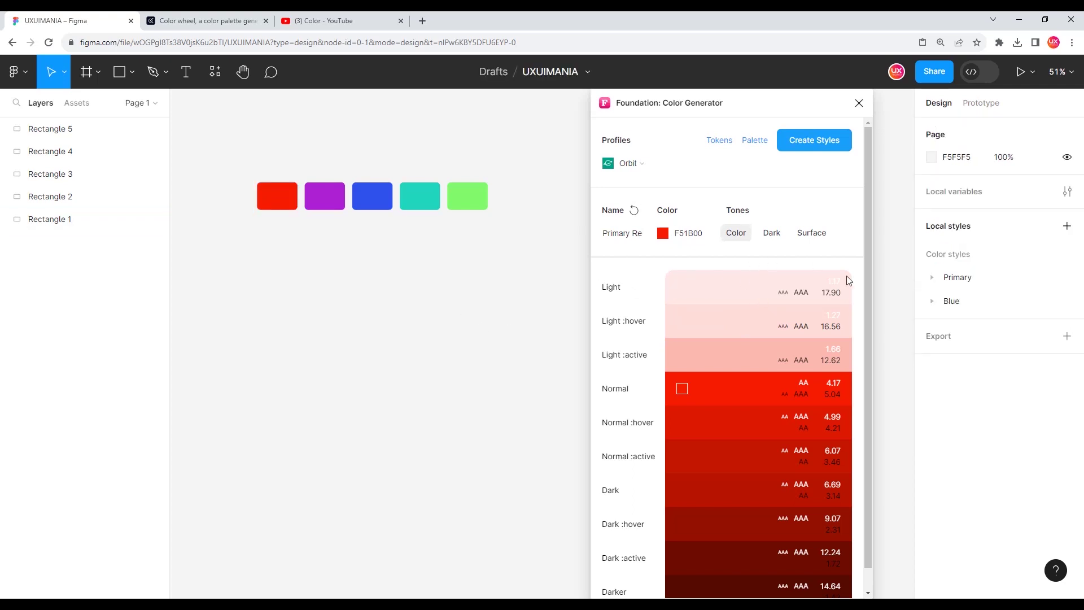
Generate the Primary Red palette frame and place it under the red rectangle.
{"action": "left_click", "coordinate": [755, 145]}
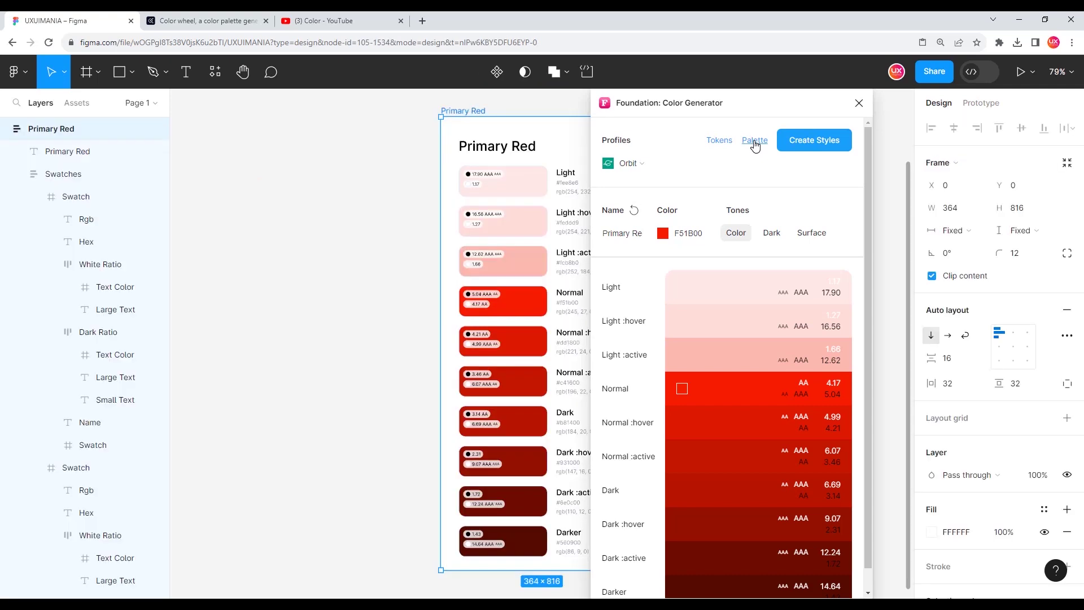
{"action": "scroll", "coordinate": [337, 239], "scroll_direction": "down", "scroll_amount": 5}
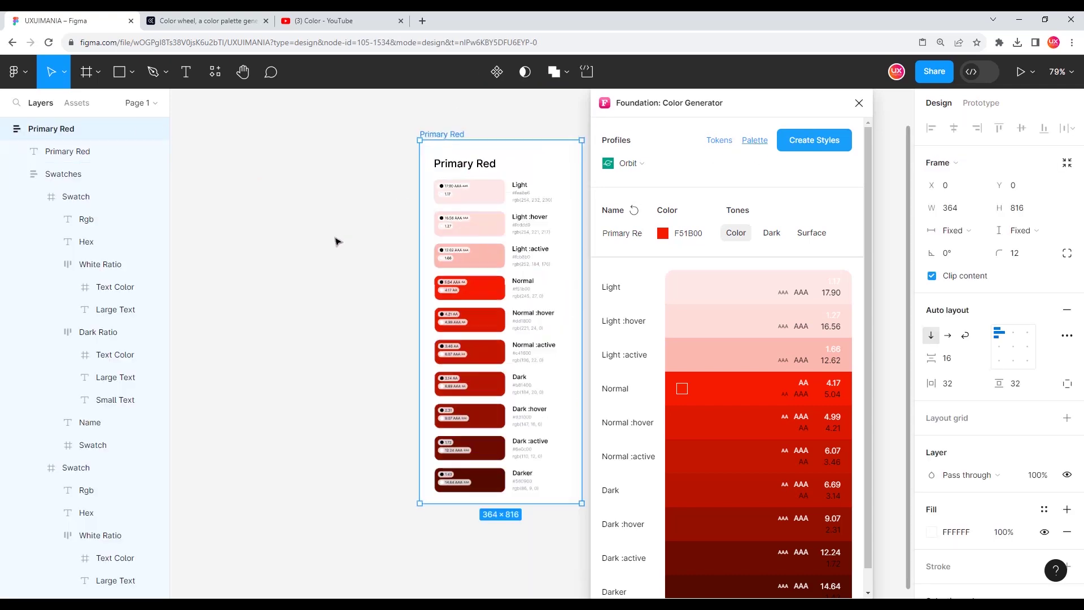
{"action": "left_click_drag", "start_coordinate": [422, 184], "coordinate": [273, 208]}
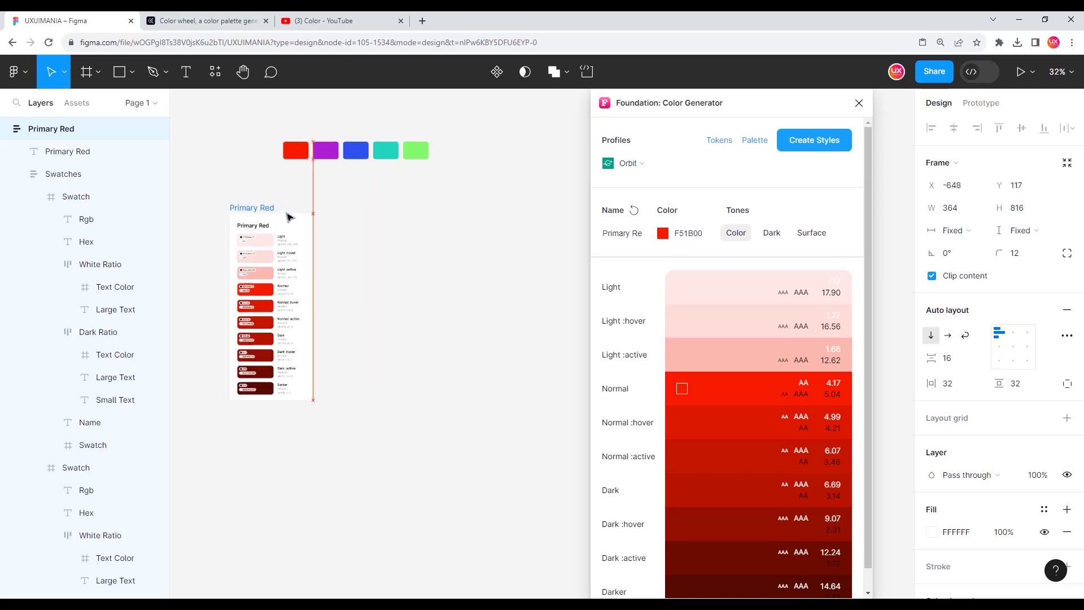
{"action": "left_click_drag", "start_coordinate": [273, 208], "coordinate": [320, 223]}
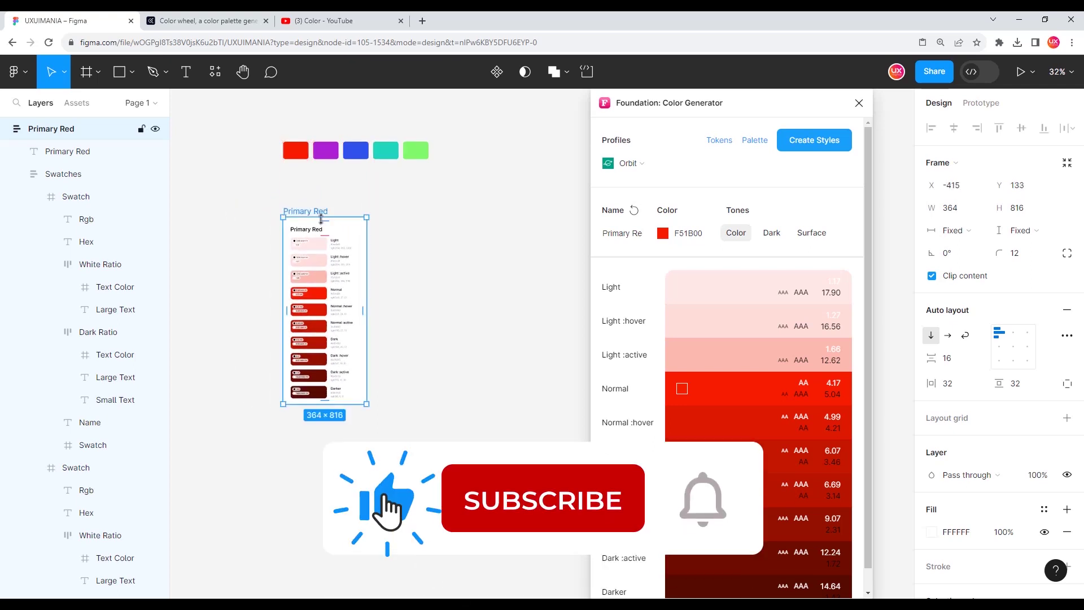
{"action": "scroll", "coordinate": [406, 226], "scroll_direction": "up", "scroll_amount": 5}
{"action": "left_click", "coordinate": [446, 267]}
Zoom in on the ten swatches to inspect their hex, RGB and contrast values.
{"action": "scroll", "coordinate": [416, 235], "scroll_direction": "up", "scroll_amount": 5}
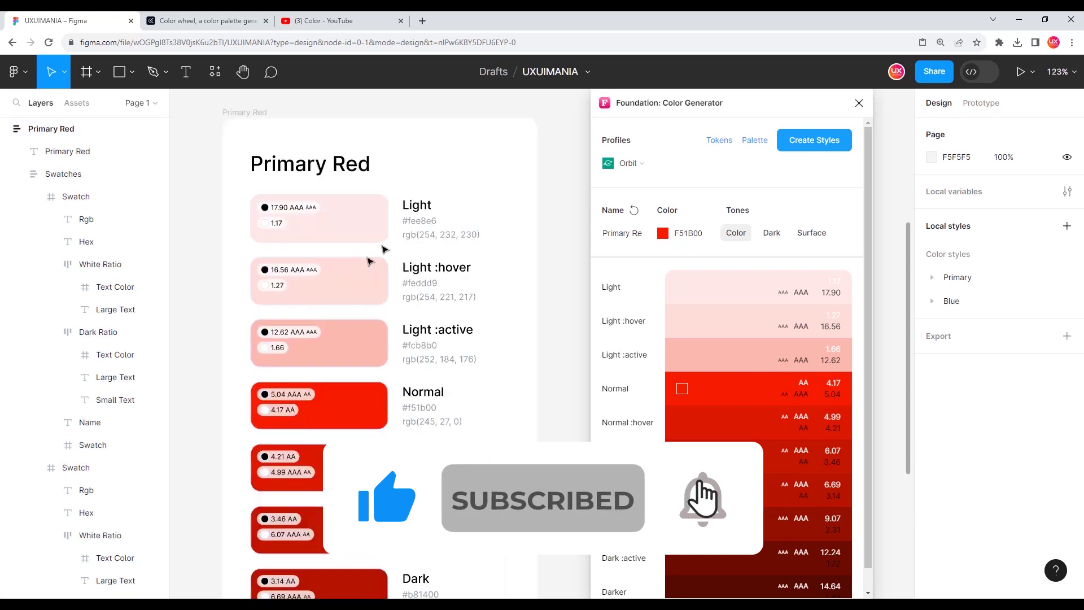
{"action": "left_click", "coordinate": [284, 420]}
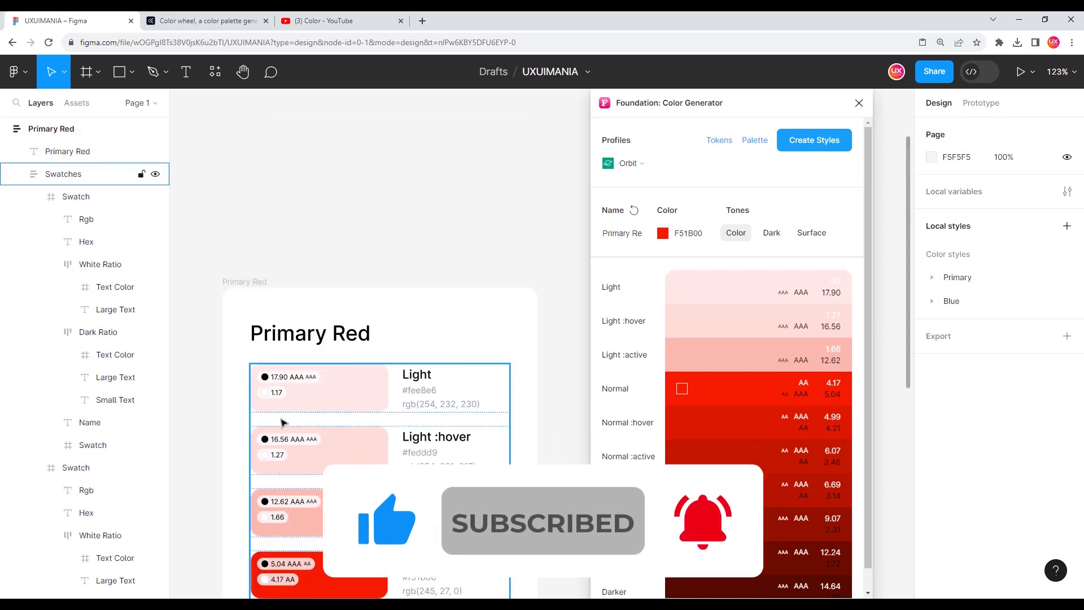
{"action": "scroll", "coordinate": [271, 415], "scroll_direction": "up", "scroll_amount": 5}
{"action": "scroll", "coordinate": [361, 347], "scroll_direction": "down", "scroll_amount": 2}
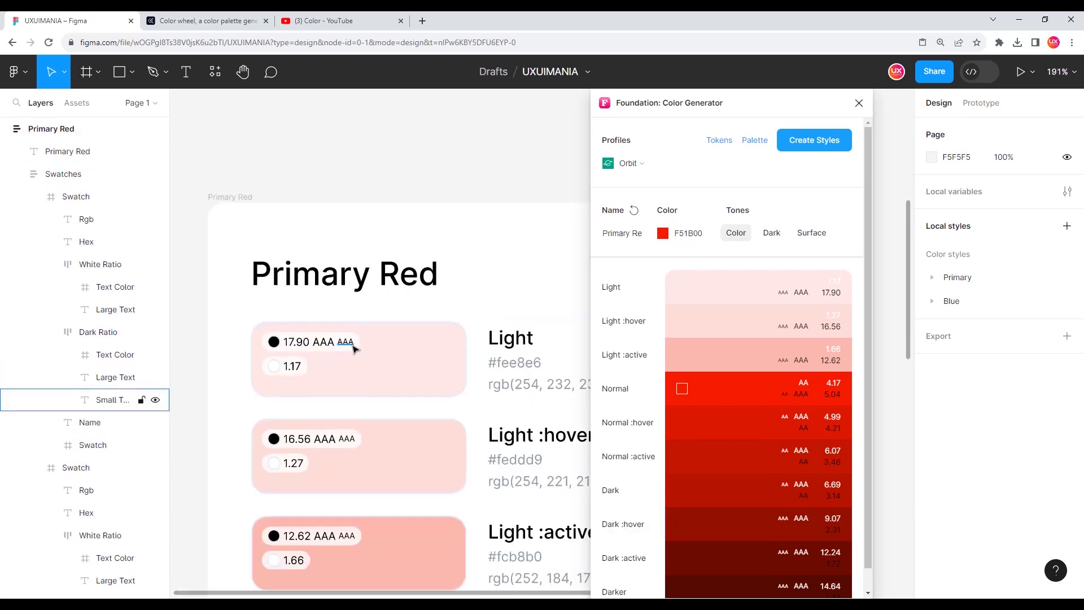
{"action": "scroll", "coordinate": [395, 333], "scroll_direction": "down", "scroll_amount": 1}
{"action": "scroll", "coordinate": [422, 317], "scroll_direction": "down", "scroll_amount": 2}
{"action": "left_click", "coordinate": [422, 317]}
{"action": "scroll", "coordinate": [422, 318], "scroll_direction": "down", "scroll_amount": 2}
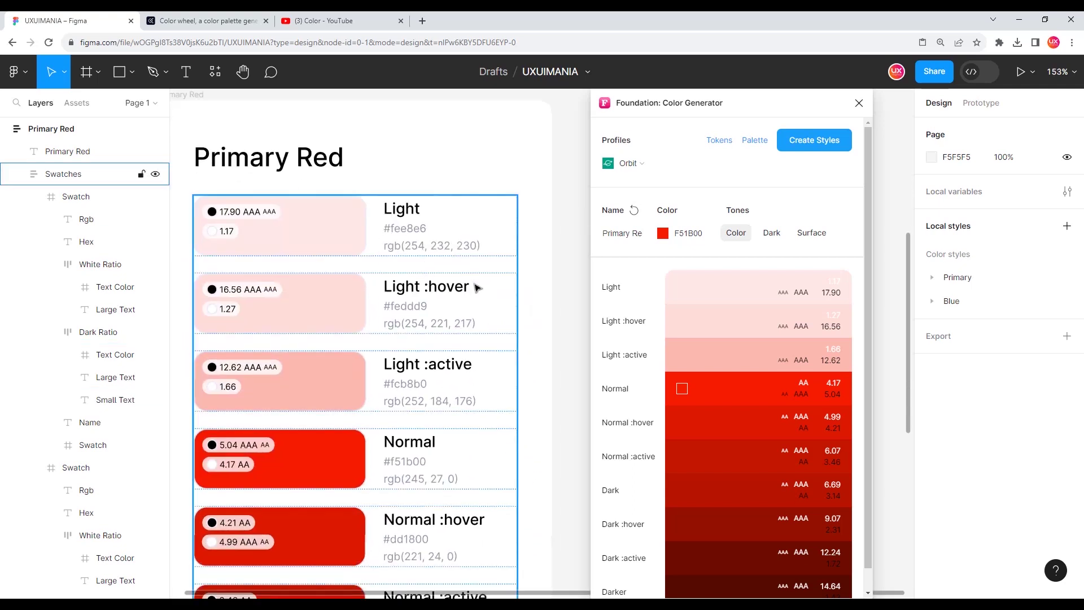
{"action": "scroll", "coordinate": [468, 282], "scroll_direction": "down", "scroll_amount": 3}
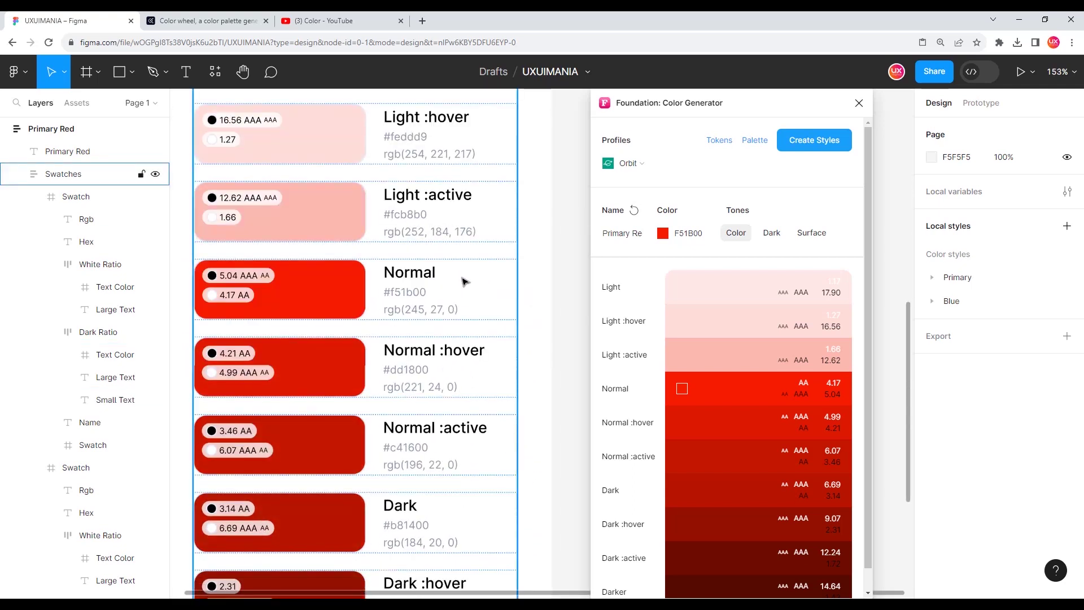
{"action": "scroll", "coordinate": [463, 282], "scroll_direction": "down", "scroll_amount": 3}
{"action": "scroll", "coordinate": [466, 287], "scroll_direction": "down", "scroll_amount": 3}
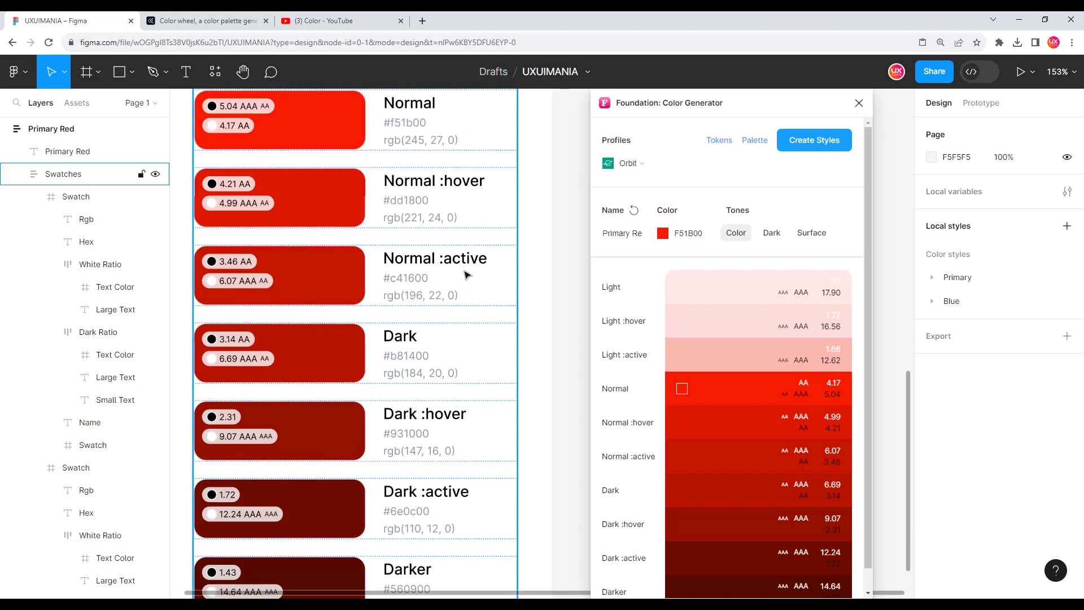
{"action": "scroll", "coordinate": [466, 276], "scroll_direction": "down", "scroll_amount": 3}
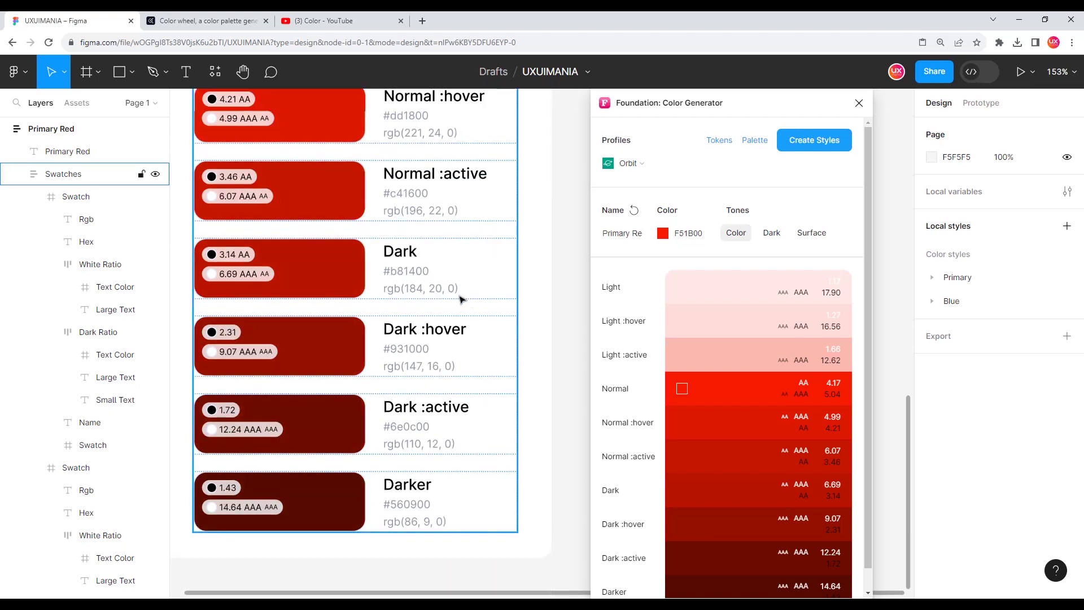
{"action": "scroll", "coordinate": [439, 341], "scroll_direction": "down", "scroll_amount": 5}
{"action": "scroll", "coordinate": [457, 311], "scroll_direction": "up", "scroll_amount": 2}
{"action": "scroll", "coordinate": [429, 347], "scroll_direction": "right", "scroll_amount": 1}
{"action": "scroll", "coordinate": [469, 336], "scroll_direction": "down", "scroll_amount": 2}
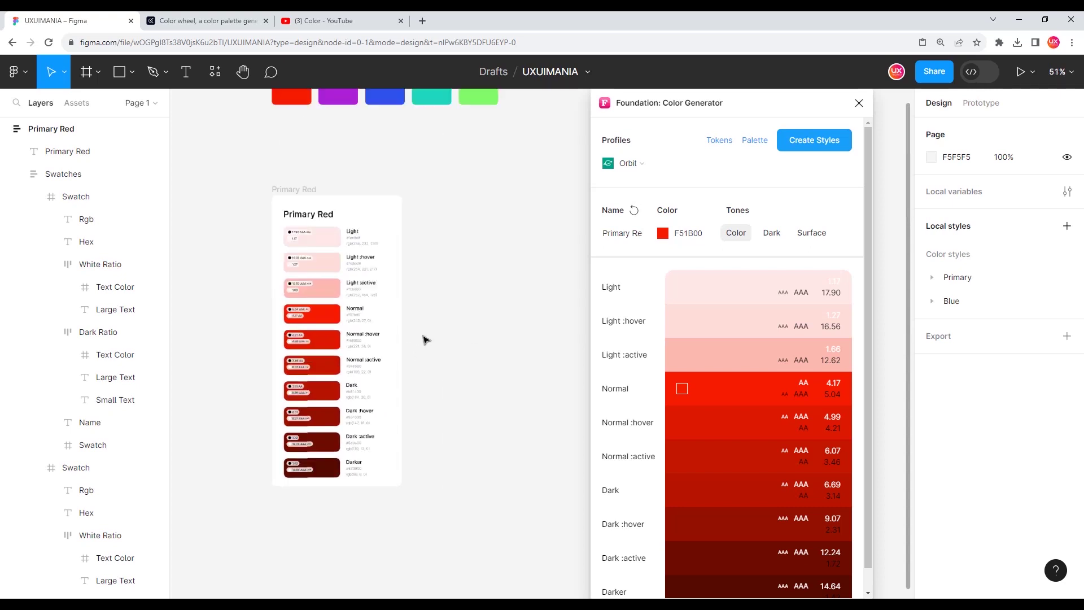
{"action": "scroll", "coordinate": [496, 278], "scroll_direction": "down", "scroll_amount": 1}
{"action": "scroll", "coordinate": [428, 286], "scroll_direction": "down", "scroll_amount": 1}
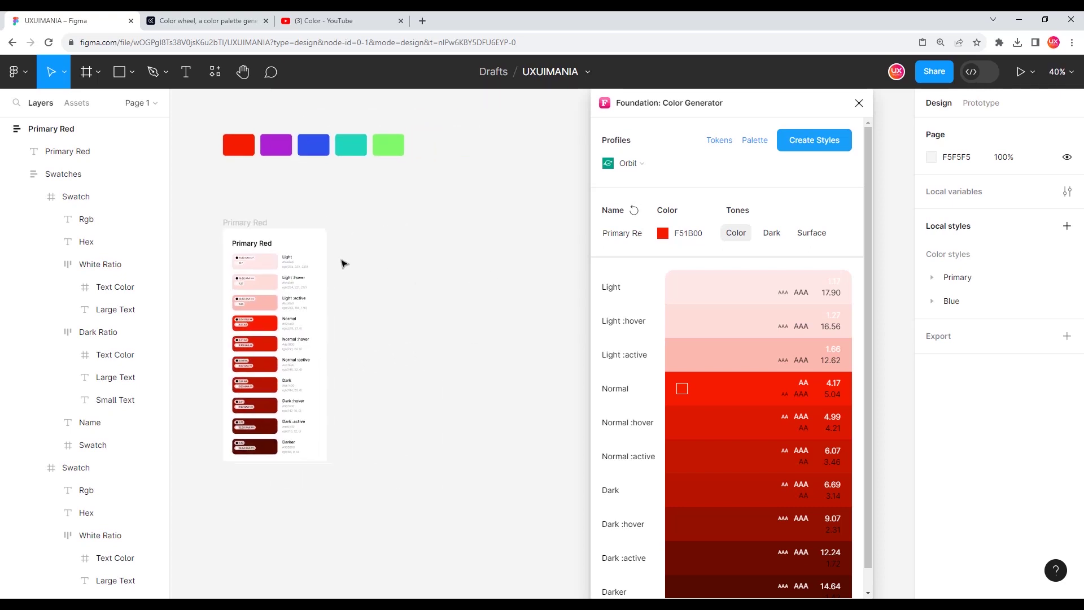
Shift the Primary Red palette frame further left on the canvas.
{"action": "left_click", "coordinate": [239, 150]}
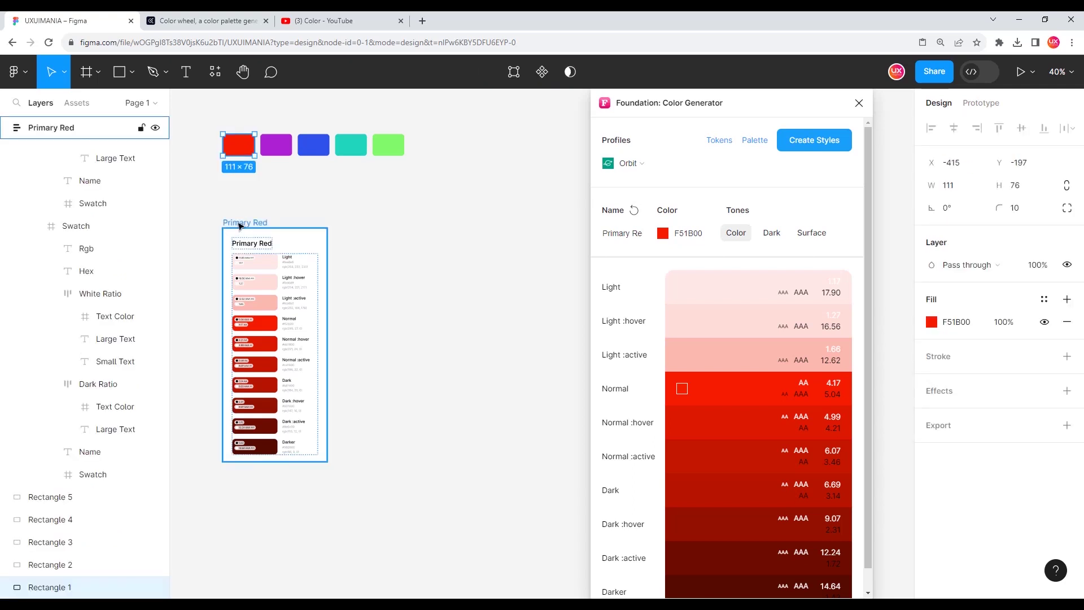
{"action": "left_click_drag", "start_coordinate": [246, 224], "coordinate": [215, 218]}
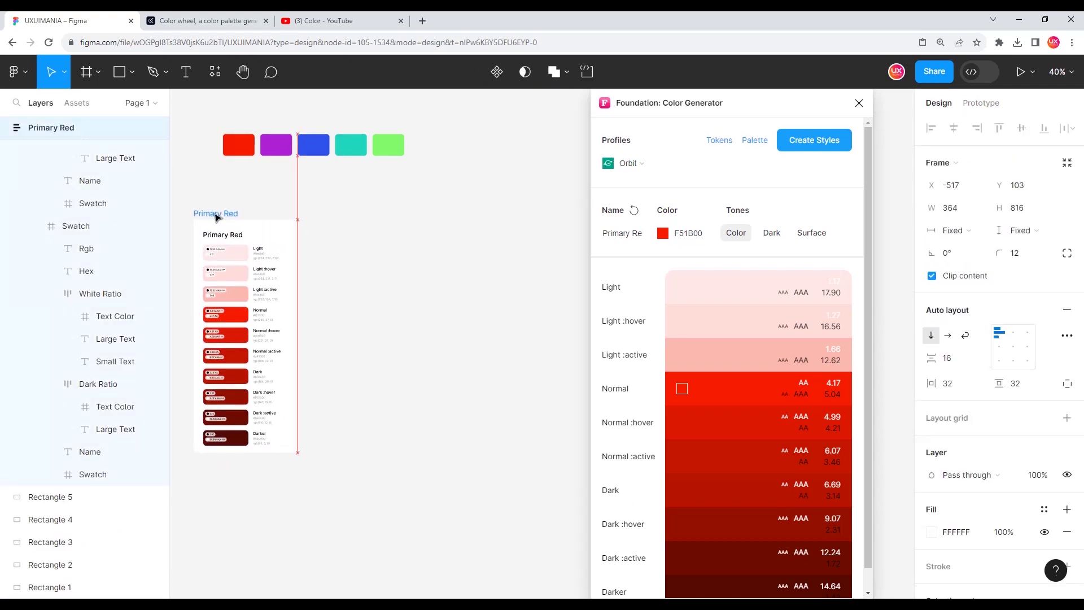
{"action": "left_click", "coordinate": [290, 177]}
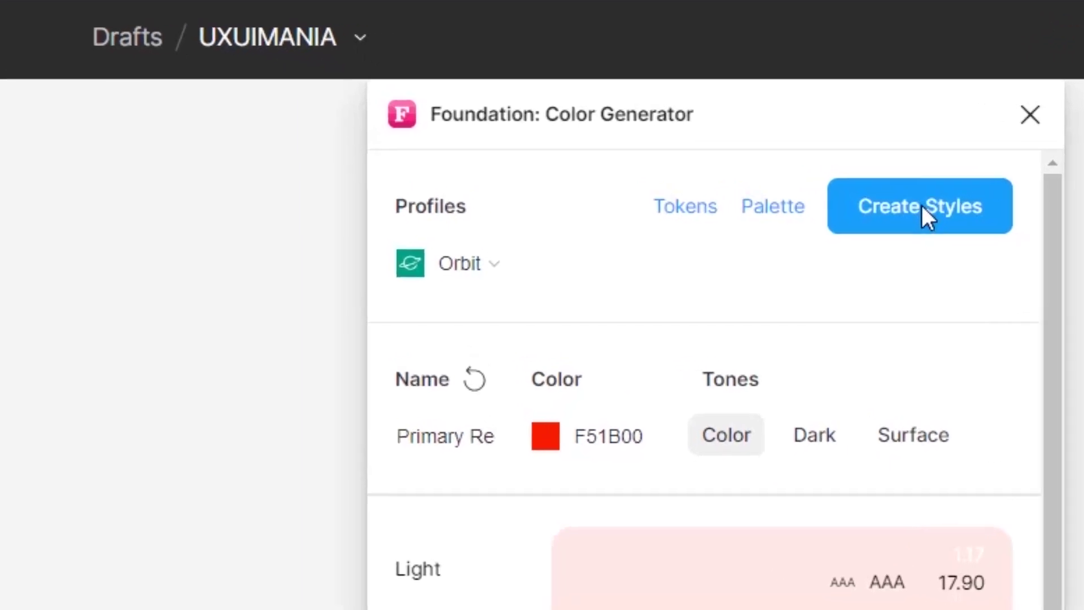
Create the ten Primary Red colour styles, Light to Darker, then collapse their group.
{"action": "left_click", "coordinate": [895, 219]}
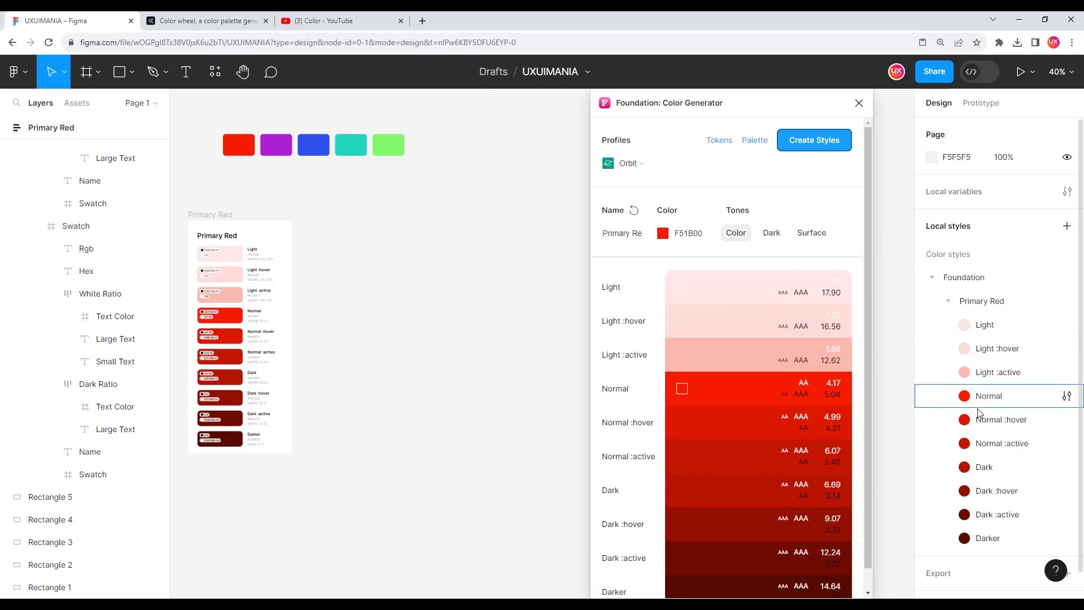
{"action": "scroll", "coordinate": [993, 350], "scroll_direction": "down", "scroll_amount": 1}
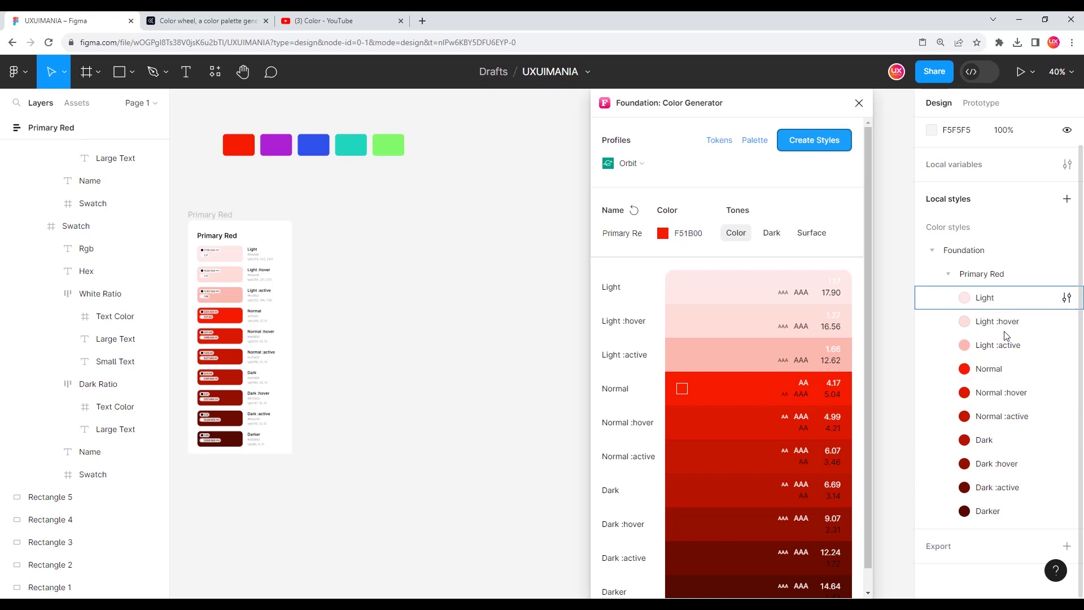
{"action": "mouse_move", "coordinate": [982, 300]}
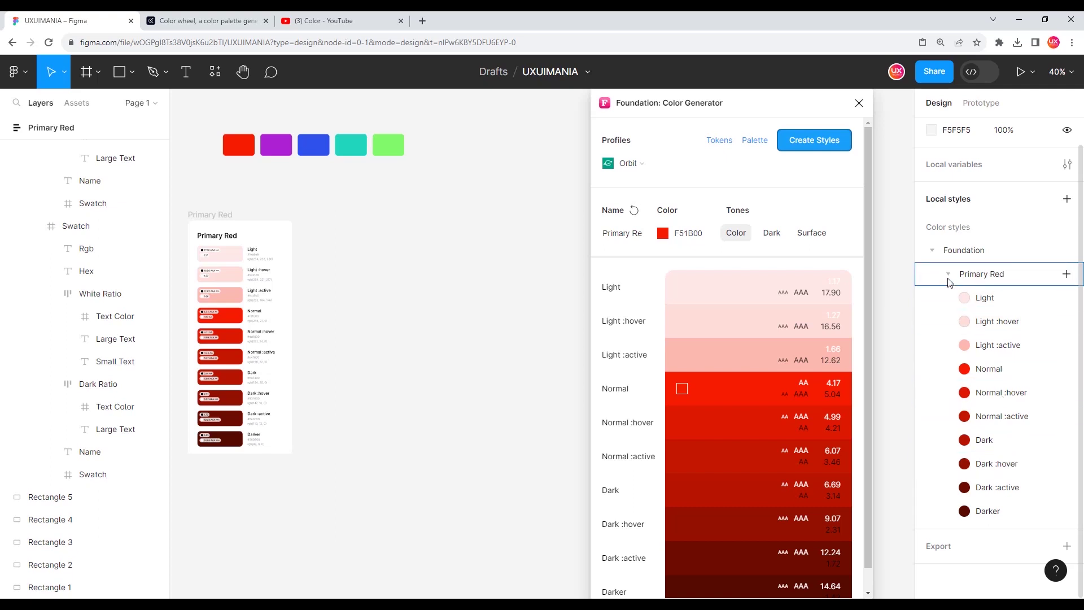
{"action": "left_click", "coordinate": [947, 275]}
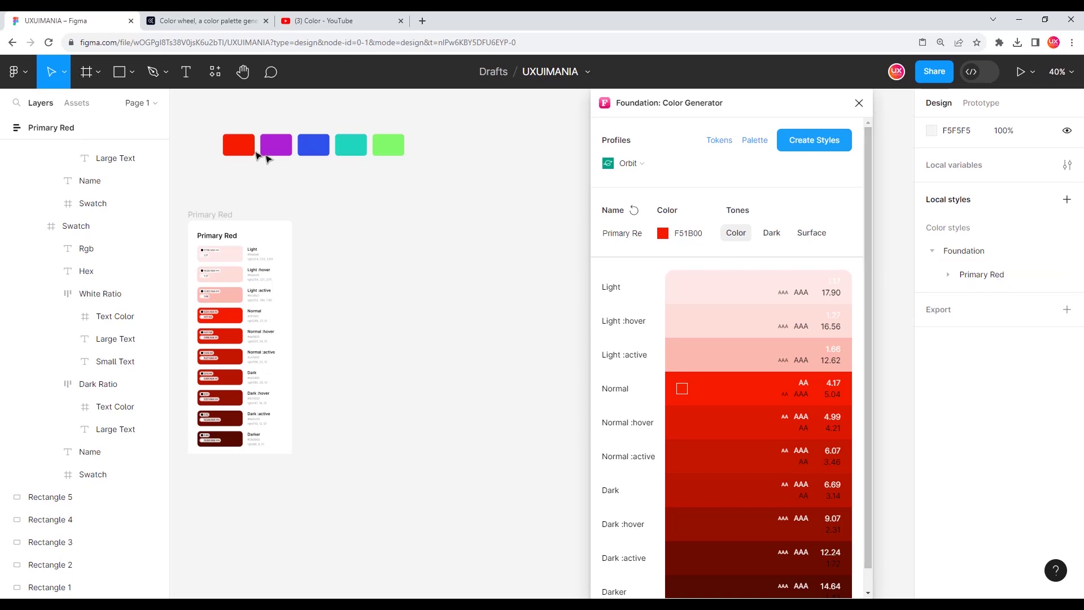
Rename the generator palette Secondary Purple with base colour AC20D4 and generate its frame.
{"action": "left_click", "coordinate": [277, 150]}
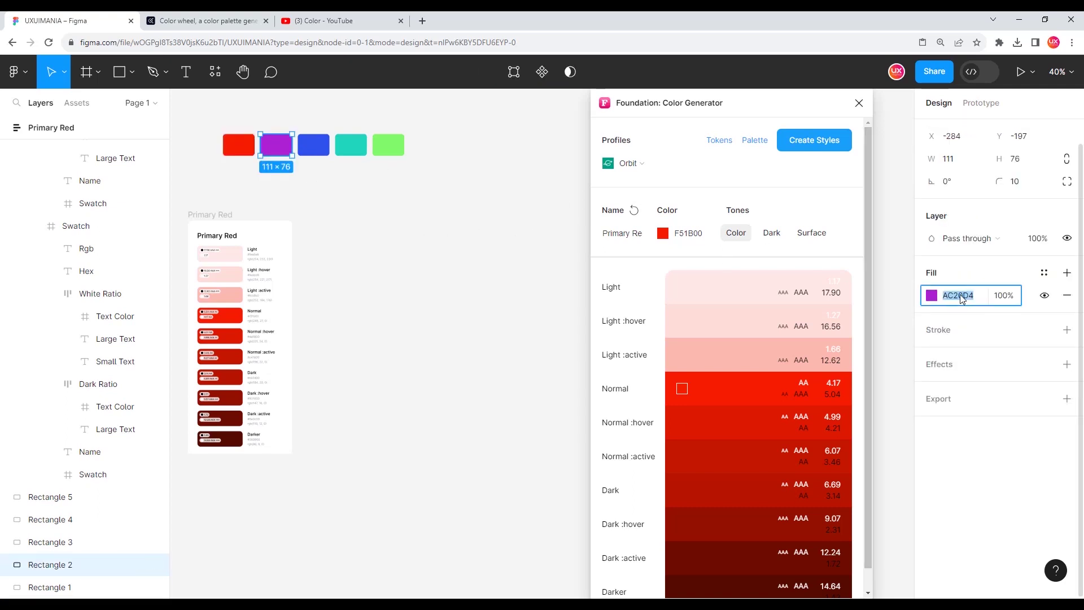
{"action": "left_click", "coordinate": [614, 239]}
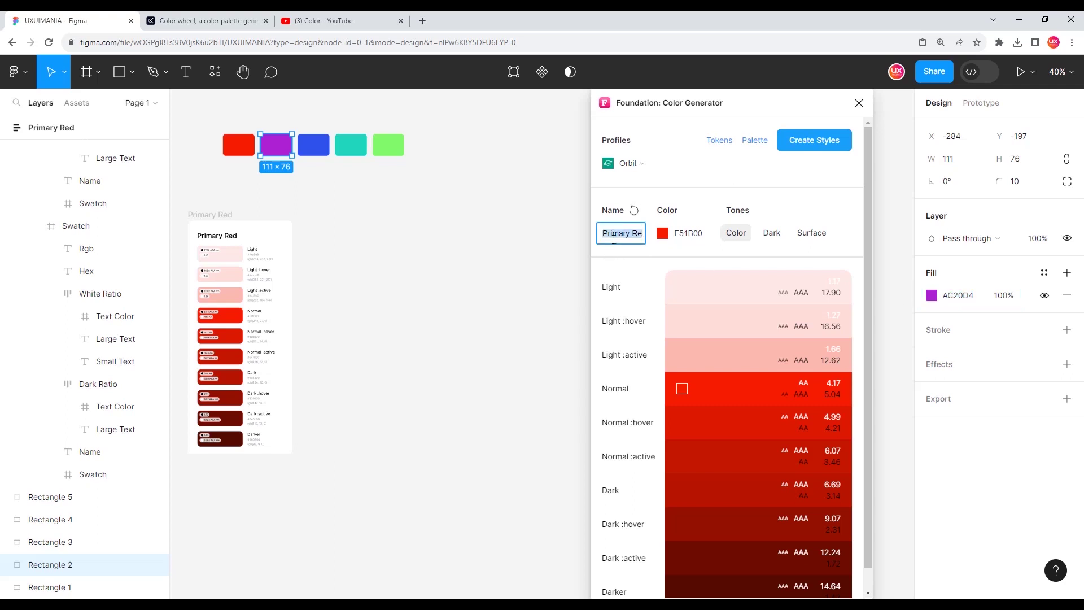
{"action": "type", "text": "Secondary"}
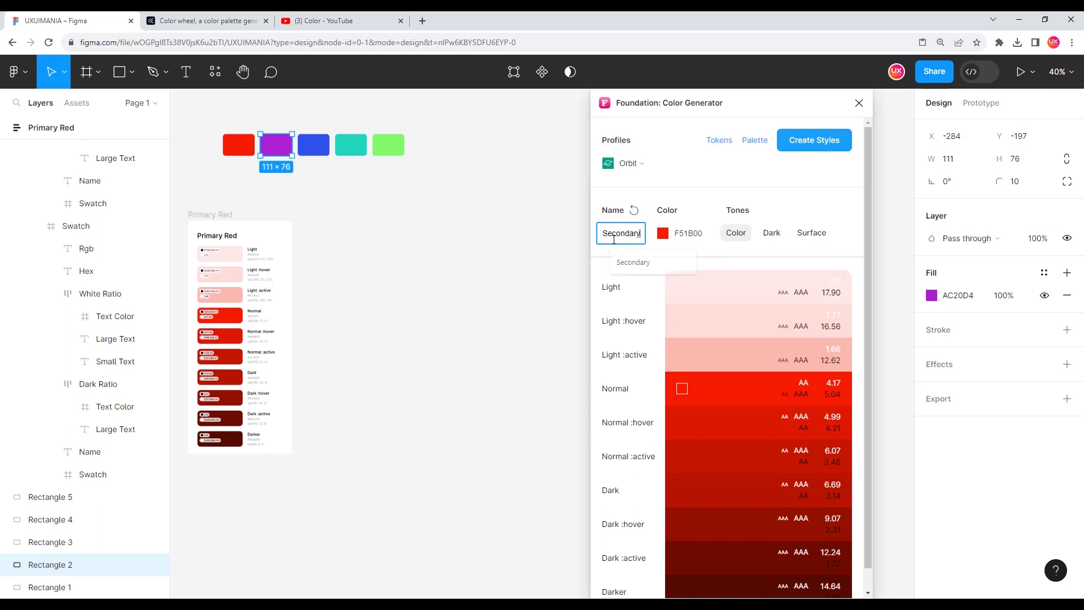
{"action": "type", "text": " Purple"}
{"action": "double_click", "coordinate": [688, 233]}
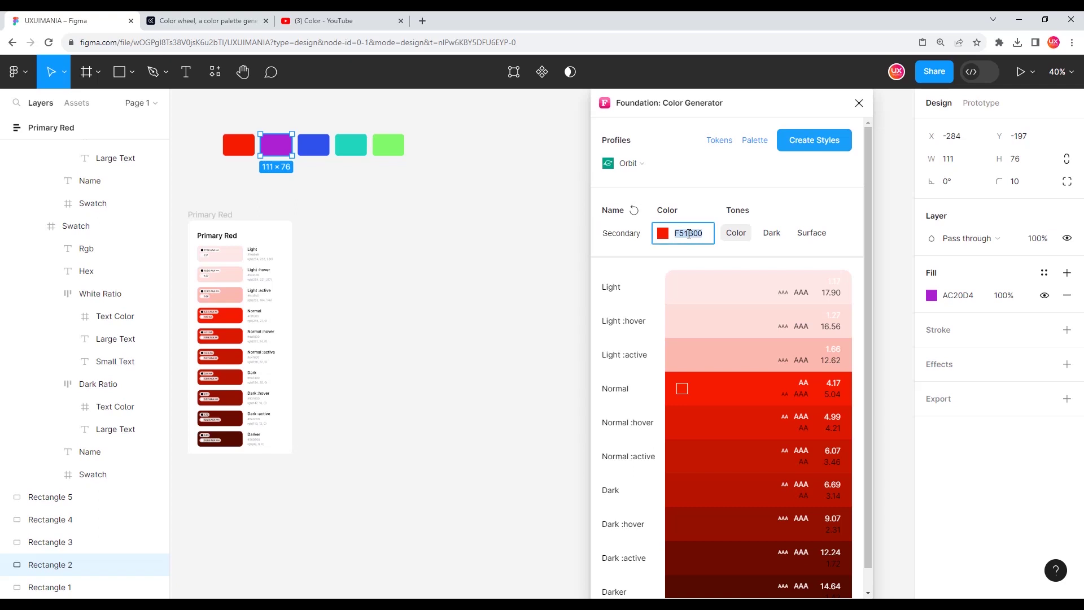
{"action": "type", "text": "AC20D4"}
{"action": "key", "text": "Return"}
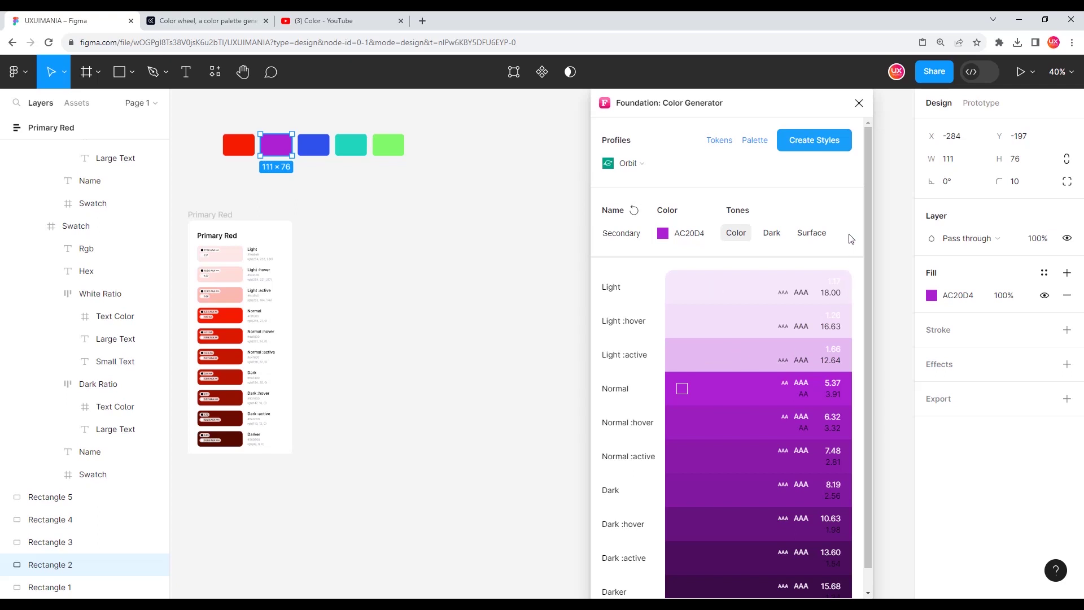
{"action": "left_click", "coordinate": [754, 141]}
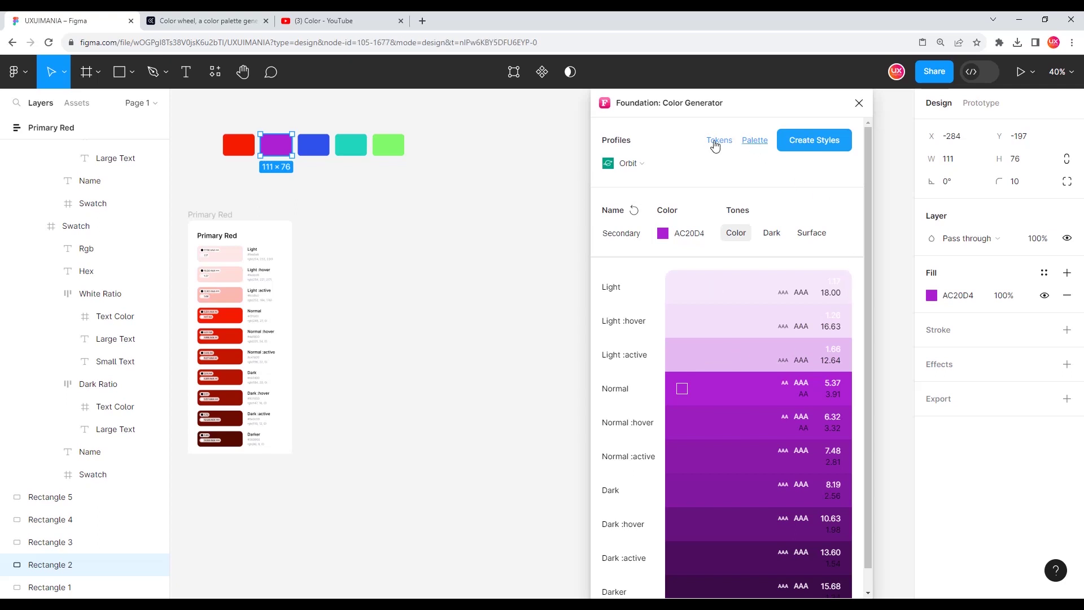
Drop the Secondary Purple frame beside Primary Red below the colour row and reselect it.
{"action": "scroll", "coordinate": [506, 273], "scroll_direction": "down", "scroll_amount": 5}
{"action": "left_click_drag", "start_coordinate": [486, 232], "coordinate": [467, 246]}
{"action": "scroll", "coordinate": [467, 248], "scroll_direction": "up", "scroll_amount": 5}
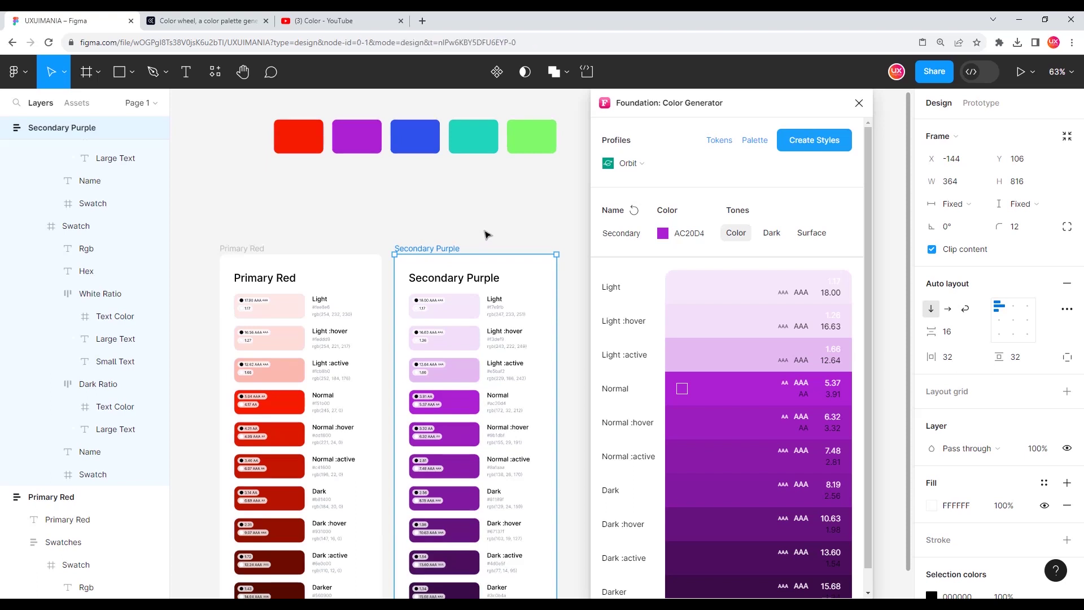
{"action": "left_click", "coordinate": [485, 234]}
{"action": "left_click", "coordinate": [441, 249]}
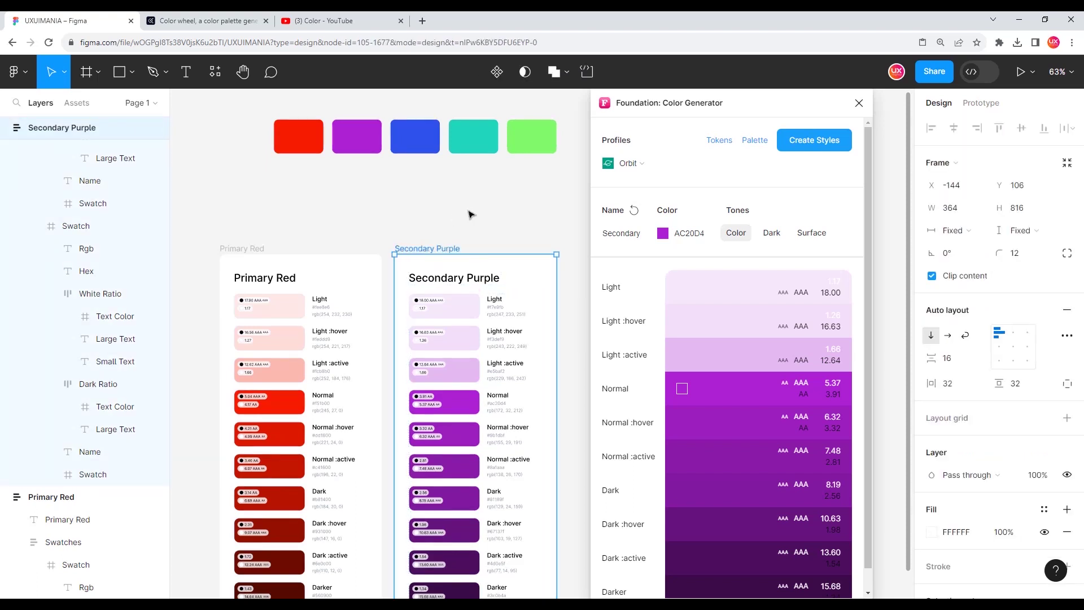
{"action": "scroll", "coordinate": [427, 207], "scroll_direction": "right", "scroll_amount": 2}
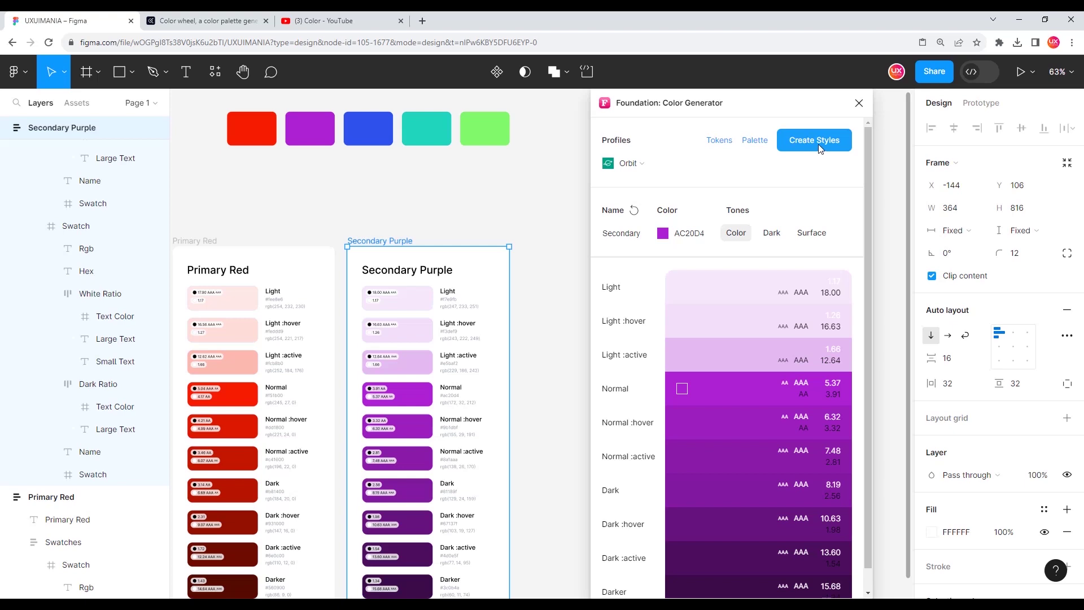
Save the purple tones as ten Secondary Purple colour styles.
{"action": "left_click", "coordinate": [820, 149]}
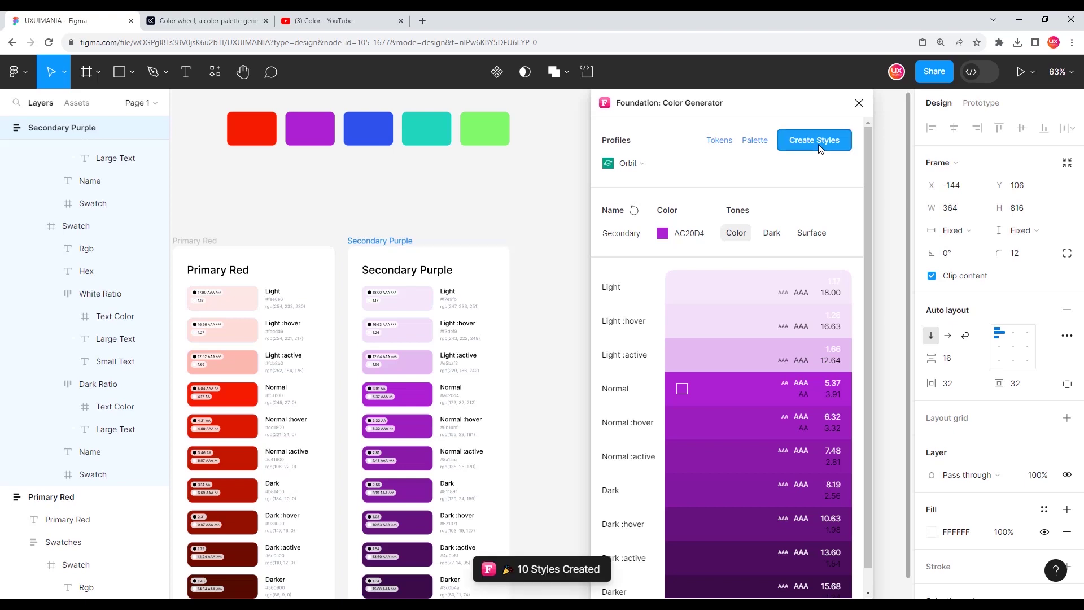
{"action": "scroll", "coordinate": [984, 480], "scroll_direction": "down", "scroll_amount": 3}
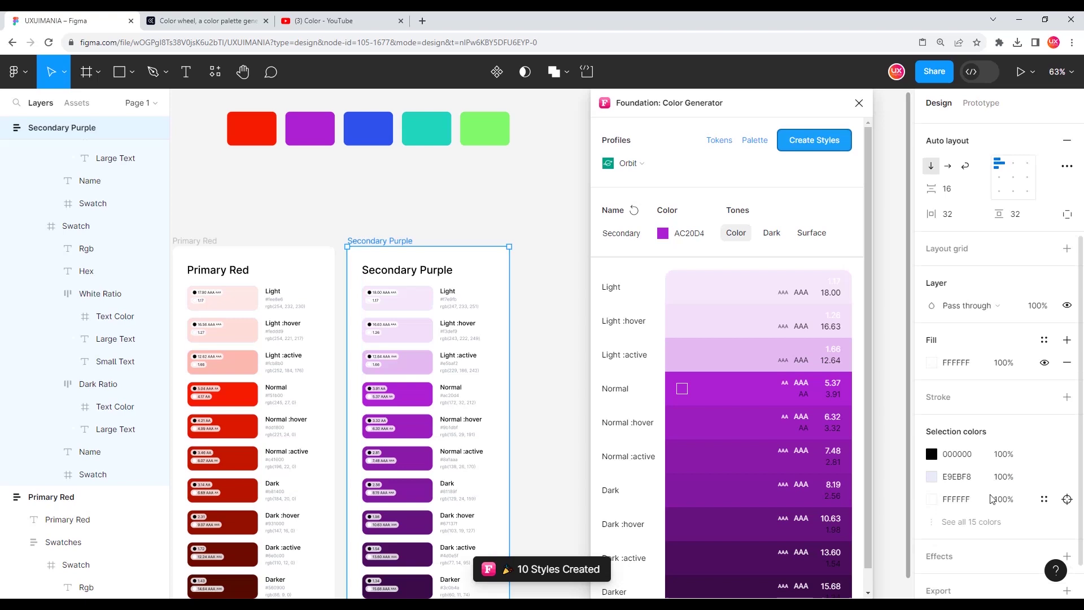
{"action": "scroll", "coordinate": [984, 508], "scroll_direction": "down", "scroll_amount": 2}
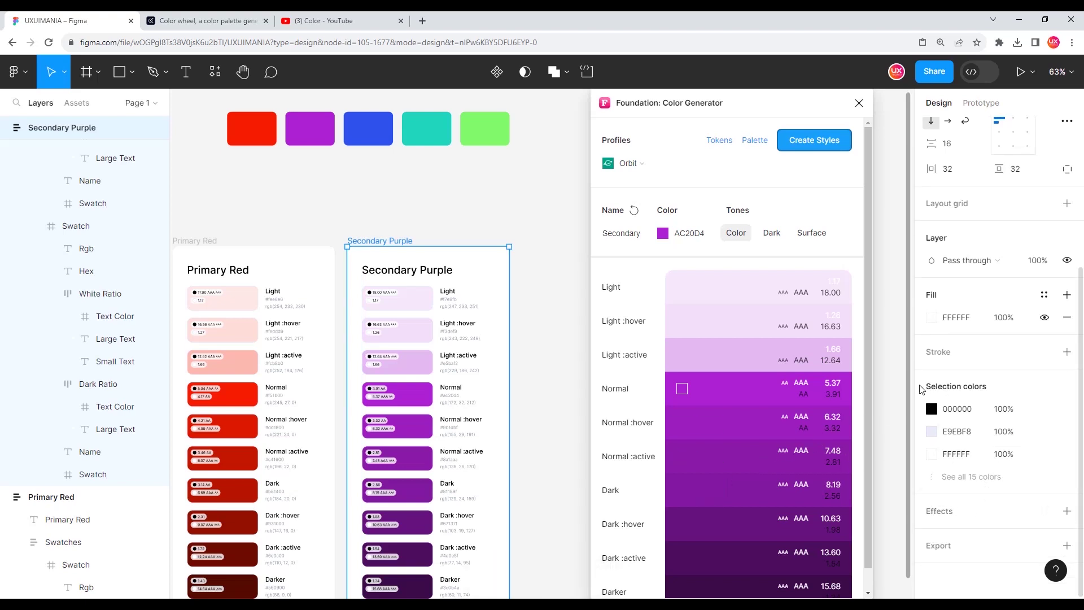
Browse the Fill style picker list to confirm the new Secondary Purple styles under Foundation.
{"action": "left_click", "coordinate": [1043, 294]}
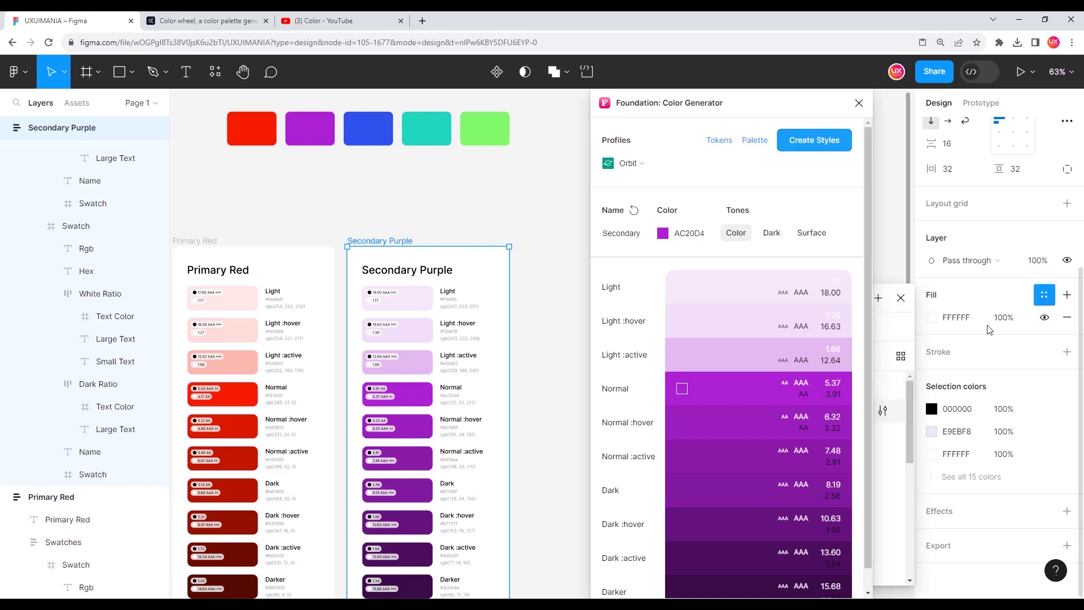
{"action": "mouse_move", "coordinate": [771, 106]}
{"action": "left_mouse_down"}
{"action": "mouse_move", "coordinate": [580, 106]}
{"action": "mouse_move", "coordinate": [639, 106]}
{"action": "left_mouse_up"}
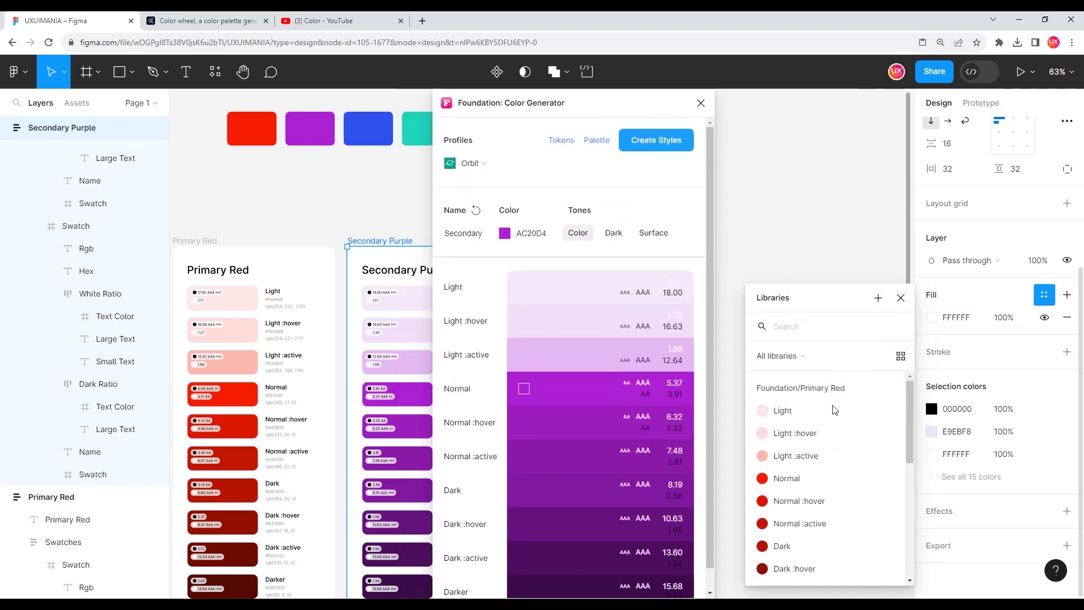
{"action": "scroll", "coordinate": [824, 458], "scroll_direction": "down", "scroll_amount": 5}
{"action": "scroll", "coordinate": [823, 458], "scroll_direction": "down", "scroll_amount": 1}
{"action": "scroll", "coordinate": [824, 469], "scroll_direction": "down", "scroll_amount": 1}
{"action": "scroll", "coordinate": [804, 454], "scroll_direction": "down", "scroll_amount": 1}
{"action": "scroll", "coordinate": [798, 457], "scroll_direction": "down", "scroll_amount": 1}
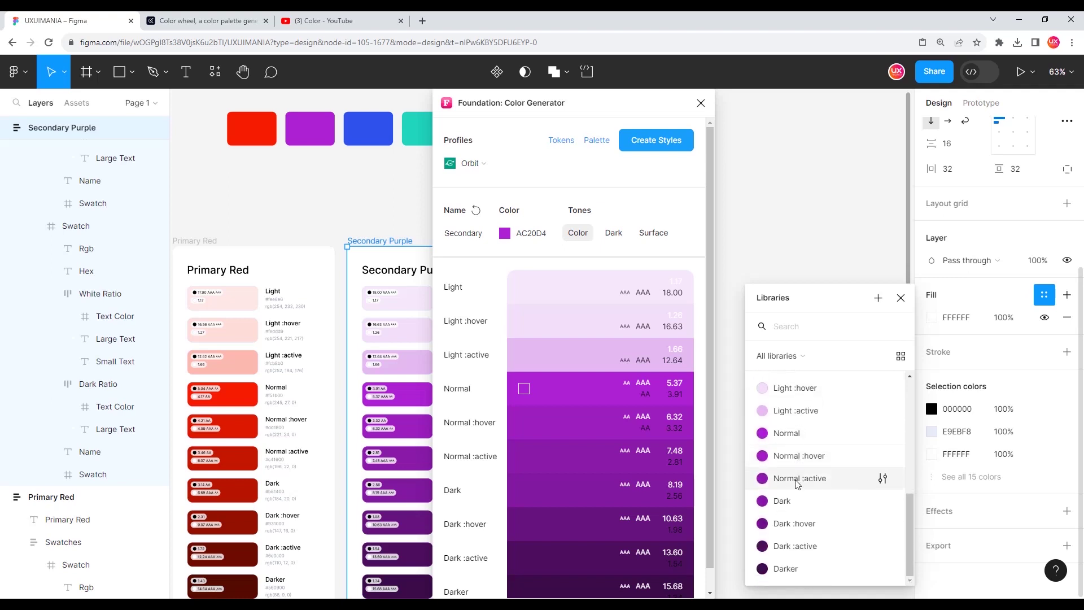
{"action": "scroll", "coordinate": [798, 483], "scroll_direction": "up", "scroll_amount": 3}
{"action": "scroll", "coordinate": [801, 463], "scroll_direction": "up", "scroll_amount": 2}
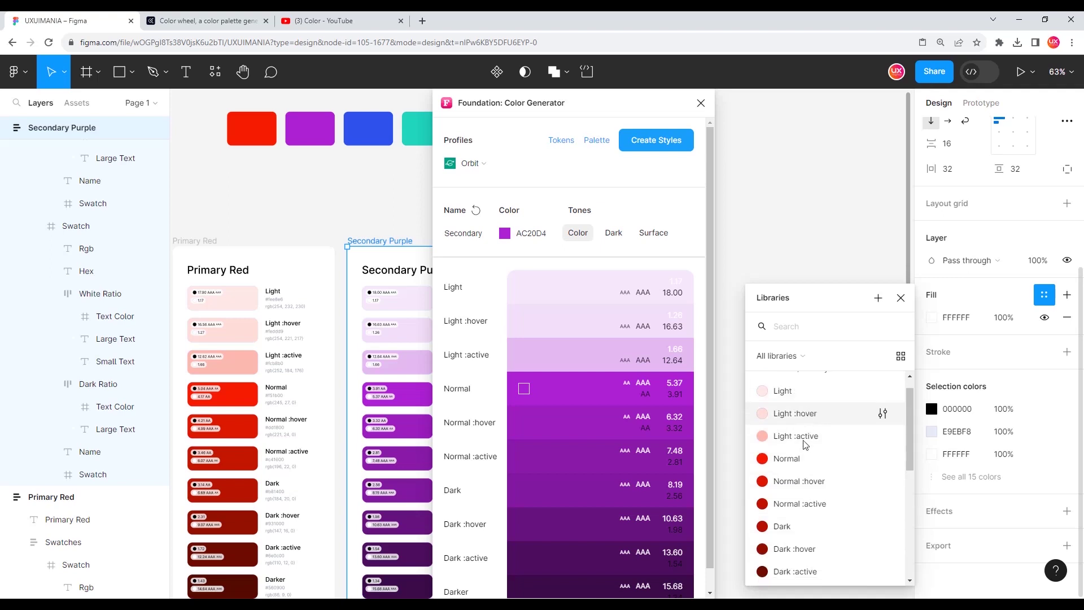
{"action": "scroll", "coordinate": [812, 462], "scroll_direction": "down", "scroll_amount": 3}
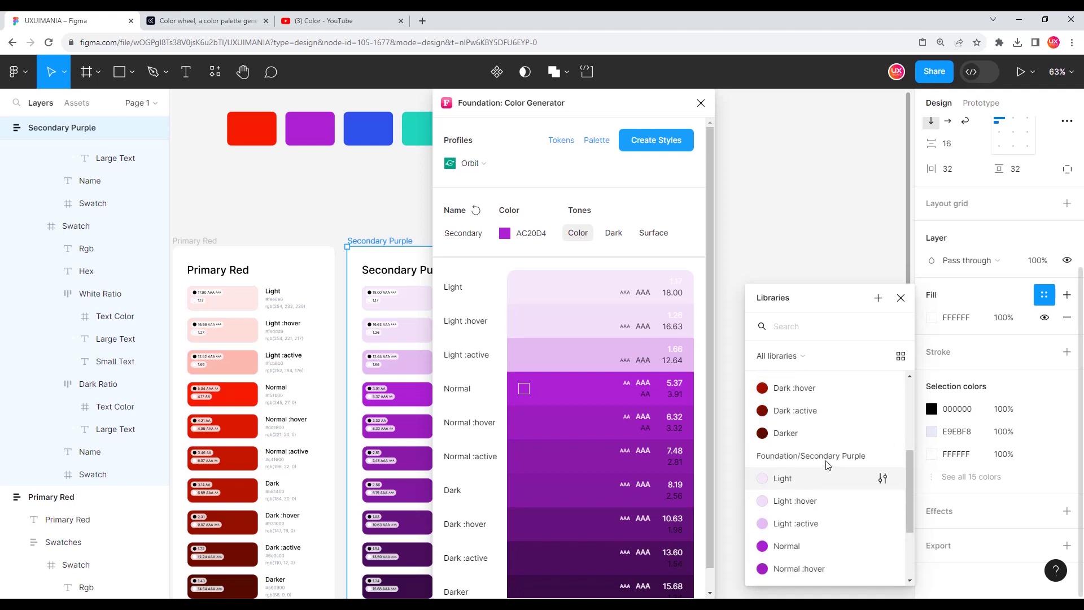
{"action": "scroll", "coordinate": [835, 520], "scroll_direction": "down", "scroll_amount": 1}
{"action": "scroll", "coordinate": [826, 542], "scroll_direction": "up", "scroll_amount": 2}
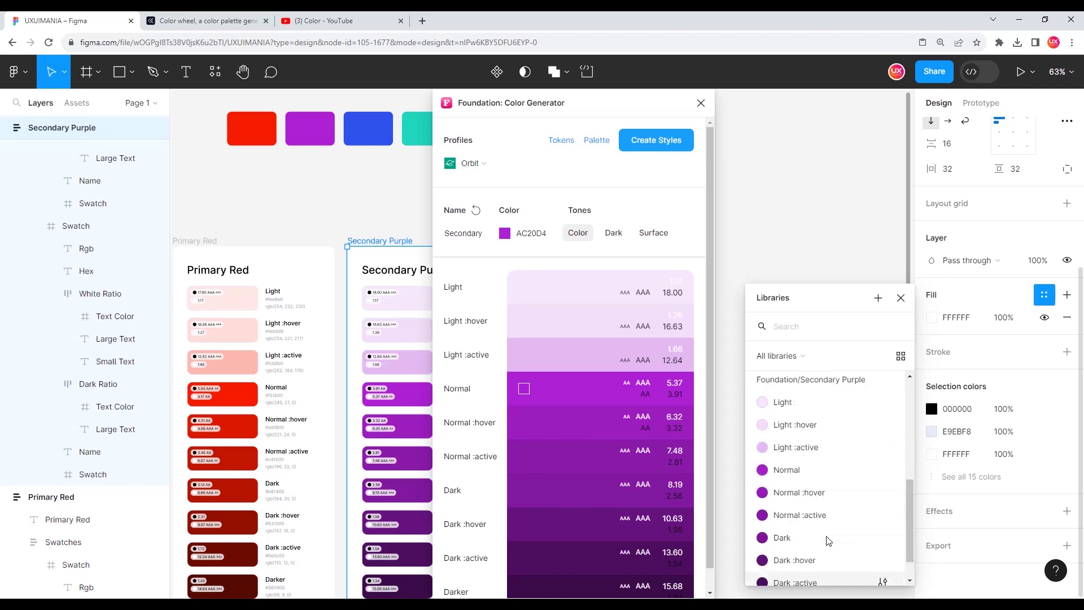
{"action": "scroll", "coordinate": [827, 537], "scroll_direction": "up", "scroll_amount": 3}
{"action": "scroll", "coordinate": [830, 537], "scroll_direction": "up", "scroll_amount": 1}
Close the style list and copy the blue rectangle's fill hex 2F51EB.
{"action": "left_click", "coordinate": [900, 298]}
{"action": "left_click_drag", "start_coordinate": [588, 108], "coordinate": [810, 107]}
{"action": "left_click", "coordinate": [552, 162]}
{"action": "left_click", "coordinate": [368, 129]}
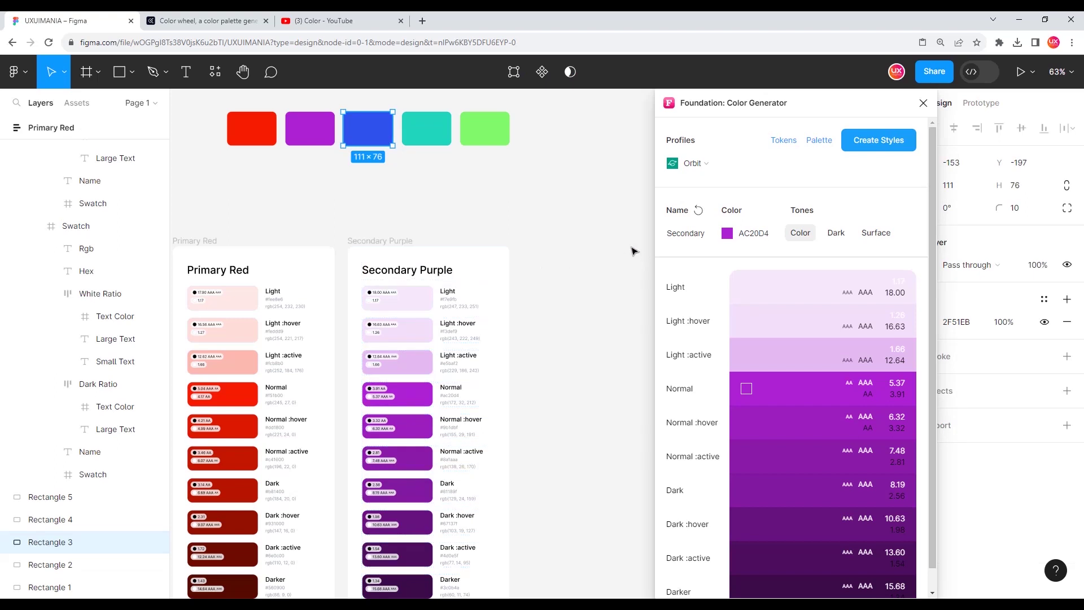
{"action": "left_click_drag", "start_coordinate": [809, 106], "coordinate": [766, 106]}
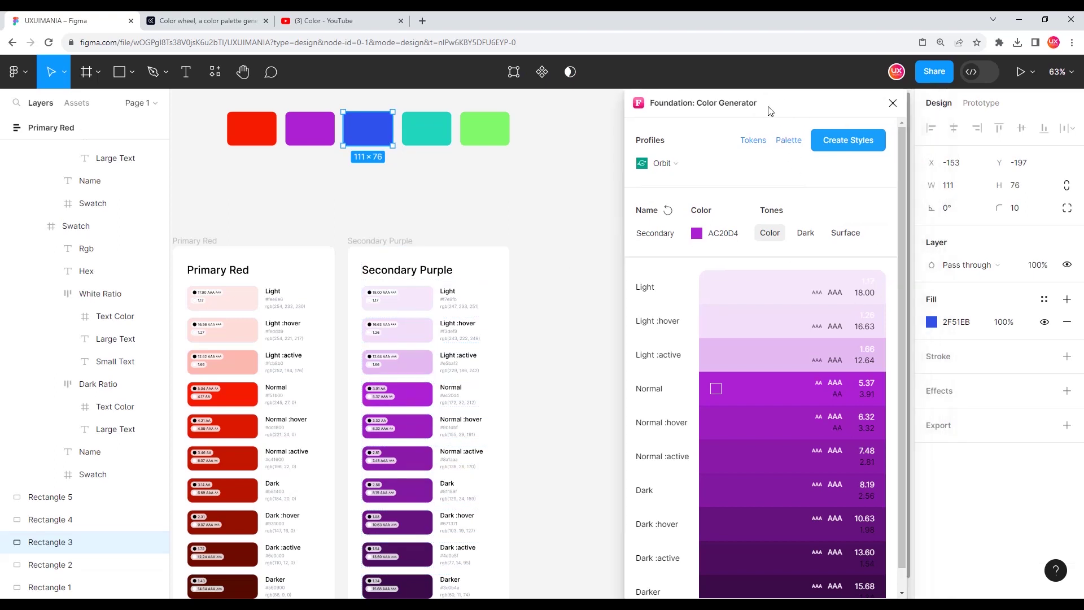
{"action": "left_click", "coordinate": [956, 323]}
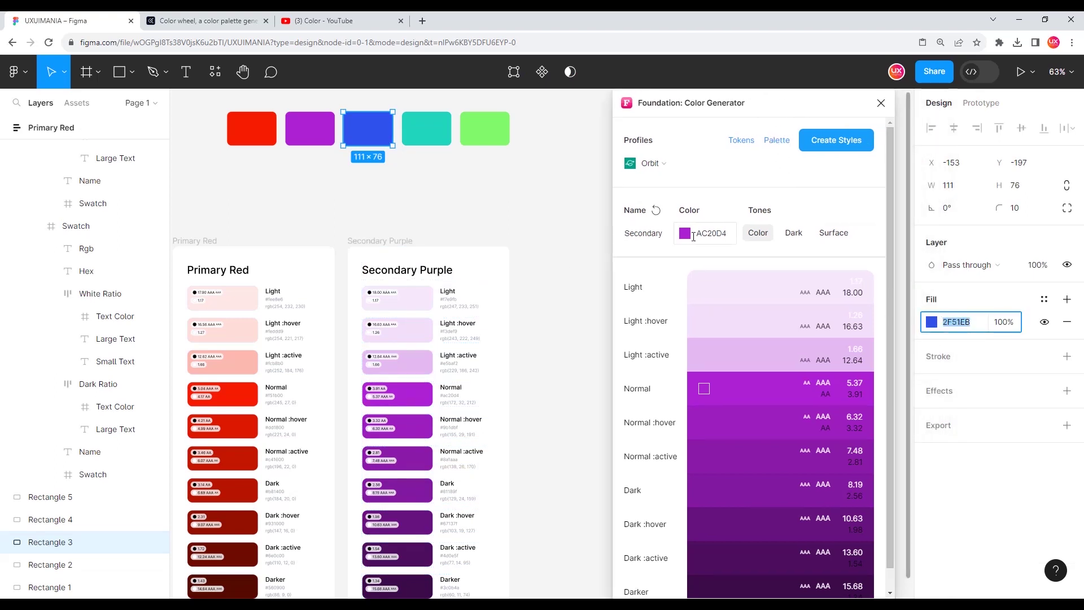
Generate a Blue palette from 2F51EB beside Secondary Purple and save its ten styles.
{"action": "double_click", "coordinate": [652, 235]}
{"action": "type", "text": "Bl"}
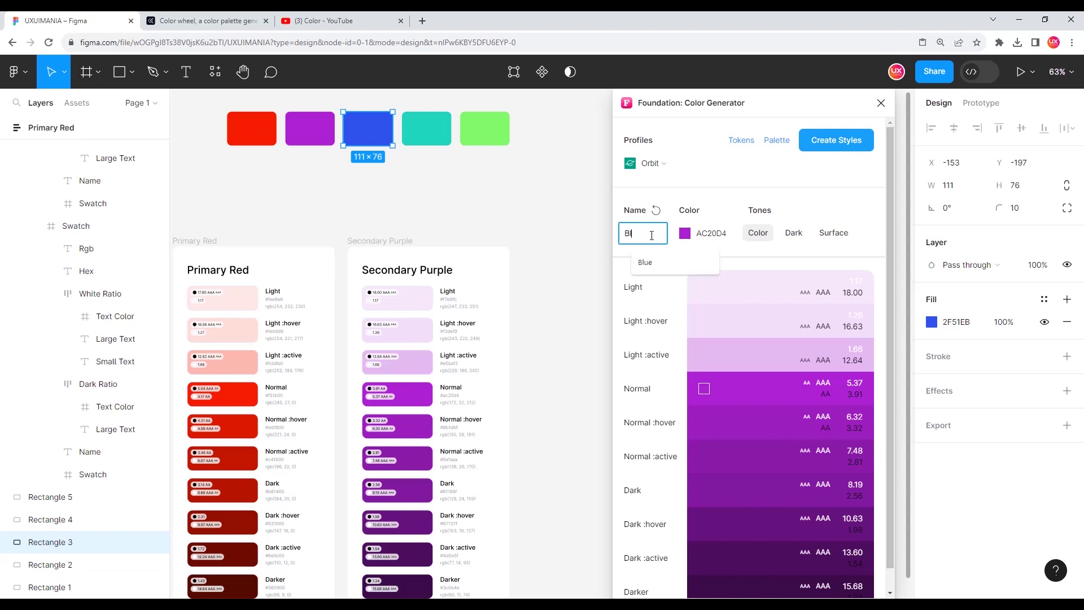
{"action": "type", "text": "ue"}
{"action": "left_click", "coordinate": [710, 233]}
{"action": "type", "text": "2F51EB"}
{"action": "key", "text": "Return"}
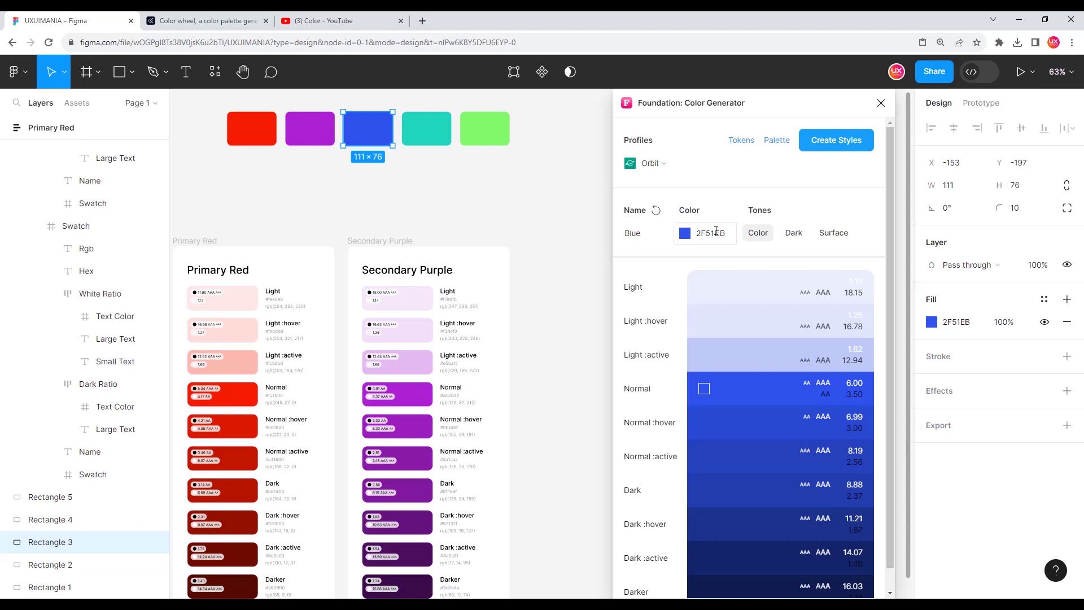
{"action": "left_click", "coordinate": [776, 140]}
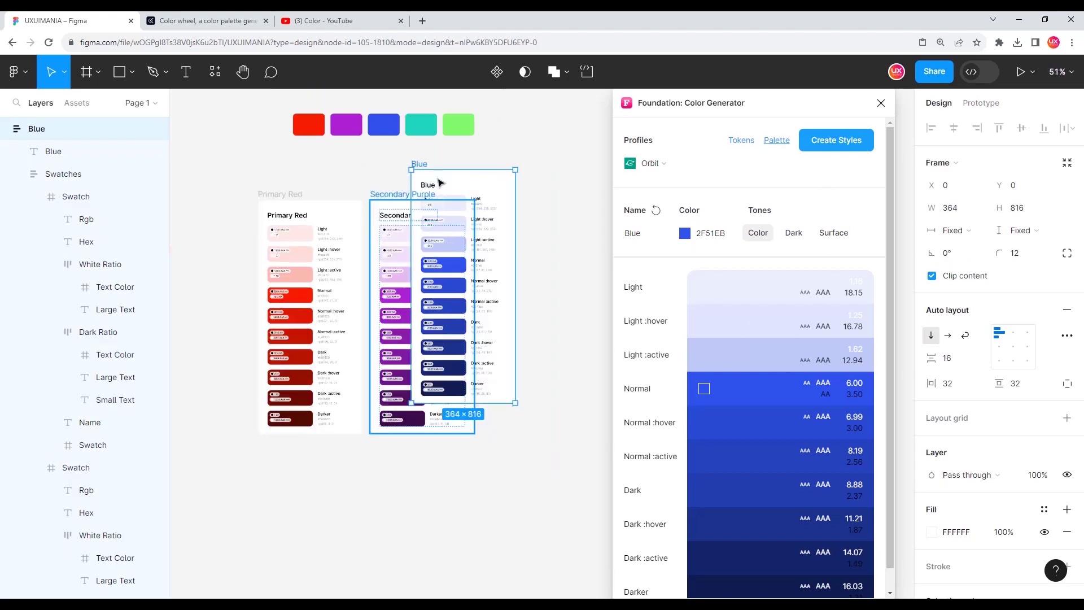
{"action": "left_click_drag", "start_coordinate": [426, 167], "coordinate": [500, 193]}
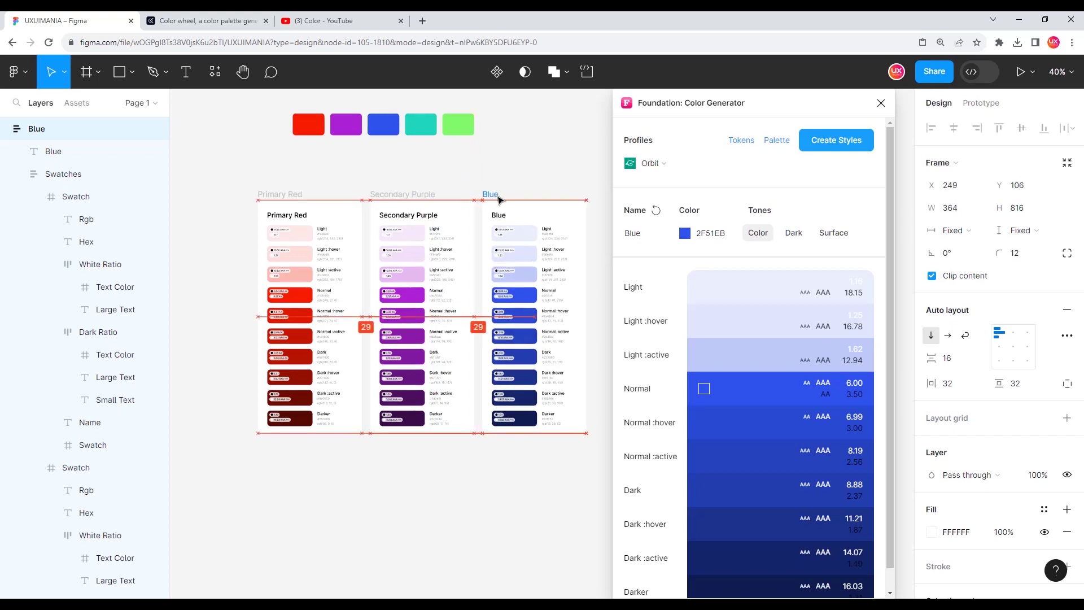
{"action": "left_click", "coordinate": [839, 144]}
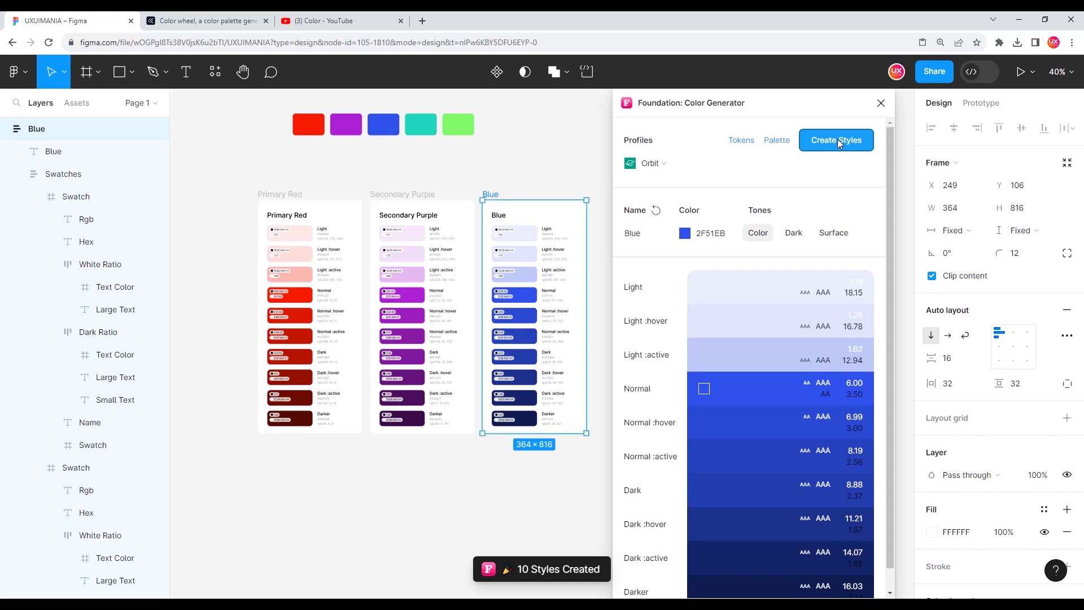
Rename the palette Teal, set base colour 20D4BD from the teal rectangle, and generate its frame.
{"action": "left_click", "coordinate": [450, 146]}
{"action": "left_click", "coordinate": [420, 128]}
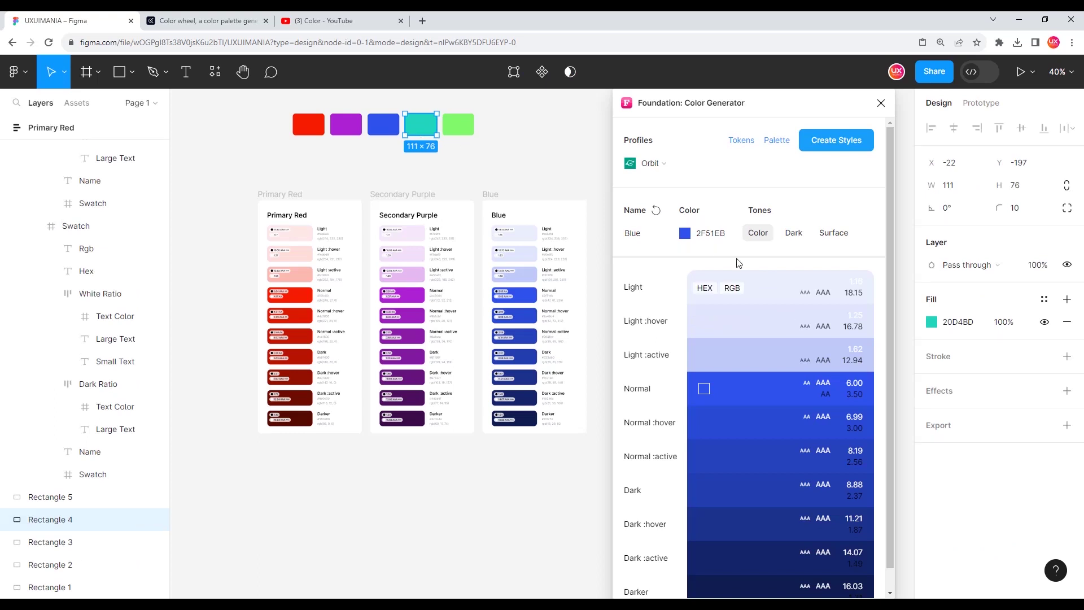
{"action": "left_click", "coordinate": [967, 323]}
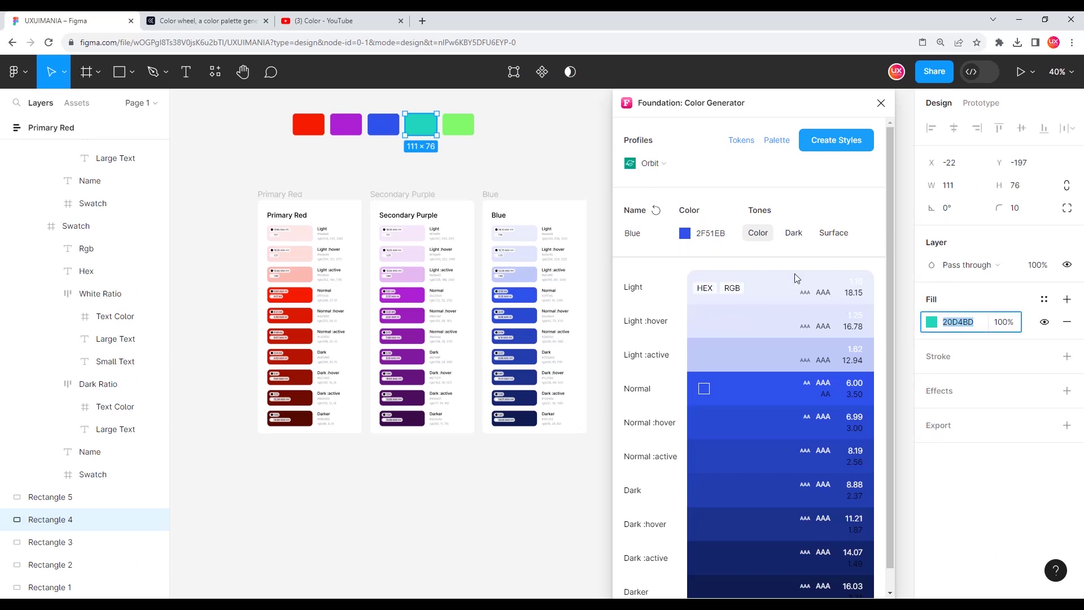
{"action": "left_click", "coordinate": [645, 237]}
{"action": "type", "text": "Teal"}
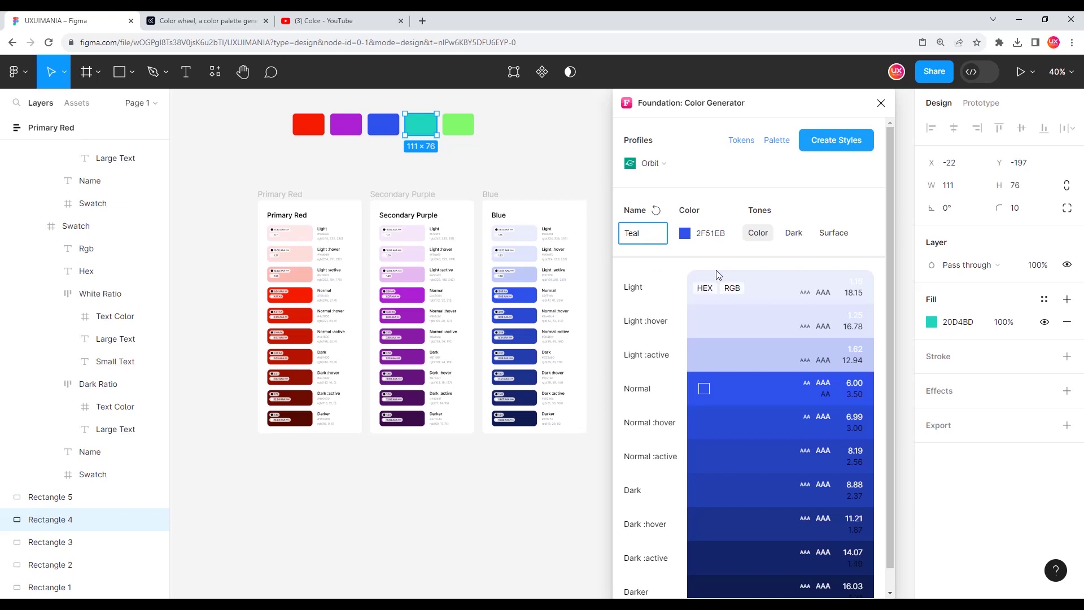
{"action": "left_click", "coordinate": [717, 231]}
{"action": "type", "text": "20D4BD"}
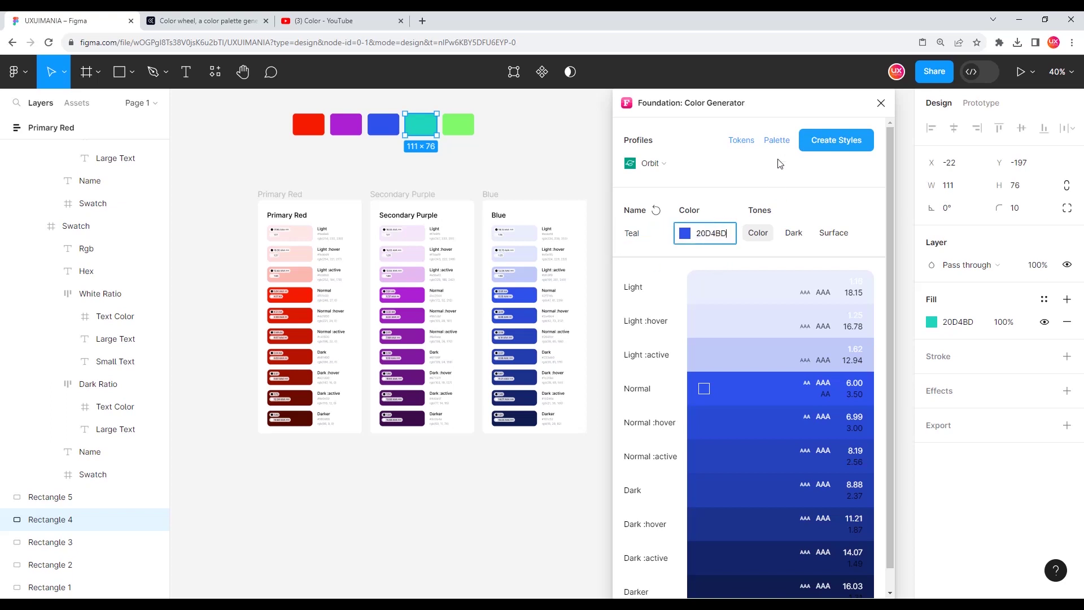
{"action": "key", "text": "Return"}
{"action": "left_click", "coordinate": [777, 140]}
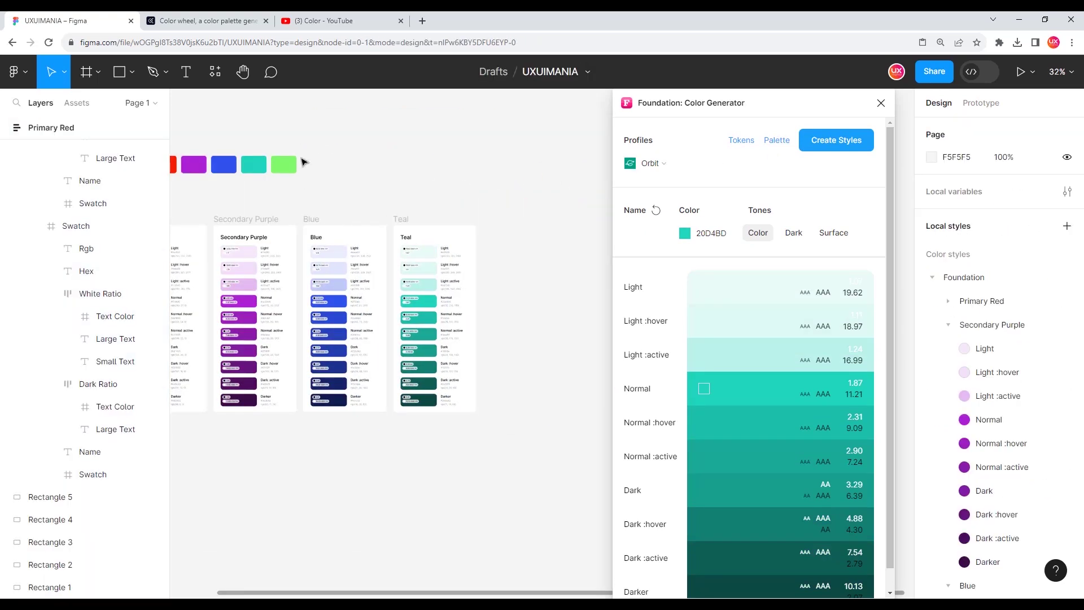
Set the generator palette to Green with base colour 81FA6A from the green rectangle.
{"action": "left_click", "coordinate": [50, 497]}
{"action": "left_click", "coordinate": [956, 322]}
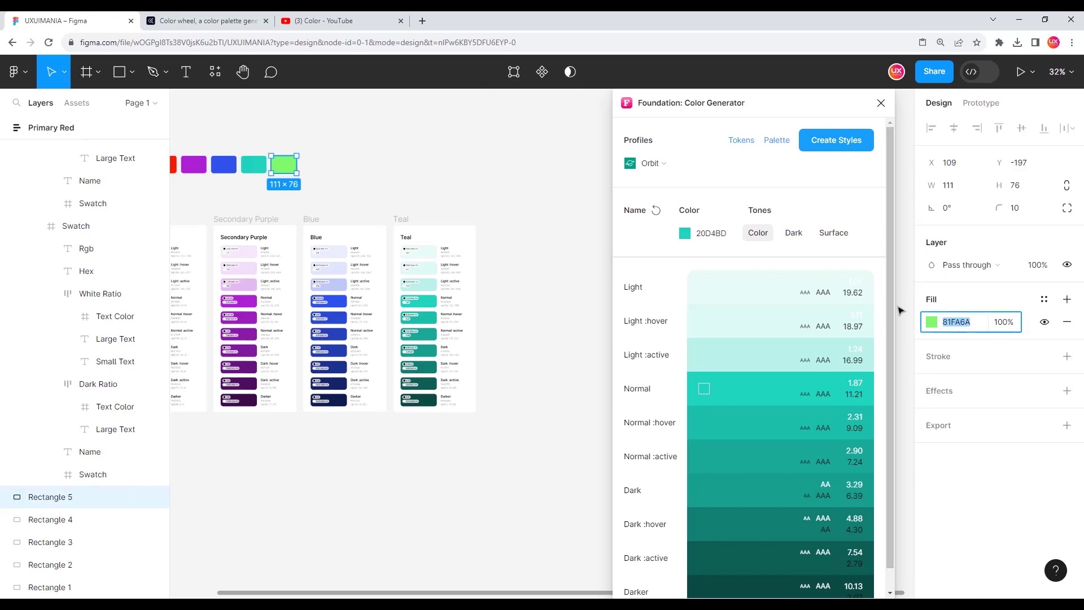
{"action": "left_click", "coordinate": [640, 233]}
{"action": "type", "text": "Green"}
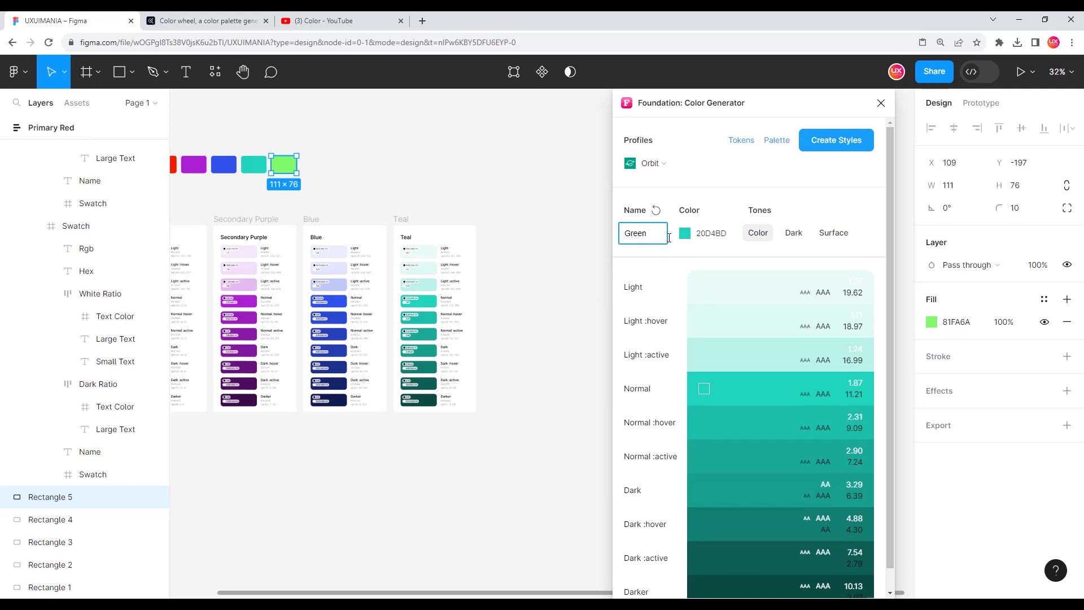
{"action": "key", "text": "Tab"}
{"action": "type", "text": "81FA6A"}
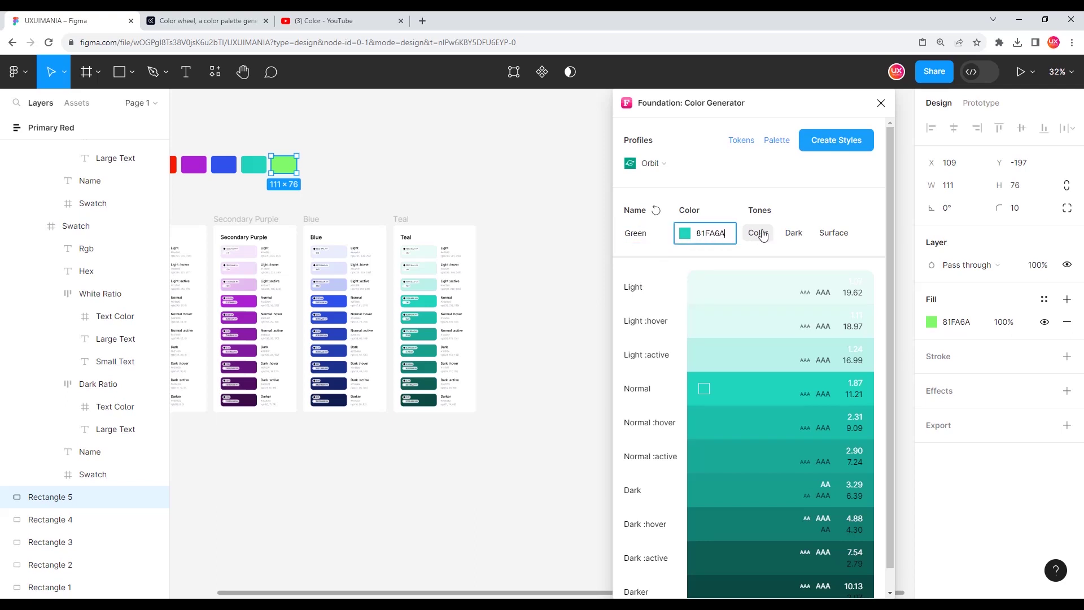
{"action": "left_click", "coordinate": [763, 235]}
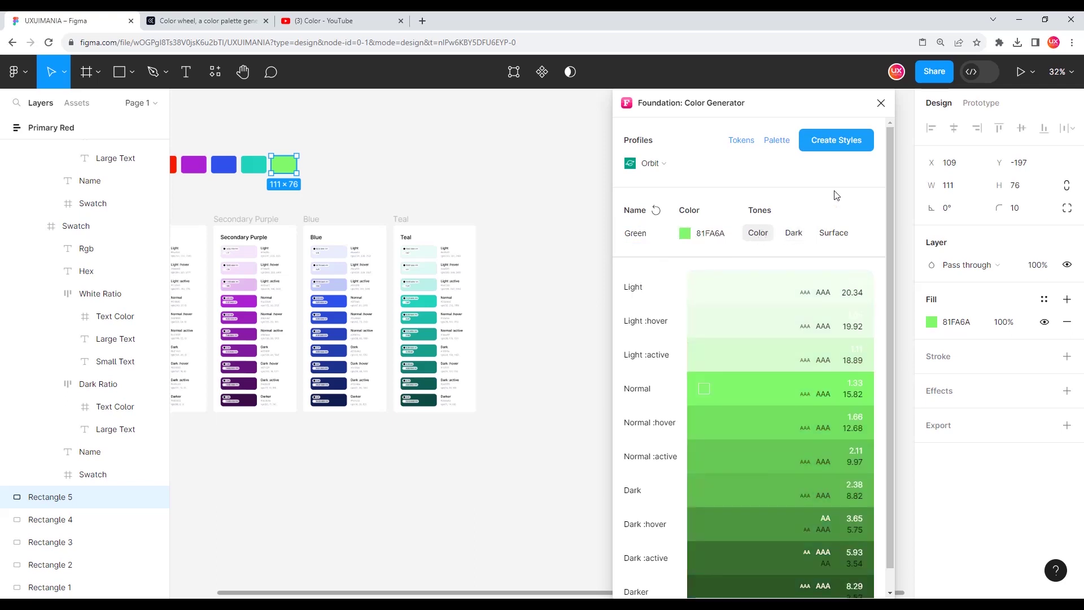
Generate the Green frame, place it right of Teal, and create its ten colour styles.
{"action": "left_click", "coordinate": [782, 142]}
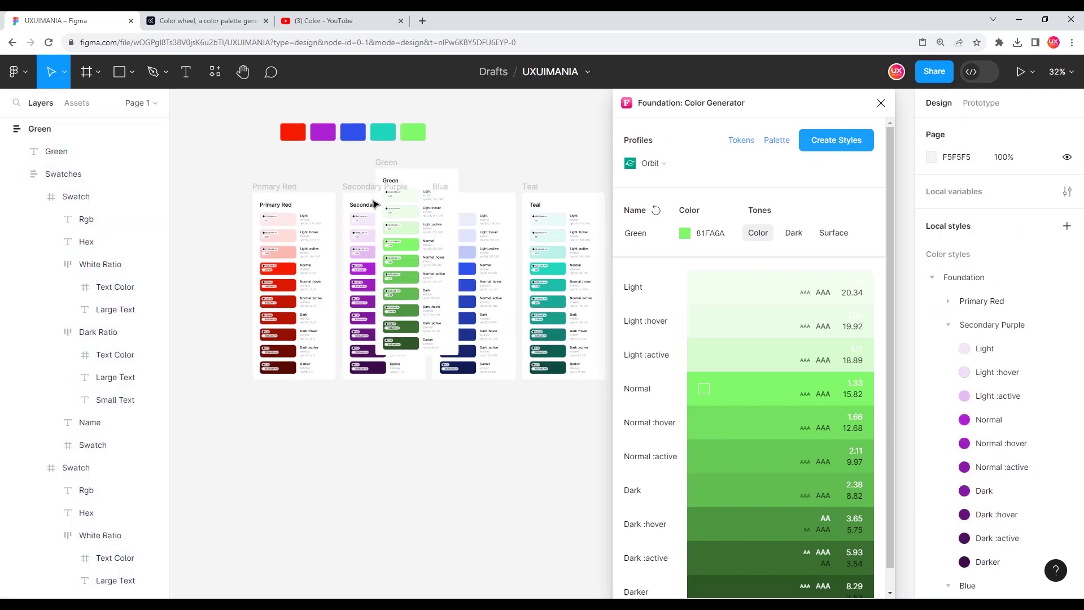
{"action": "left_click_drag", "start_coordinate": [312, 178], "coordinate": [543, 204]}
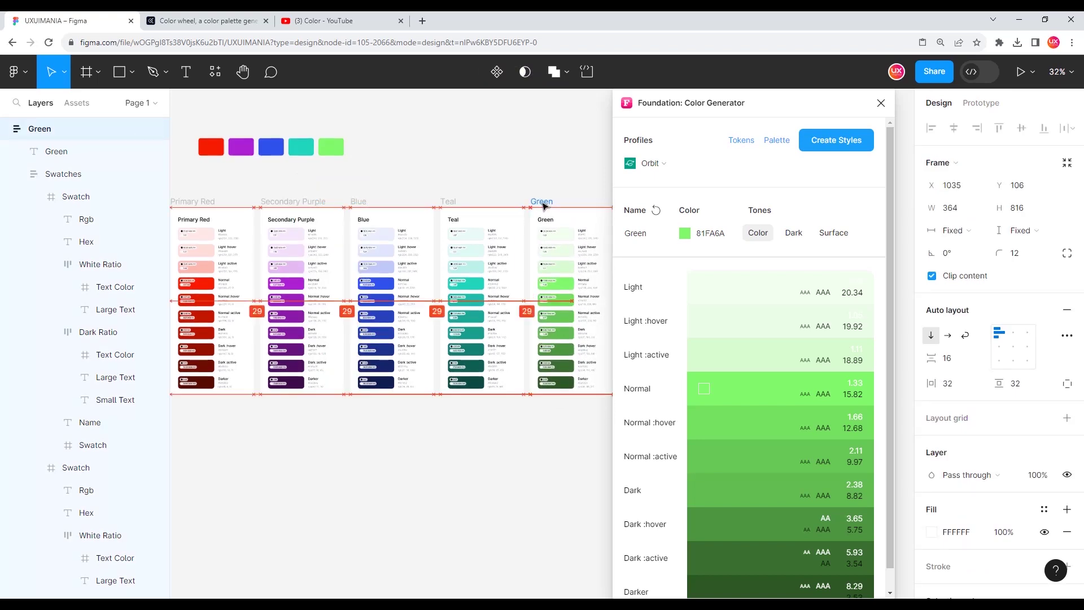
{"action": "left_click", "coordinate": [830, 148]}
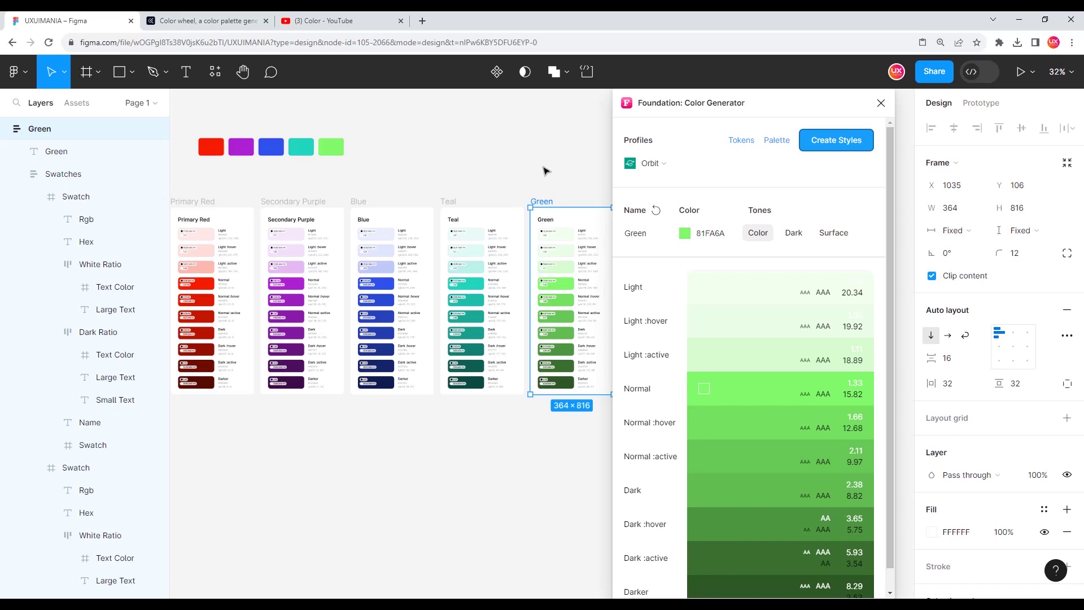
Close the colour generator and realign the five colour rectangles above the palette frames.
{"action": "left_click", "coordinate": [880, 105]}
{"action": "left_click", "coordinate": [611, 148]}
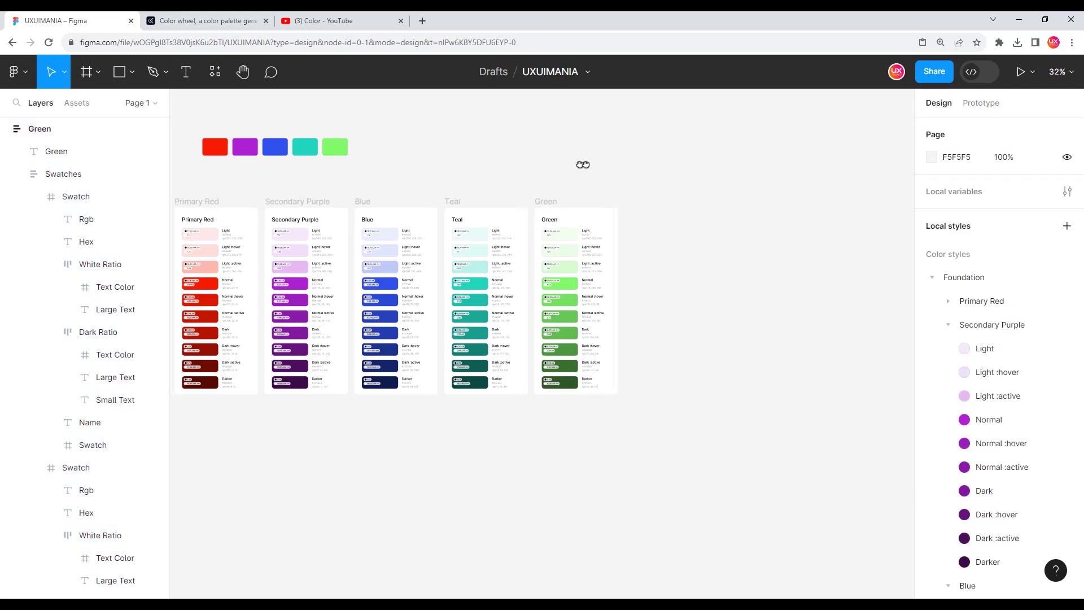
{"action": "left_click_drag", "start_coordinate": [581, 165], "coordinate": [599, 163]}
{"action": "mouse_move", "coordinate": [310, 120]}
{"action": "left_mouse_down"}
{"action": "mouse_move", "coordinate": [457, 169]}
{"action": "mouse_move", "coordinate": [399, 161]}
{"action": "left_mouse_up"}
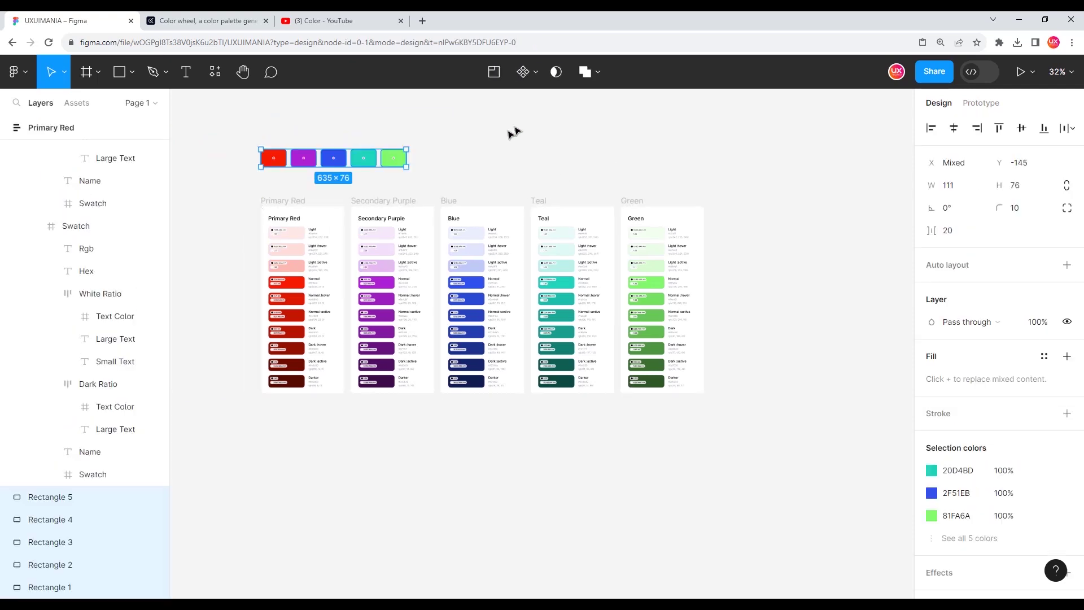
{"action": "left_click", "coordinate": [434, 177]}
{"action": "left_click_drag", "start_coordinate": [251, 181], "coordinate": [761, 411]}
{"action": "left_click", "coordinate": [816, 385]}
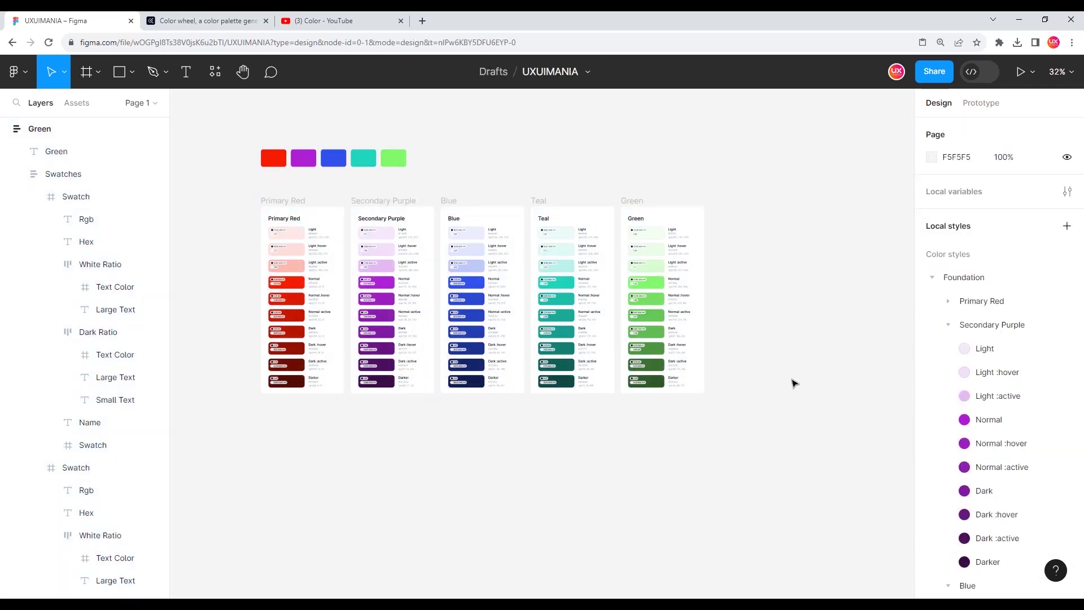
{"action": "scroll", "coordinate": [559, 315], "scroll_direction": "up", "scroll_amount": 5}
{"action": "scroll", "coordinate": [568, 315], "scroll_direction": "up", "scroll_amount": 3}
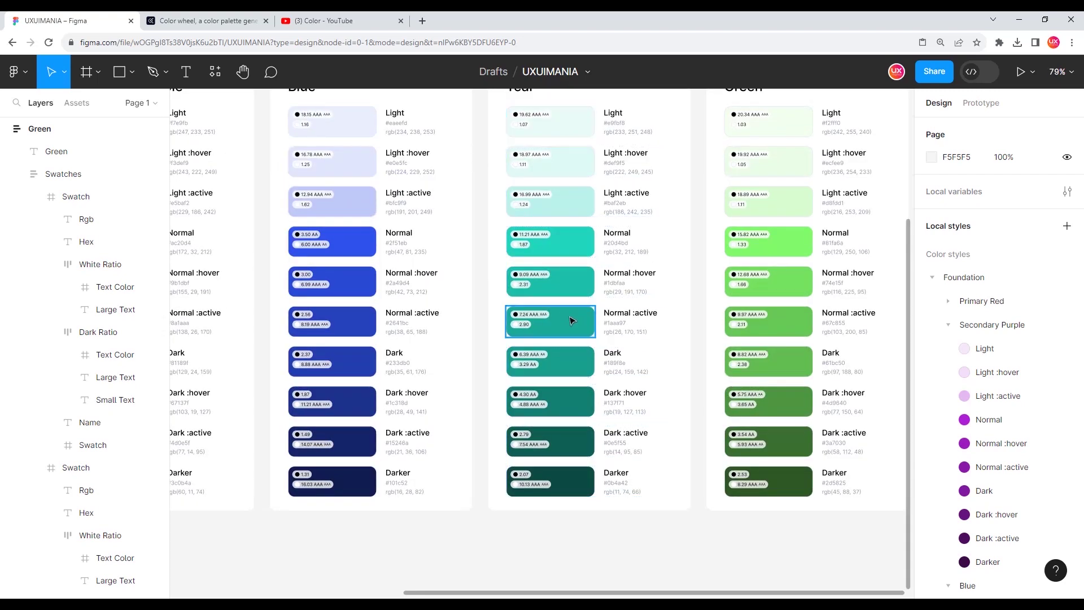
{"action": "scroll", "coordinate": [571, 320], "scroll_direction": "down", "scroll_amount": 5}
Expand and collapse the Primary Red, Secondary Purple, Blue, Teal and Green style groups to inspect them.
{"action": "left_click_drag", "start_coordinate": [563, 147], "coordinate": [625, 193]}
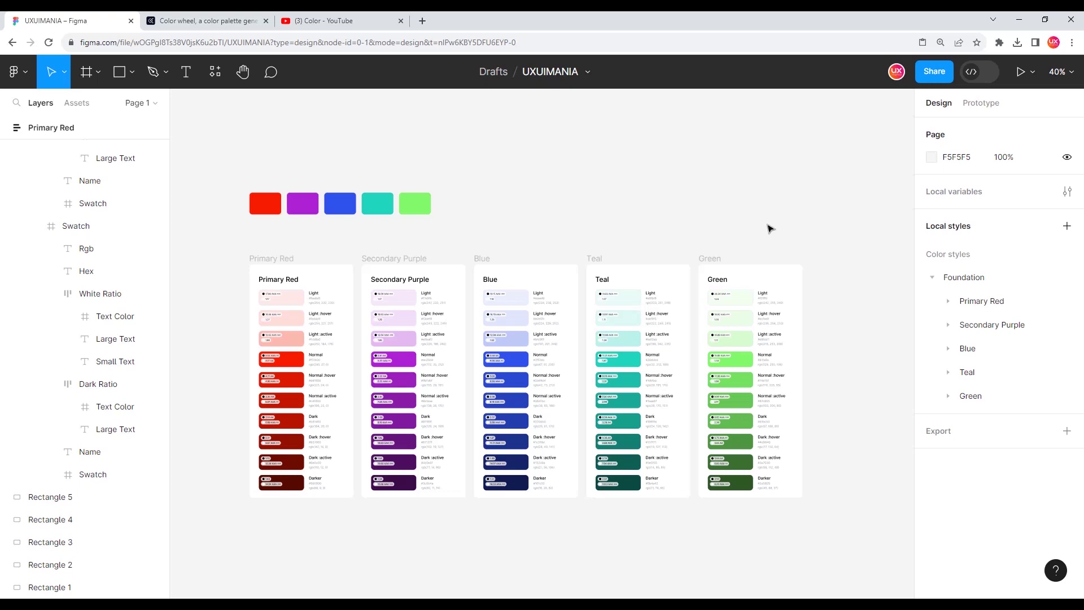
{"action": "mouse_move", "coordinate": [981, 300]}
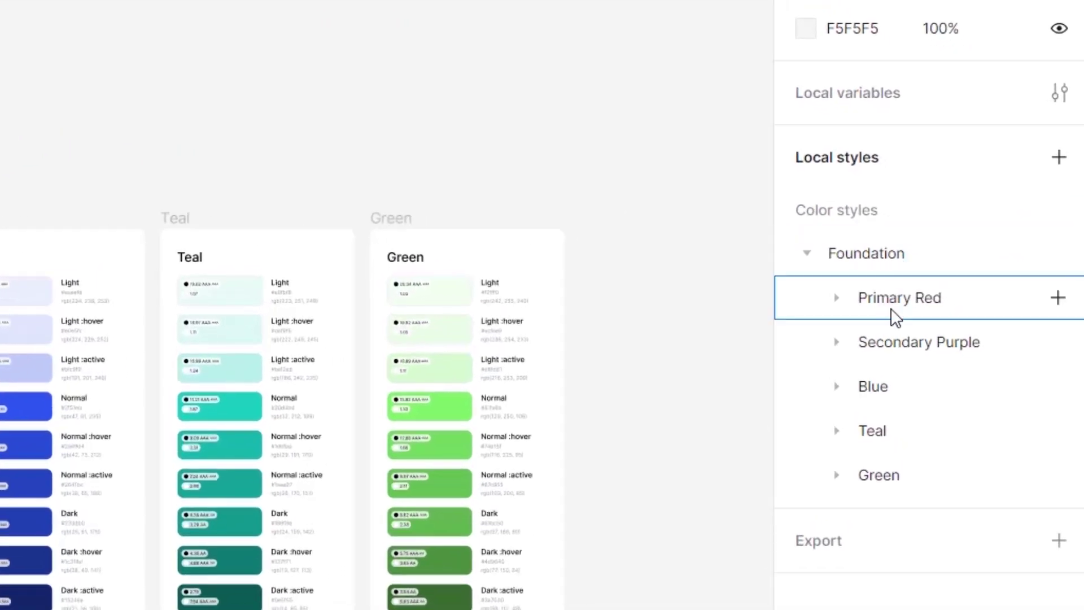
{"action": "left_click", "coordinate": [837, 298]}
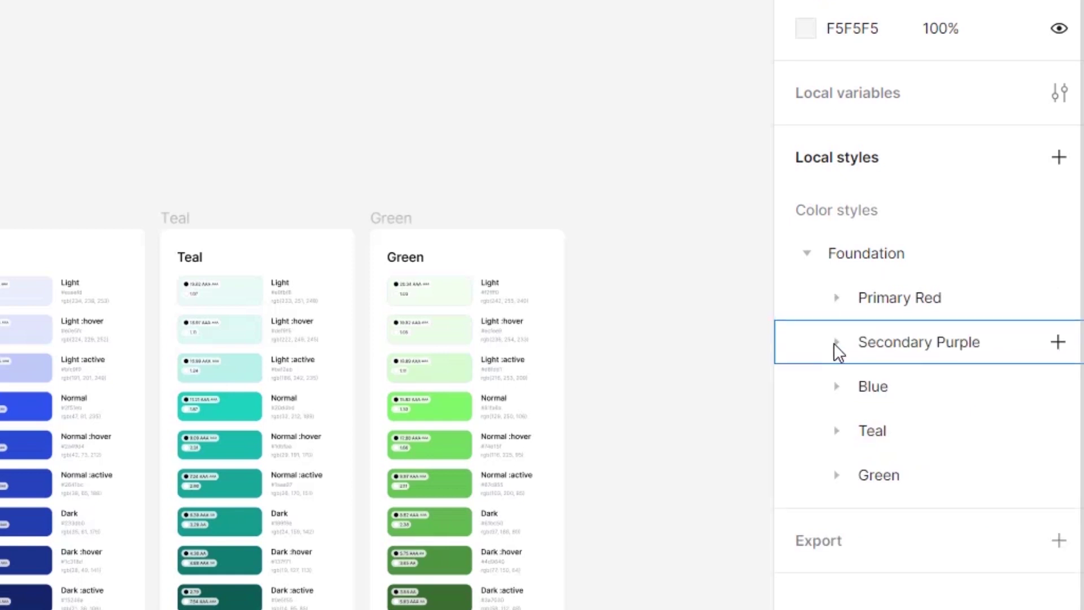
{"action": "left_click", "coordinate": [835, 344]}
{"action": "left_click", "coordinate": [842, 349]}
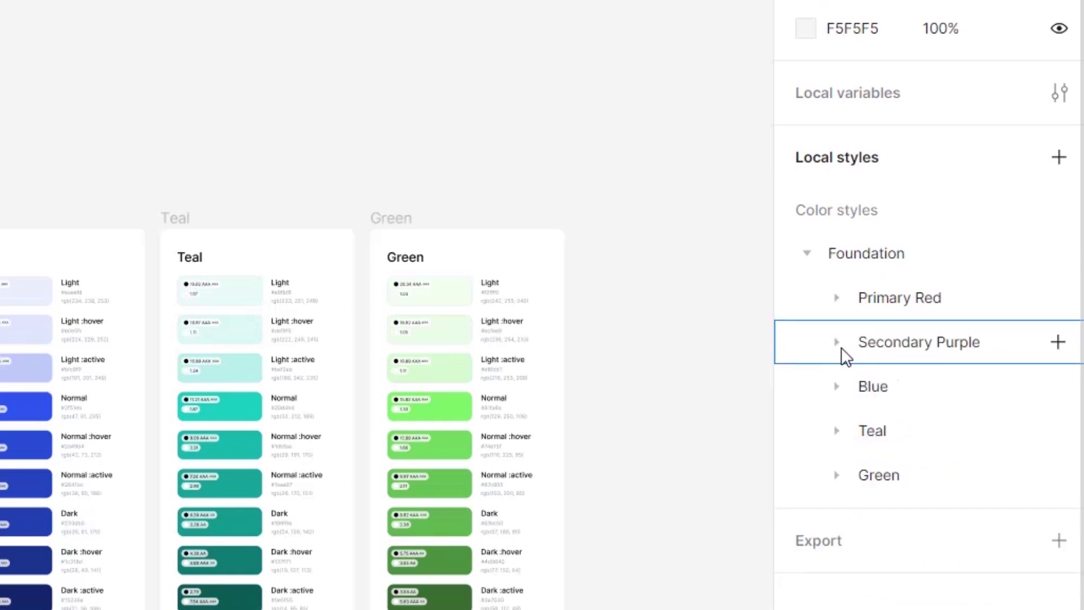
{"action": "left_click", "coordinate": [837, 386]}
{"action": "scroll", "coordinate": [847, 338], "scroll_direction": "down", "scroll_amount": 4}
{"action": "left_click", "coordinate": [840, 167]}
{"action": "left_click", "coordinate": [844, 204]}
{"action": "left_click", "coordinate": [836, 248]}
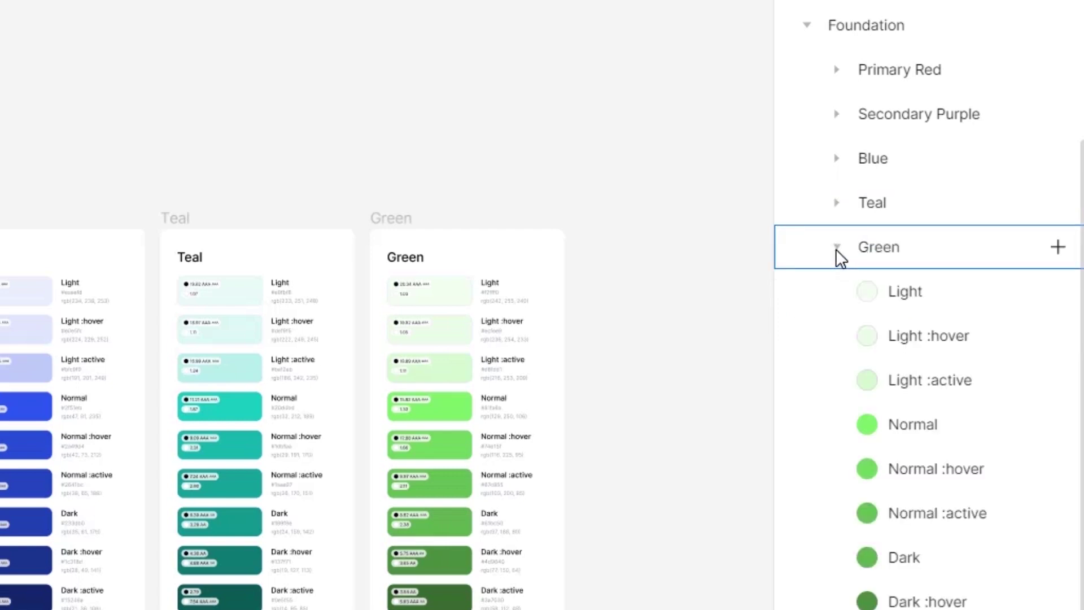
{"action": "left_click", "coordinate": [836, 249]}
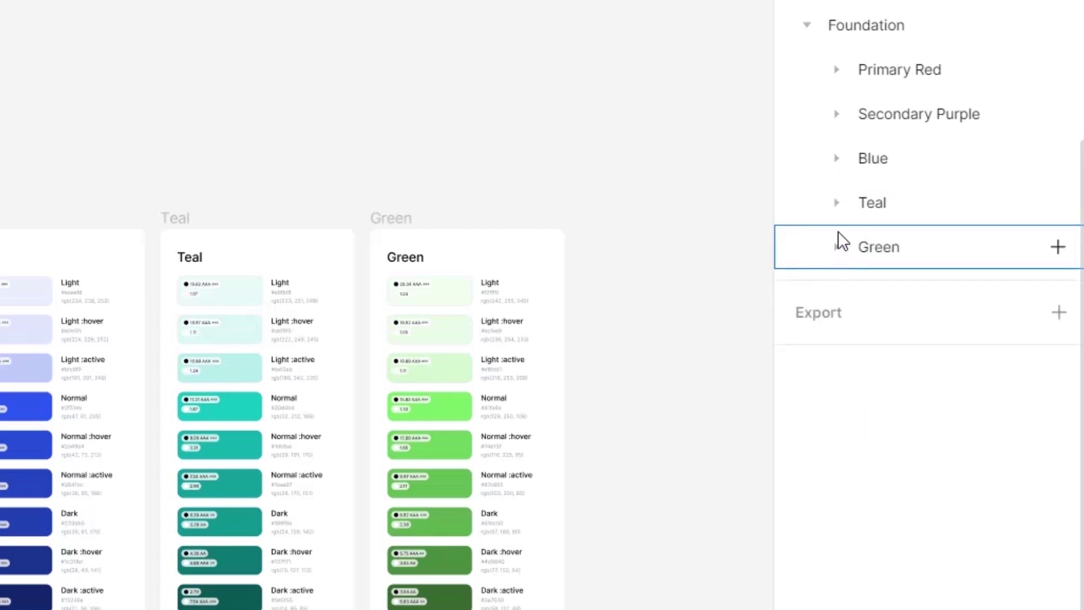
Select all five style groups and drag them above Foundation as top-level groups.
{"action": "left_click", "coordinate": [920, 79]}
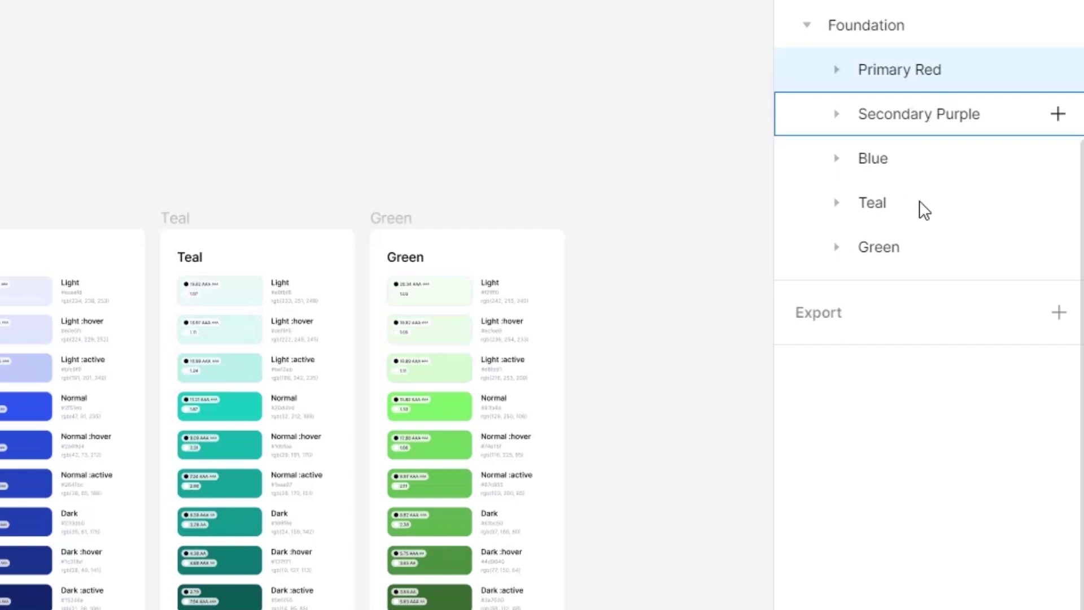
{"action": "left_click", "coordinate": [902, 248], "text": "shift"}
{"action": "scroll", "coordinate": [899, 186], "scroll_direction": "up", "scroll_amount": 2}
{"action": "scroll", "coordinate": [896, 177], "scroll_direction": "up", "scroll_amount": 1}
{"action": "mouse_move", "coordinate": [886, 170]}
{"action": "left_mouse_down"}
{"action": "mouse_move", "coordinate": [854, 122]}
{"action": "mouse_move", "coordinate": [863, 125]}
{"action": "left_mouse_up"}
{"action": "left_click", "coordinate": [841, 86]}
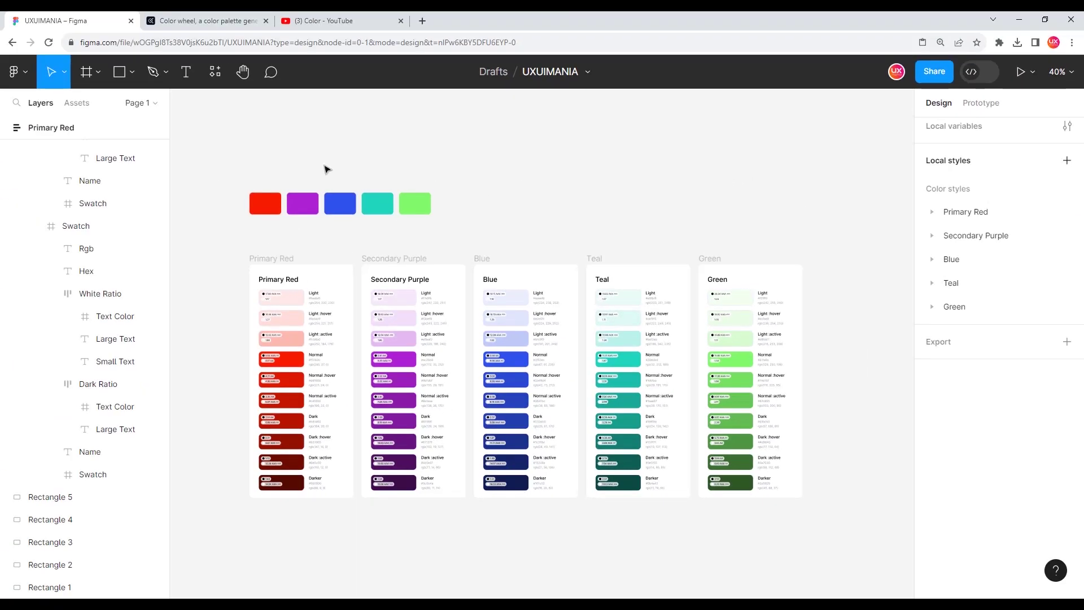
{"action": "mouse_move", "coordinate": [226, 174]}
{"action": "left_mouse_down"}
{"action": "mouse_move", "coordinate": [246, 193]}
{"action": "mouse_move", "coordinate": [476, 235]}
{"action": "left_mouse_up"}
Add a text layer reading 'Sample' to the right of the Green palette.
{"action": "key", "text": "Escape"}
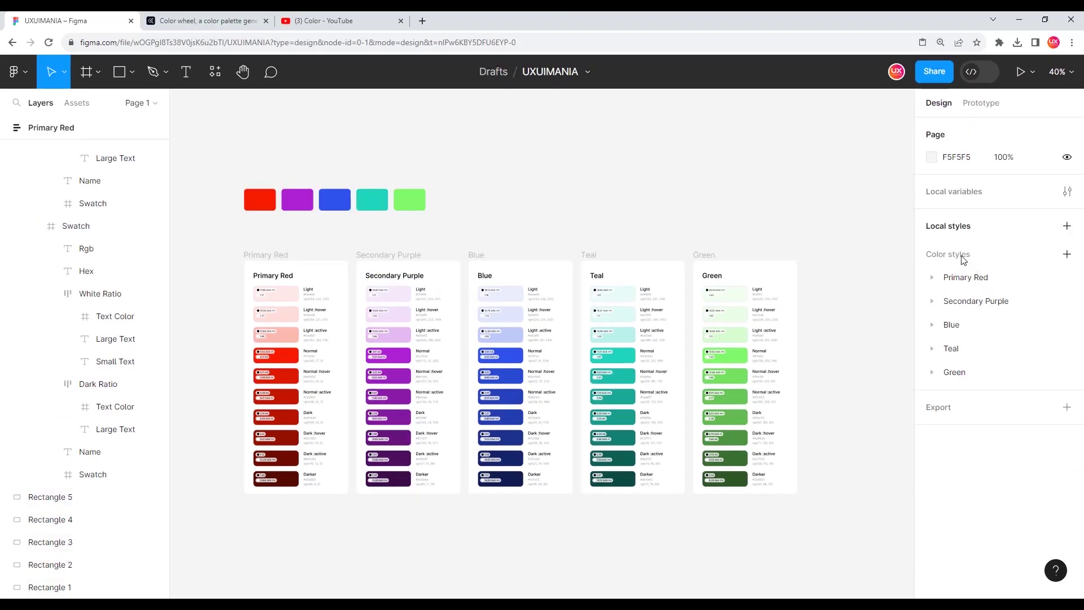
{"action": "left_click_drag", "start_coordinate": [834, 285], "coordinate": [694, 286]}
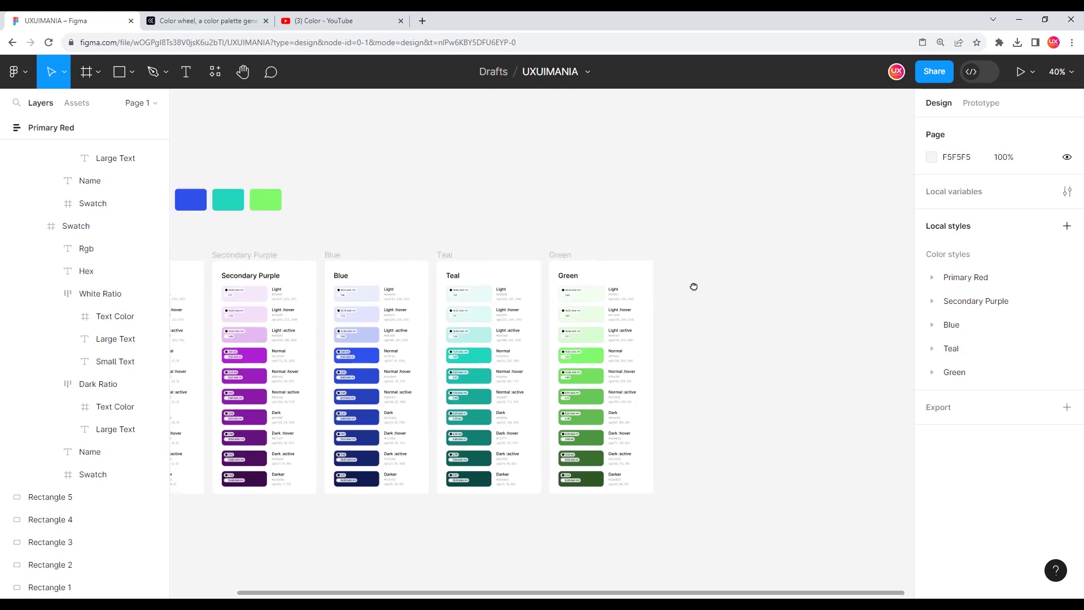
{"action": "key", "text": "t"}
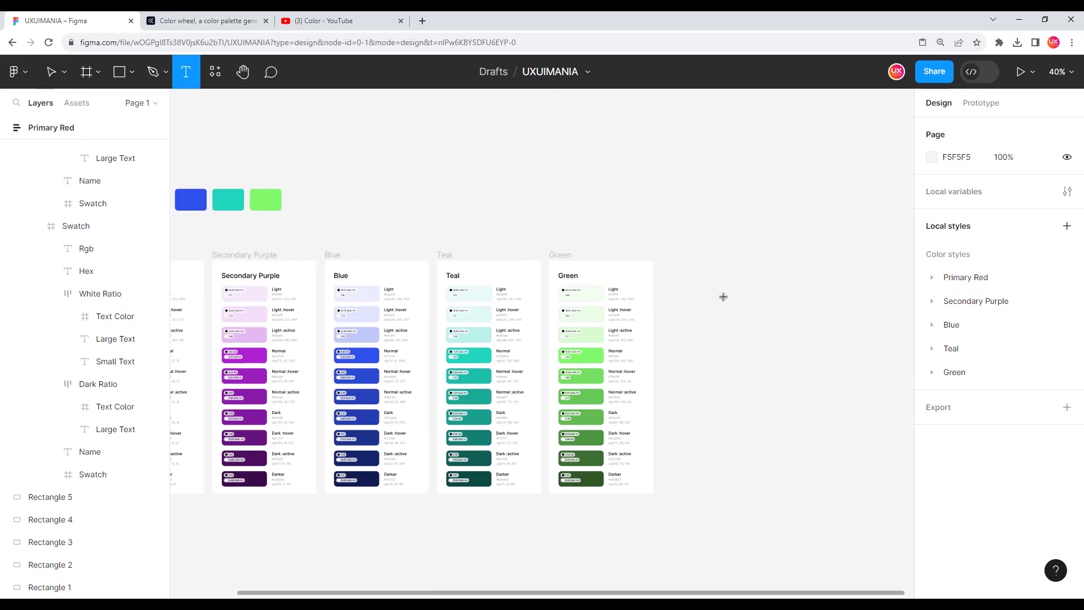
{"action": "left_click", "coordinate": [722, 295]}
{"action": "type", "text": "aample"}
{"action": "key", "text": "ctrl+a"}
Set the Sample text's font size to 50 and zoom in on it.
{"action": "left_click", "coordinate": [1014, 345]}
{"action": "type", "text": "50"}
{"action": "key", "text": "Return"}
{"action": "key", "text": "shift+2"}
{"action": "key", "text": "Escape"}
{"action": "left_click", "coordinate": [629, 331]}
{"action": "scroll", "coordinate": [957, 444], "scroll_direction": "down", "scroll_amount": 2}
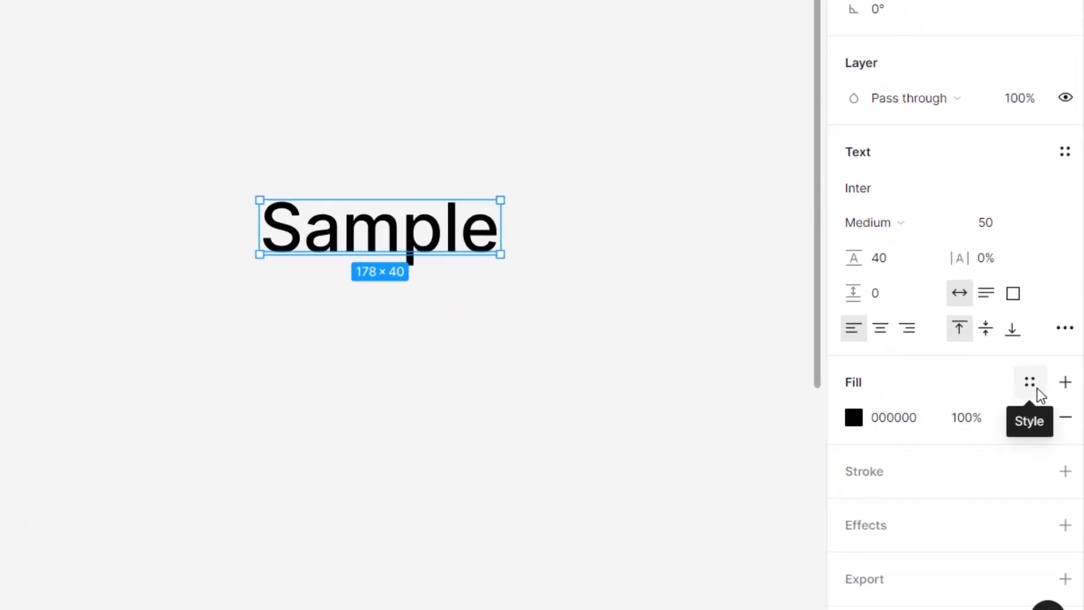
Replace the Sample text's black fill with the Teal/Normal colour style, then reselect it to confirm.
{"action": "left_click", "coordinate": [1036, 393]}
{"action": "scroll", "coordinate": [722, 399], "scroll_direction": "down", "scroll_amount": 1}
{"action": "scroll", "coordinate": [559, 363], "scroll_direction": "up", "scroll_amount": 2}
{"action": "scroll", "coordinate": [547, 366], "scroll_direction": "down", "scroll_amount": 4}
{"action": "scroll", "coordinate": [507, 368], "scroll_direction": "down", "scroll_amount": 4}
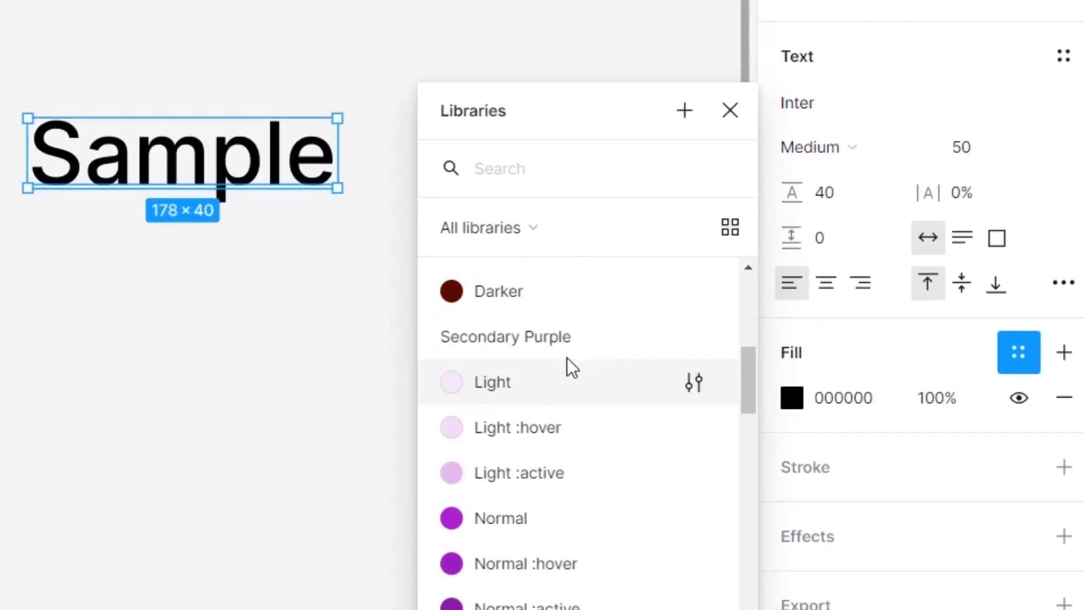
{"action": "scroll", "coordinate": [553, 389], "scroll_direction": "down", "scroll_amount": 5}
{"action": "scroll", "coordinate": [513, 406], "scroll_direction": "down", "scroll_amount": 3}
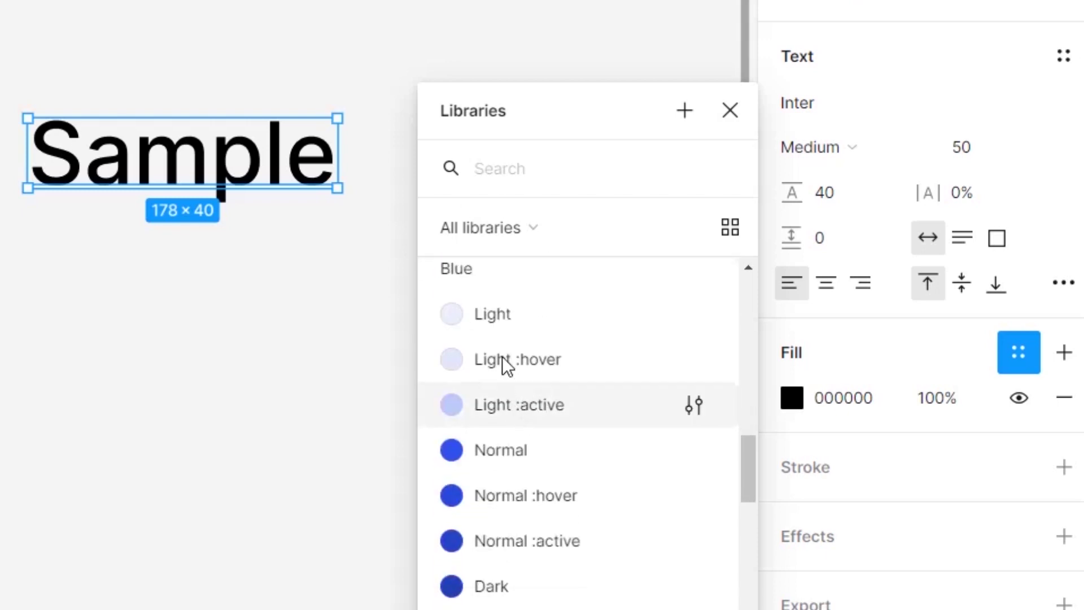
{"action": "scroll", "coordinate": [497, 380], "scroll_direction": "down", "scroll_amount": 5}
{"action": "scroll", "coordinate": [515, 412], "scroll_direction": "down", "scroll_amount": 5}
{"action": "scroll", "coordinate": [515, 410], "scroll_direction": "down", "scroll_amount": 3}
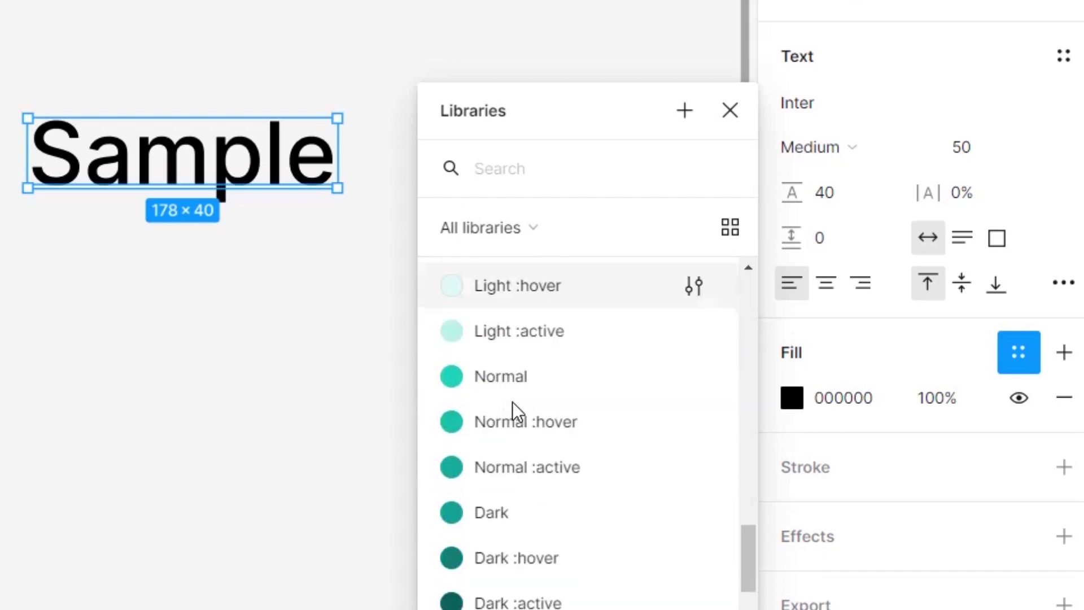
{"action": "scroll", "coordinate": [515, 410], "scroll_direction": "down", "scroll_amount": 2}
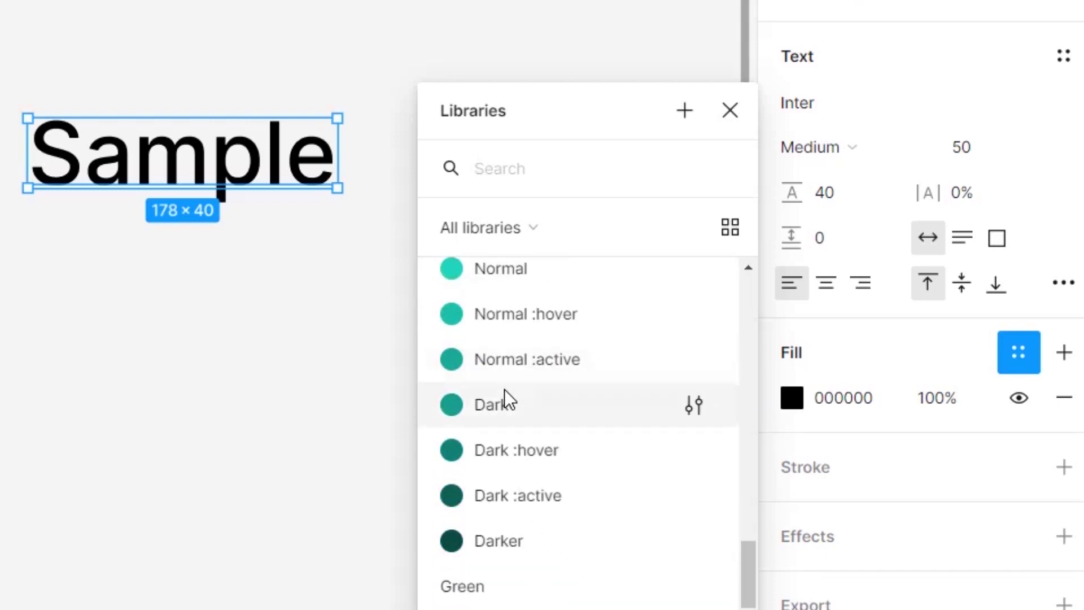
{"action": "scroll", "coordinate": [513, 294], "scroll_direction": "up", "scroll_amount": 1}
{"action": "left_click", "coordinate": [513, 297]}
{"action": "left_click", "coordinate": [361, 316]}
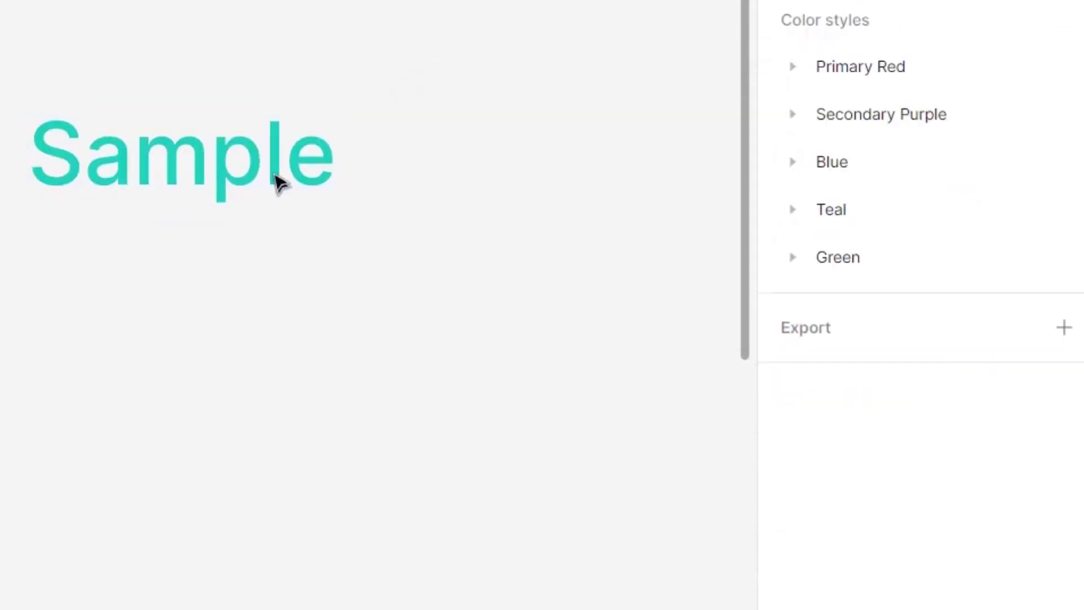
{"action": "left_click", "coordinate": [278, 182]}
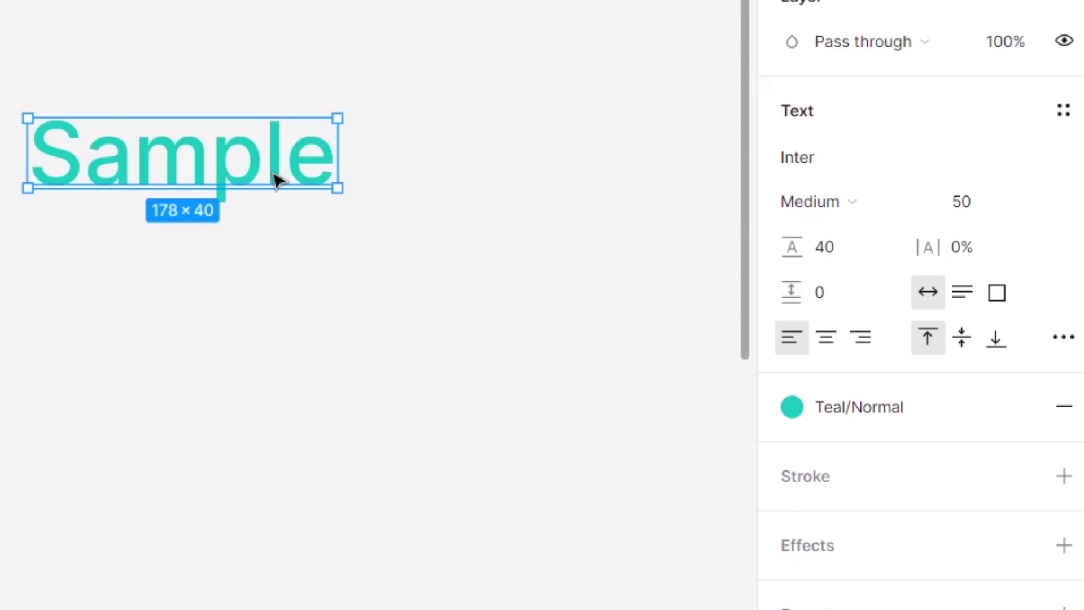
{"action": "mouse_move", "coordinate": [880, 407]}
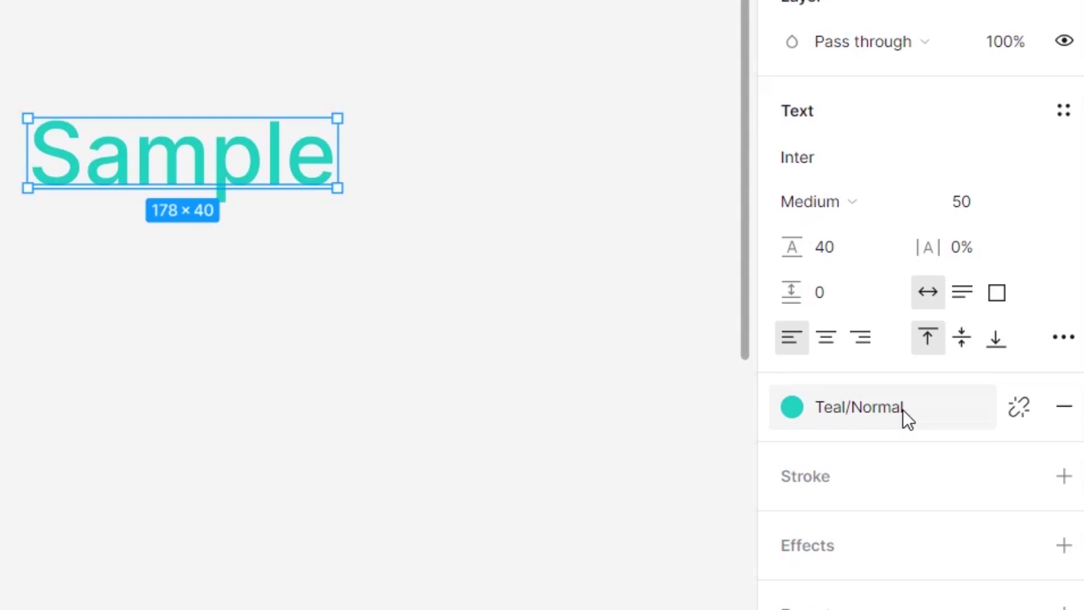
{"action": "left_click", "coordinate": [508, 373]}
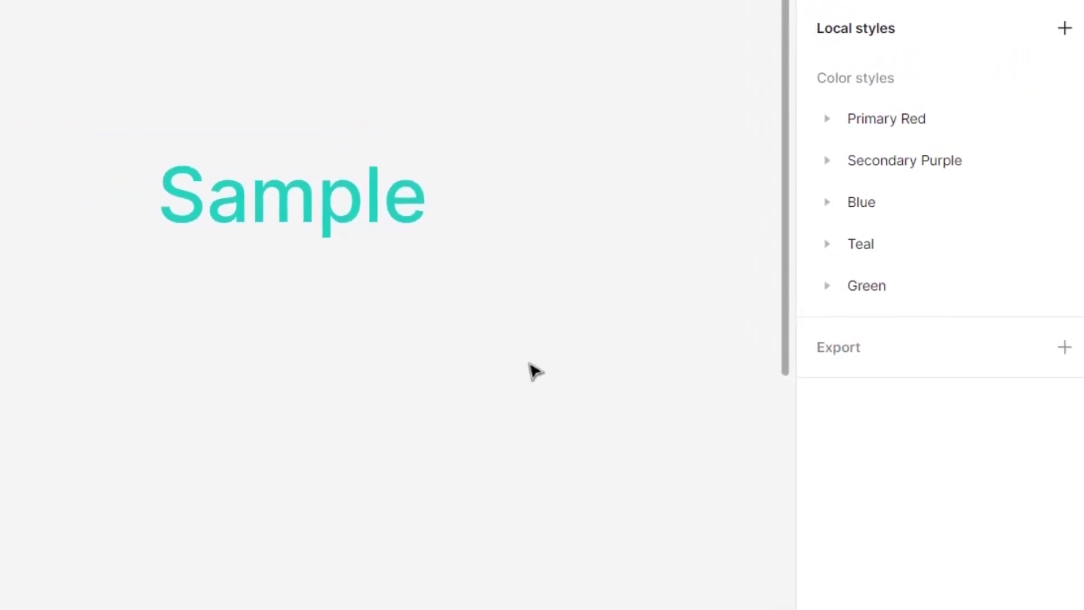